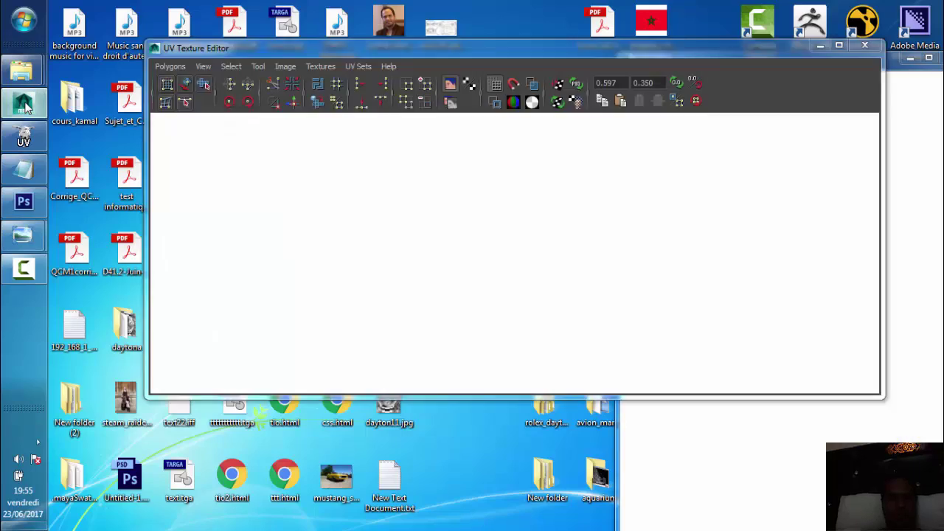
Minimize Maya's UV Texture Editor and bring up the UV snapshot image in Photoshop
left_click(818, 44)
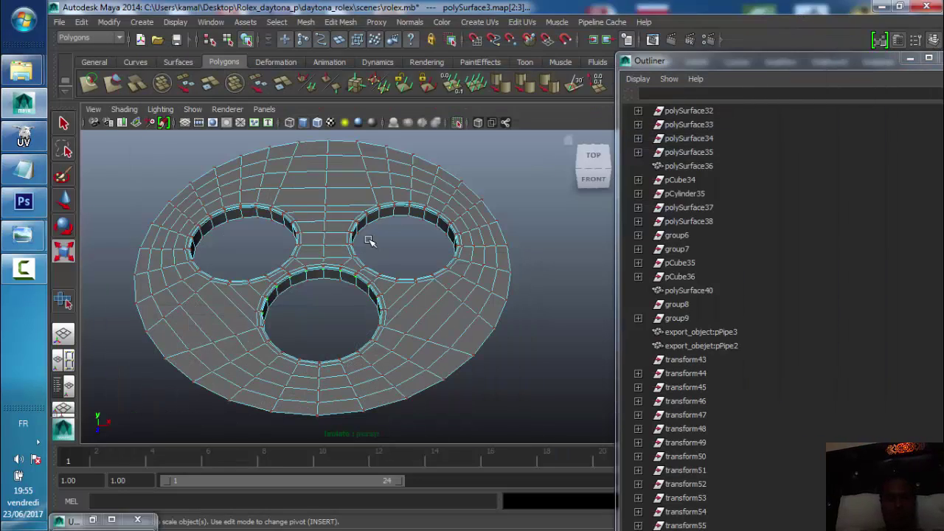
left_click(28, 207)
Merge all the blue tick rectangle layers into a single layer
scroll(398, 168, "up", 2)
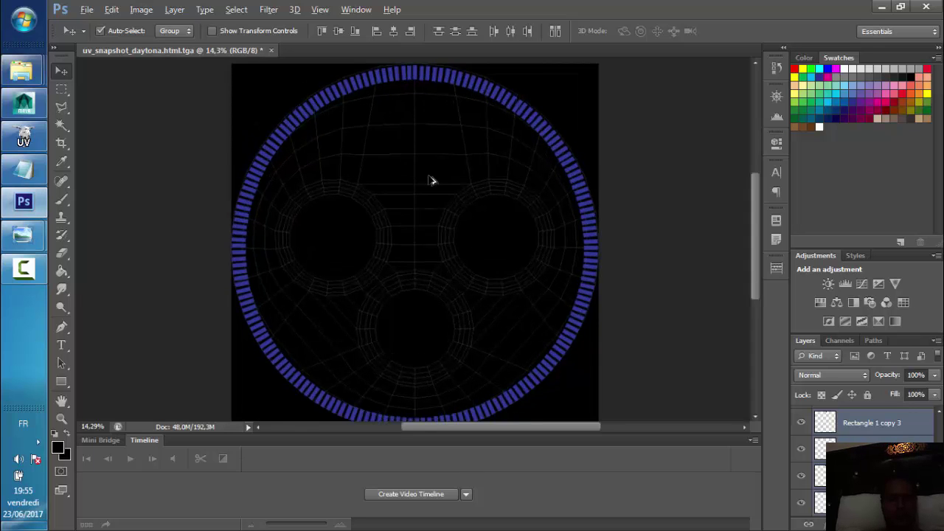
scroll(433, 181, "up", 2)
scroll(423, 206, "up", 1)
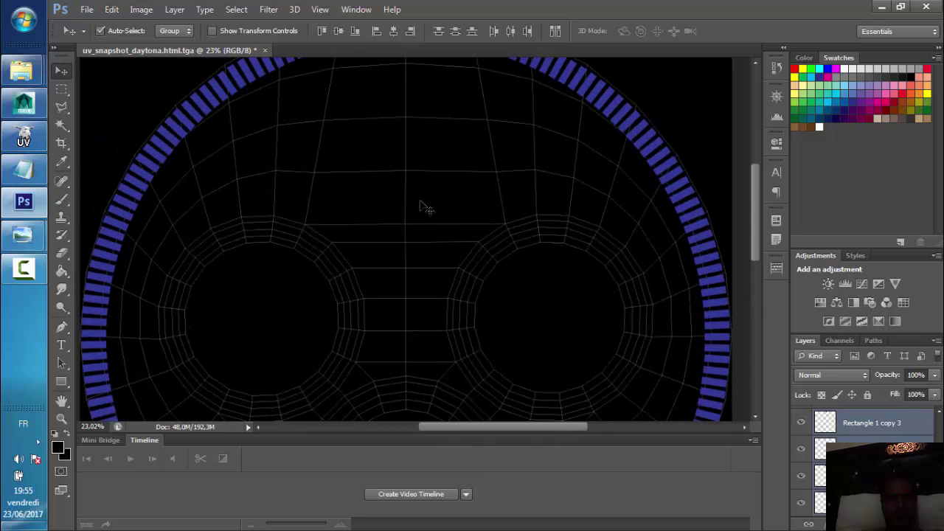
scroll(427, 203, "up", 1)
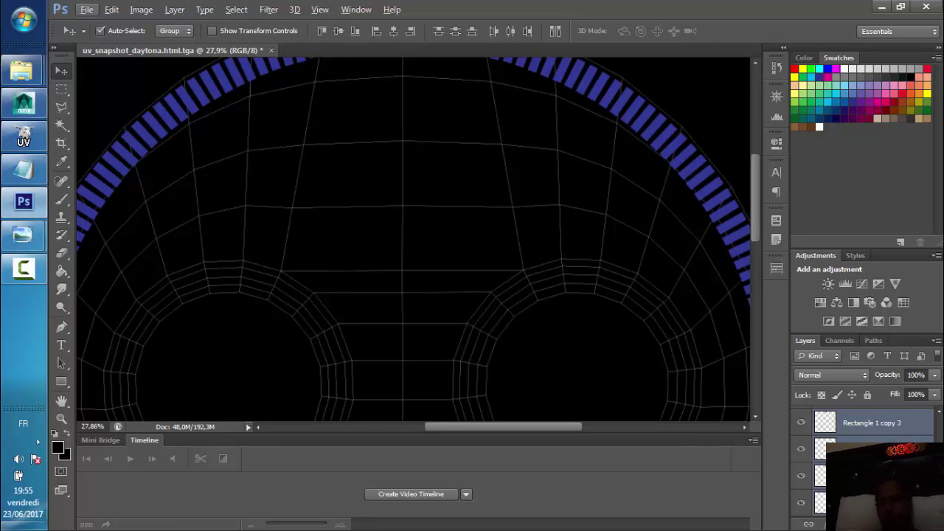
left_click(859, 428)
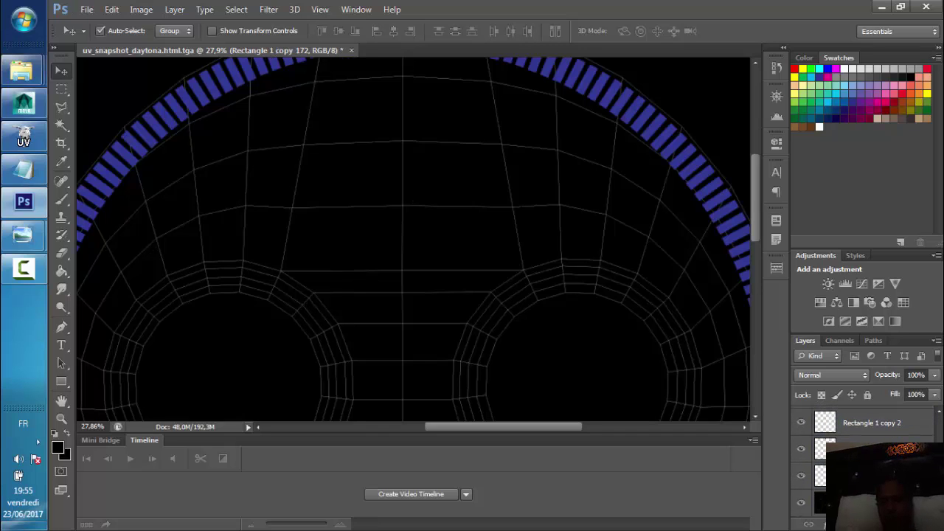
left_click(859, 476, "shift")
right_click(859, 449)
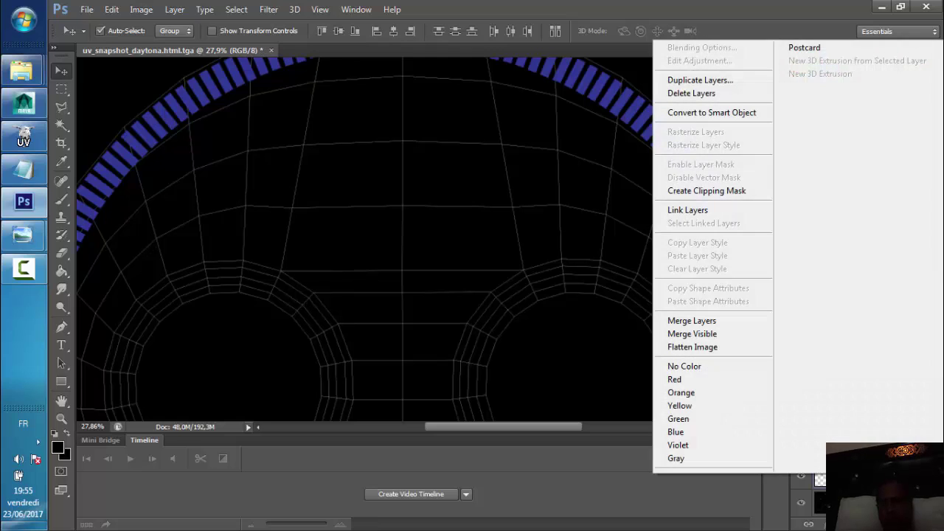
left_click(733, 320)
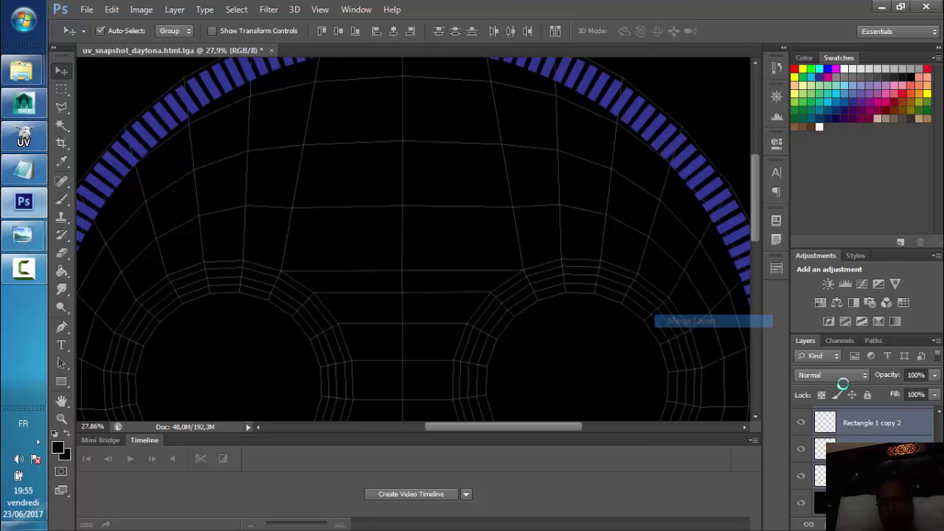
left_click(804, 419)
left_click(803, 420)
scroll(527, 285, "down", 3)
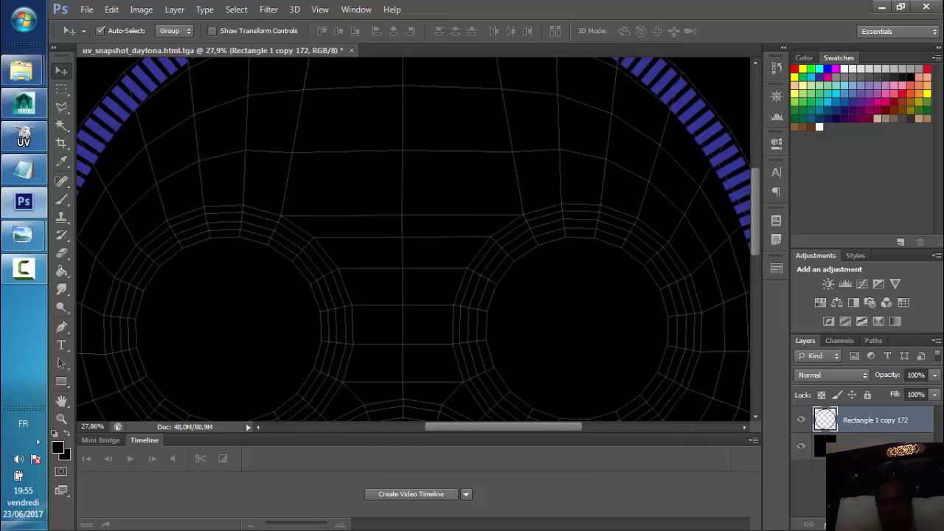
Duplicate the merged tick layer as Rectangle 1 copy 173
left_click_drag(890, 428, 820, 516)
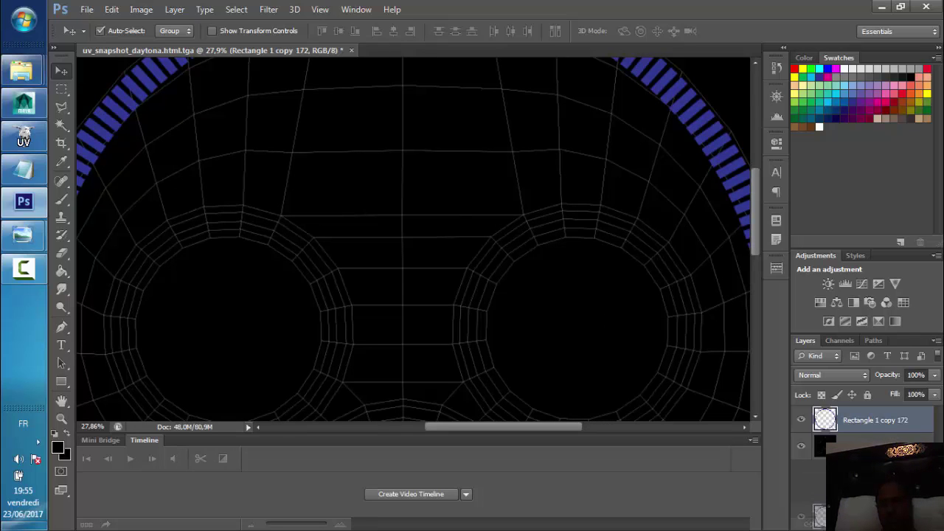
left_click_drag(891, 514, 919, 524)
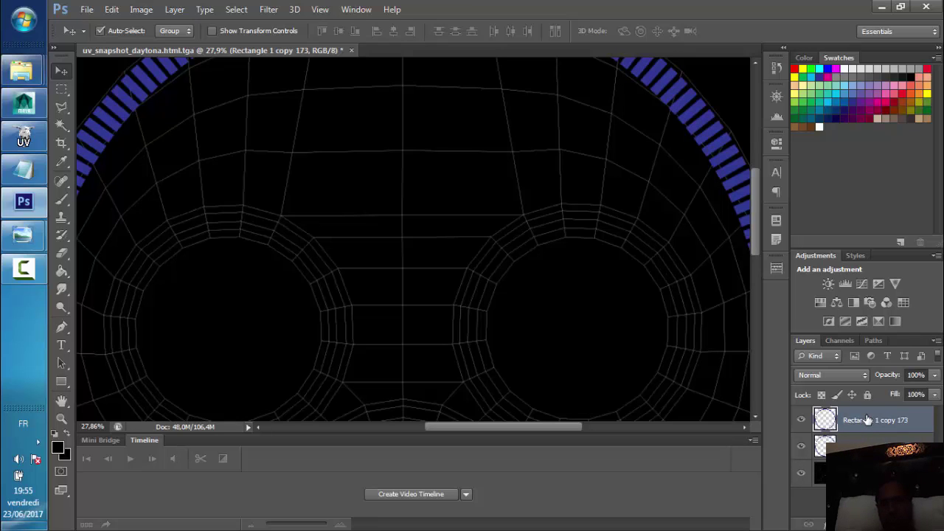
key("ctrl+j")
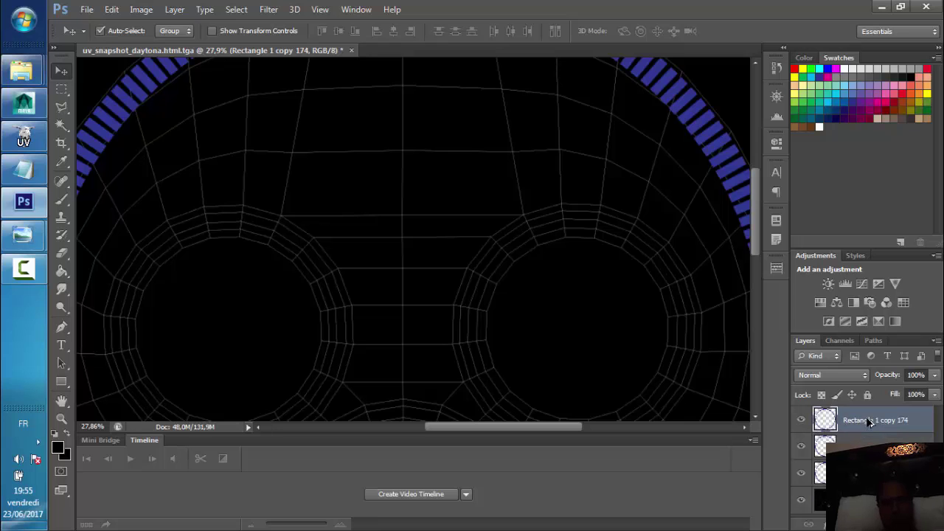
key("ctrl+z")
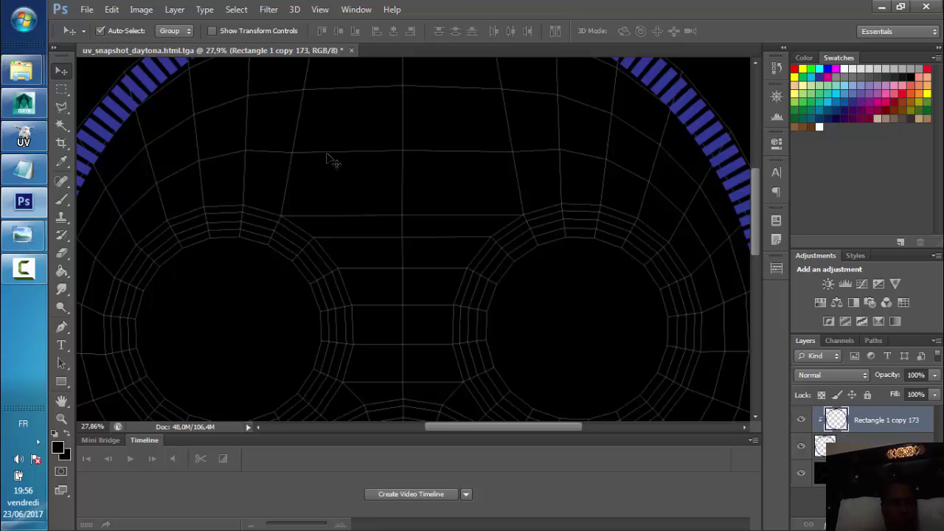
scroll(330, 159, "down", 2)
scroll(332, 158, "down", 2)
scroll(369, 161, "up", 1)
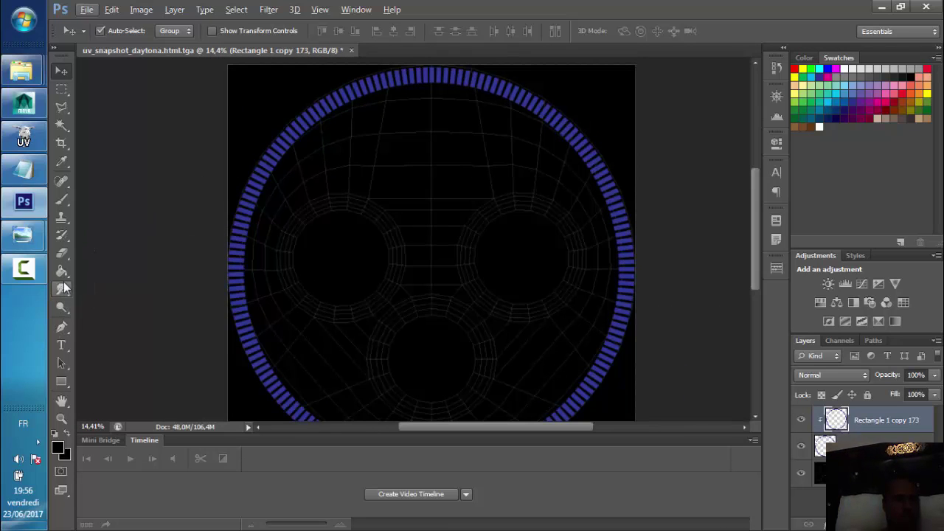
With a black brush, paint over the left and upper-left ticks of the copy layer
left_click(61, 255)
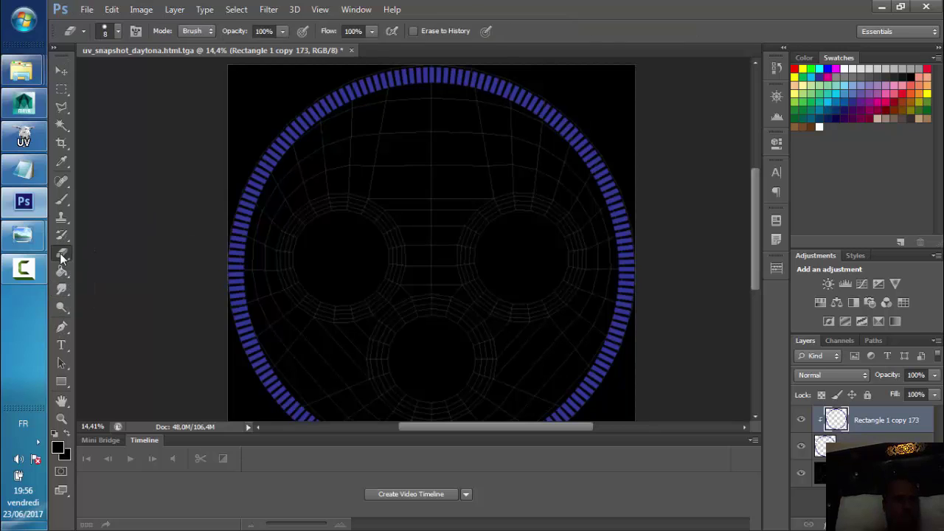
left_click(61, 199)
mouse_move(263, 193)
left_mouse_down()
mouse_move(242, 211)
mouse_move(228, 275)
left_mouse_up()
mouse_move(233, 324)
left_mouse_down()
mouse_move(251, 251)
mouse_move(261, 365)
left_mouse_up()
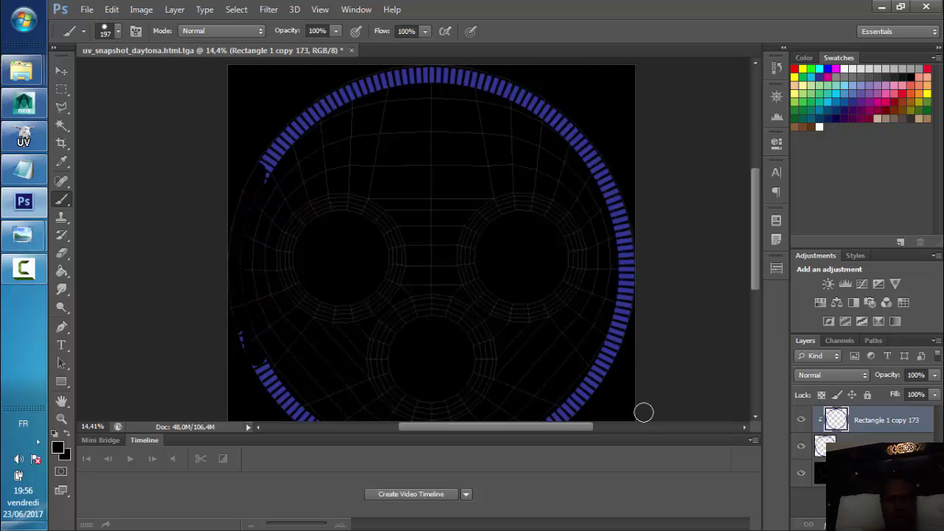
left_click(801, 478)
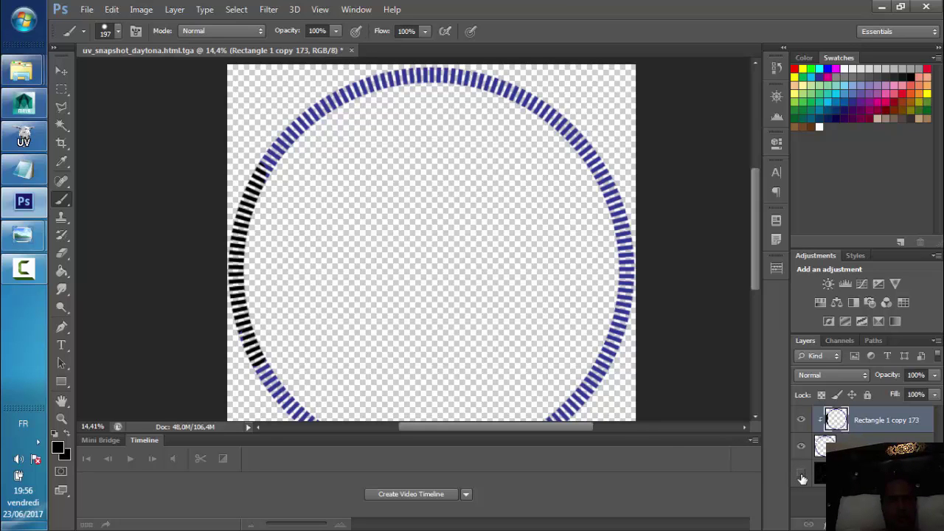
left_click_drag(251, 360, 268, 381)
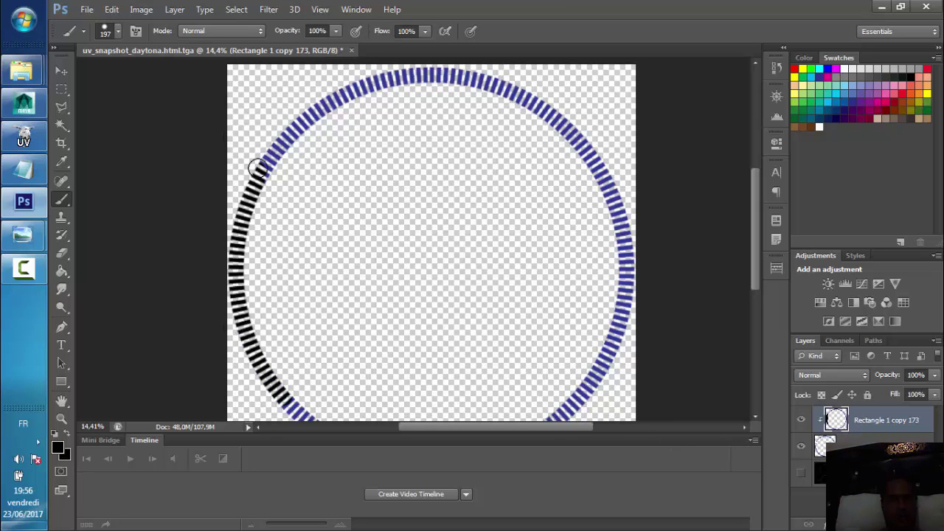
mouse_move(258, 168)
left_mouse_down()
mouse_move(294, 131)
mouse_move(383, 80)
left_mouse_up()
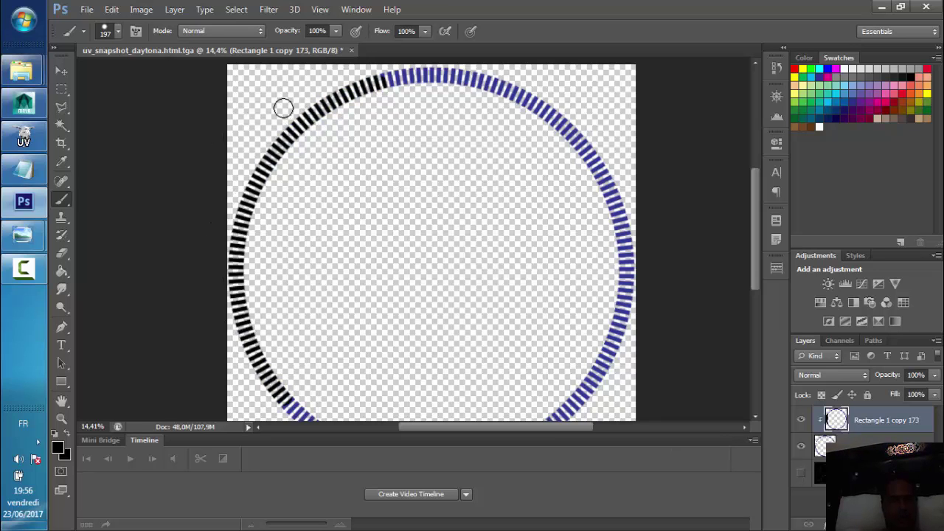
Enlarge the brush to 3144 px and paint the rest of the tick ring black
left_click(120, 34)
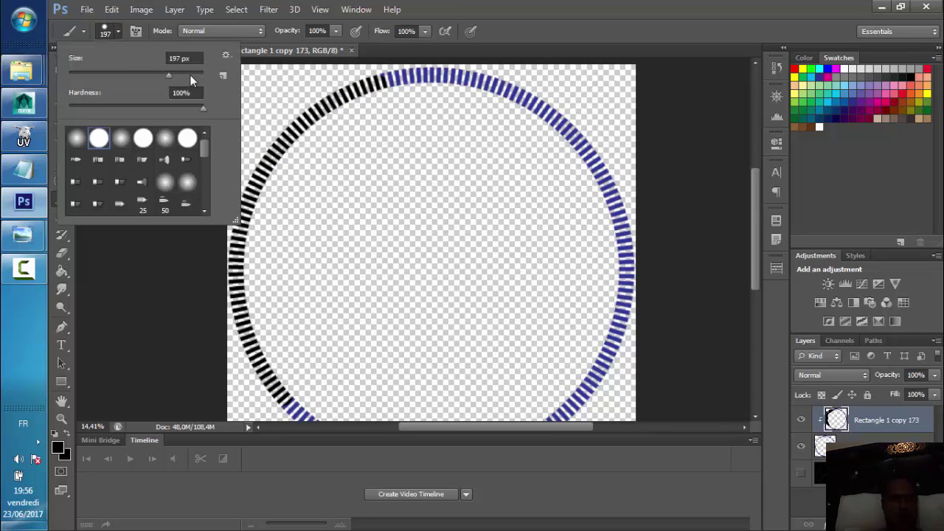
left_click_drag(190, 80, 384, 170)
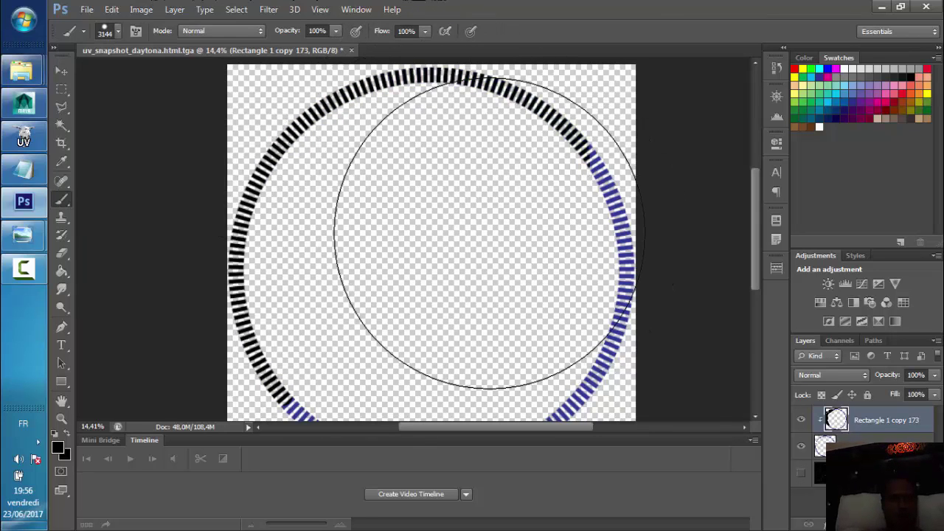
mouse_move(490, 231)
left_mouse_down()
mouse_move(450, 275)
mouse_move(380, 270)
left_mouse_up()
scroll(451, 274, "down", 2)
scroll(451, 274, "down", 1)
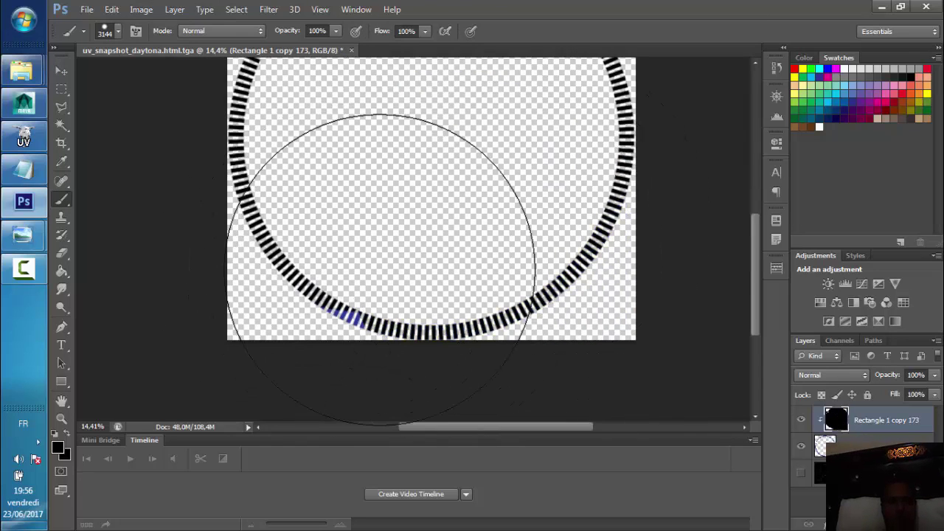
scroll(380, 270, "up", 1)
scroll(383, 287, "up", 1)
scroll(398, 295, "up", 1)
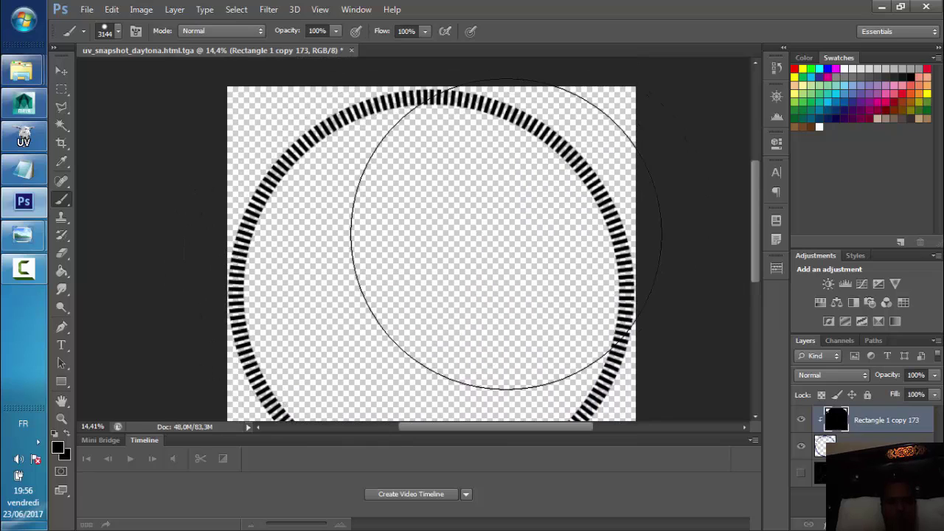
scroll(358, 274, "down", 1)
scroll(361, 261, "down", 1)
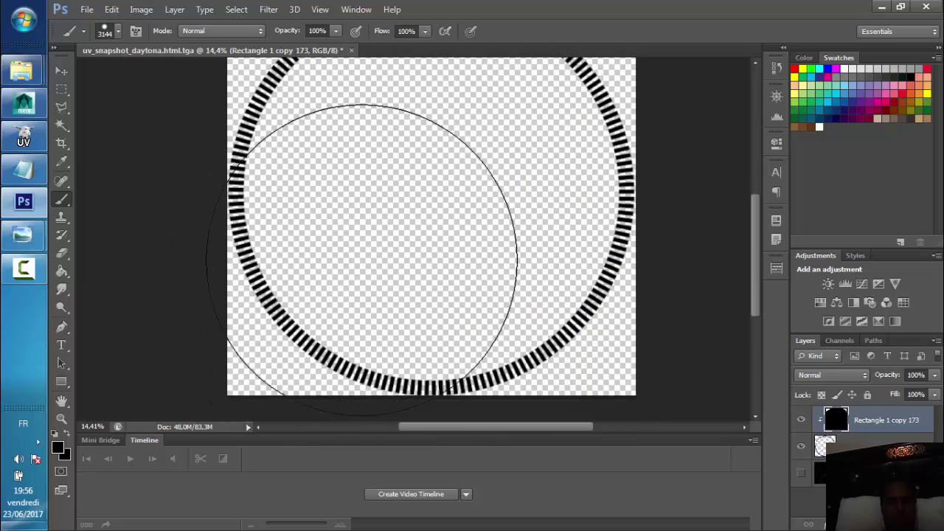
scroll(467, 288, "up", 1)
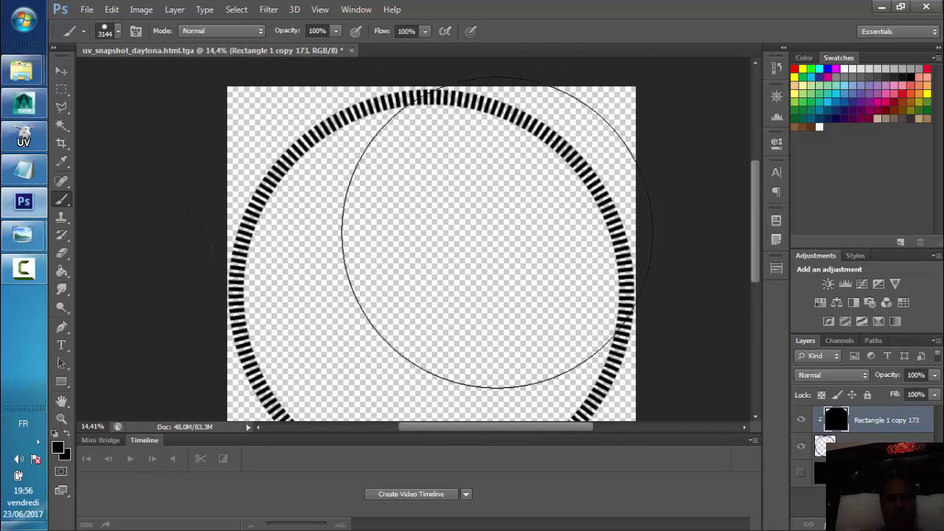
left_click(62, 71)
scroll(472, 240, "down", 1)
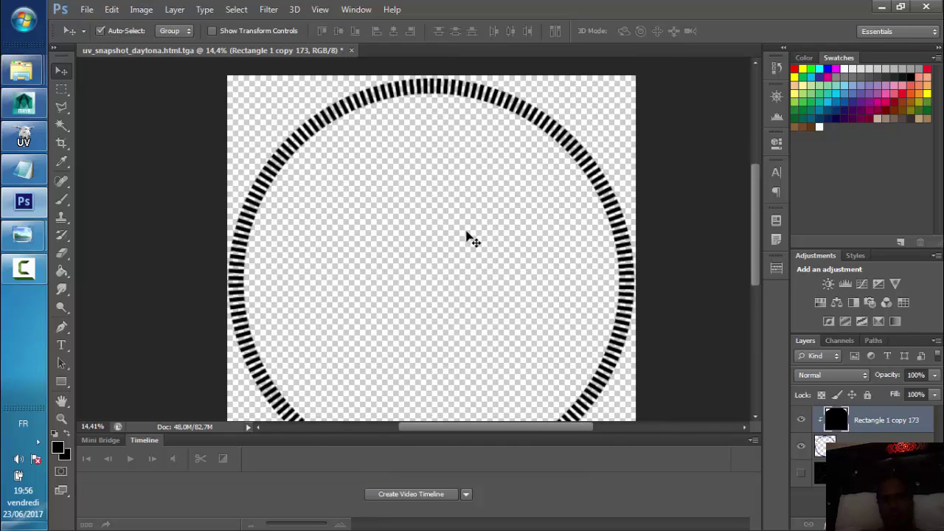
scroll(472, 240, "down", 1)
Show the UV wireframe again and hide the black tick layer to compare rings
left_click(801, 474)
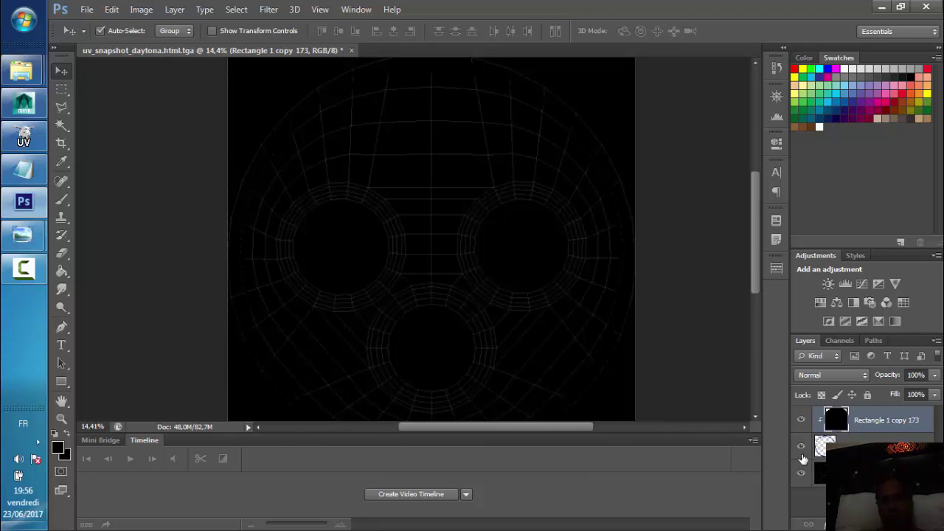
left_click(803, 454)
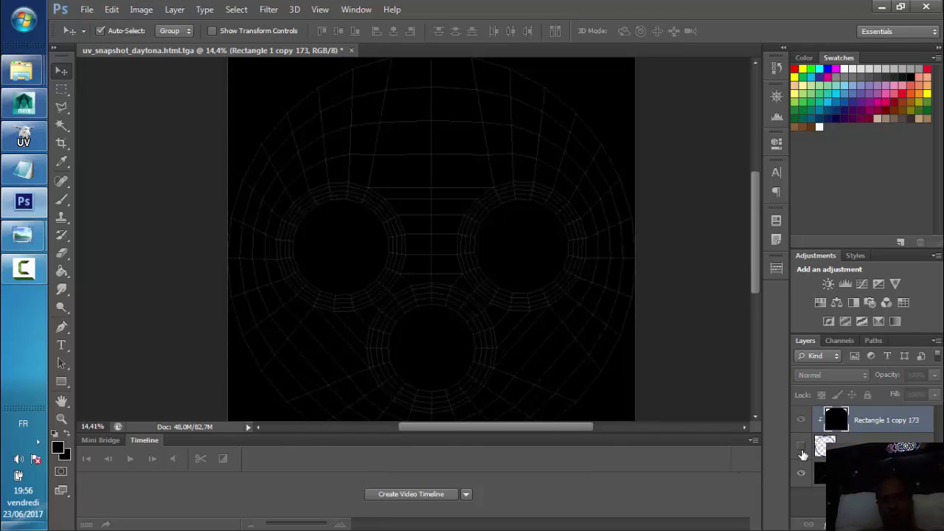
left_click(803, 454)
left_click(802, 422)
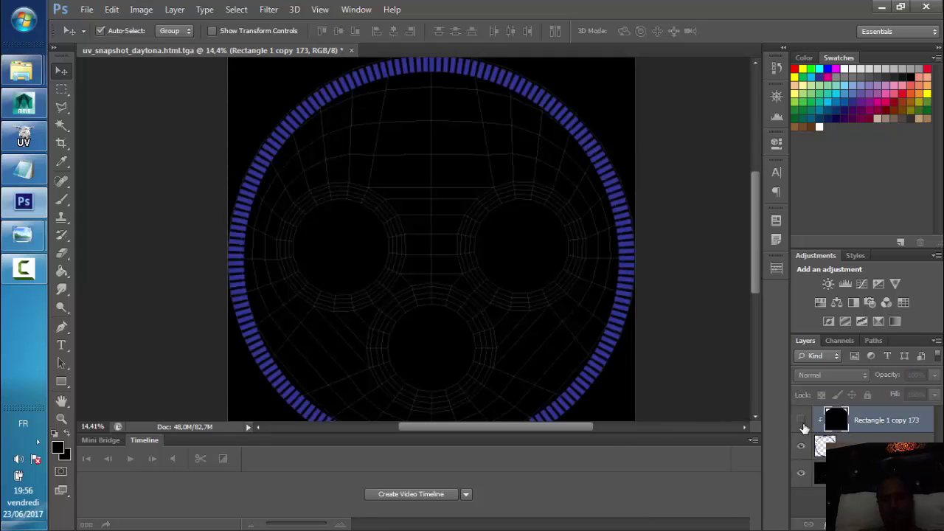
scroll(430, 194, "down", 2)
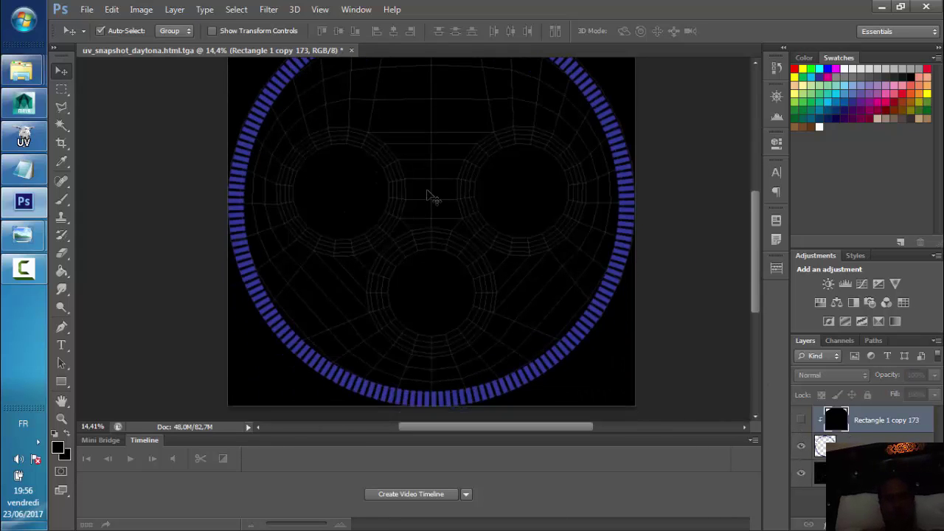
scroll(433, 195, "up", 3)
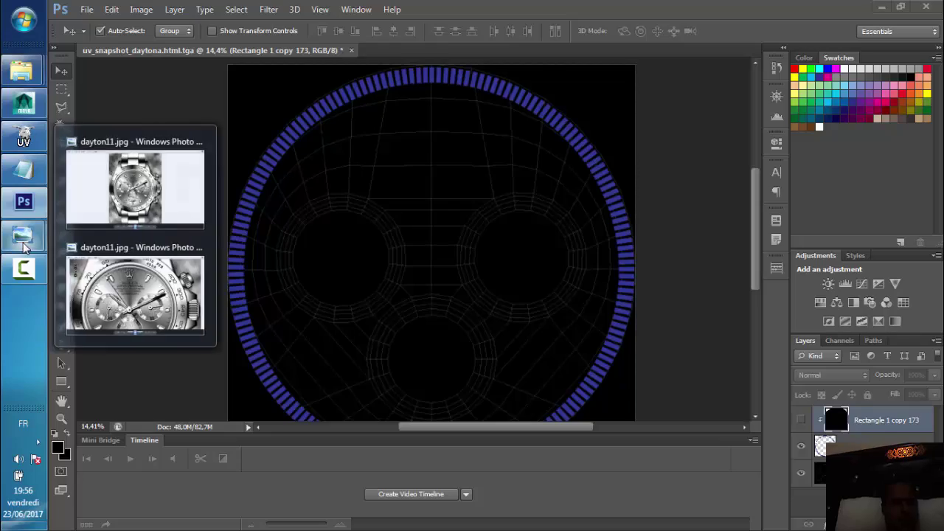
Close the old reference windows and zoom into the dial lettering on dayton11.jpg
right_click(42, 240)
left_click(170, 236)
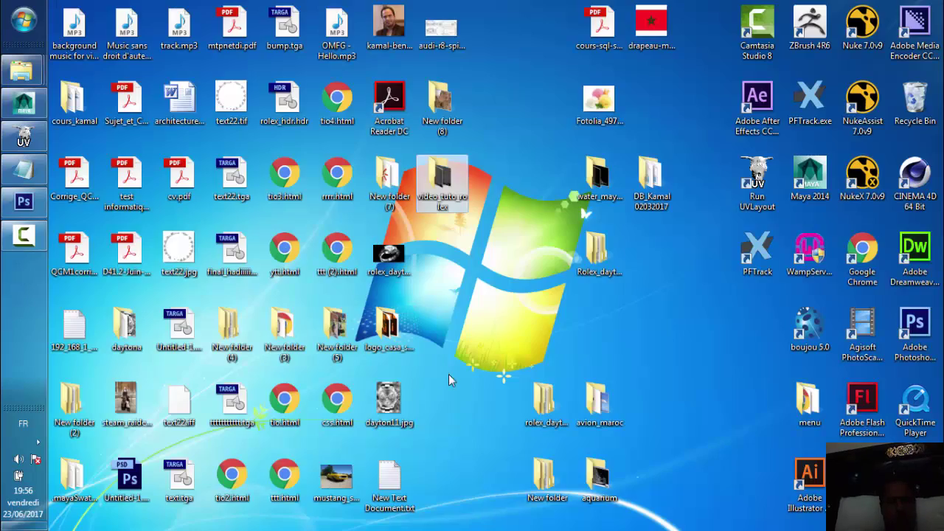
double_click(389, 398)
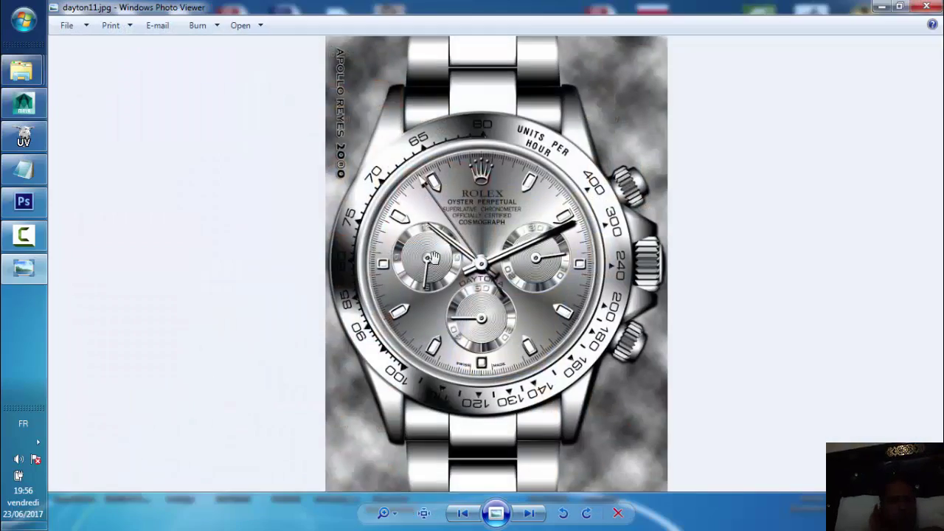
scroll(467, 213, "up", 5)
scroll(468, 212, "up", 2)
scroll(478, 167, "up", 2)
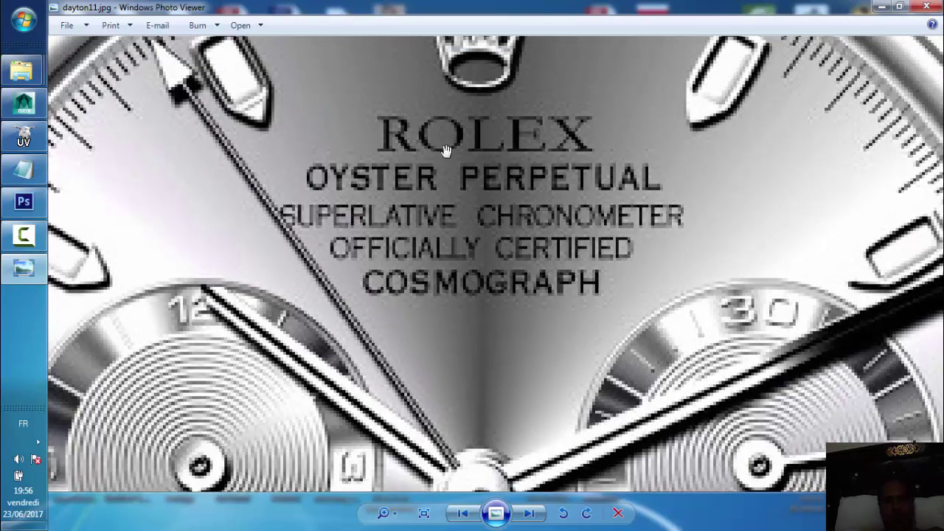
mouse_move(24, 104)
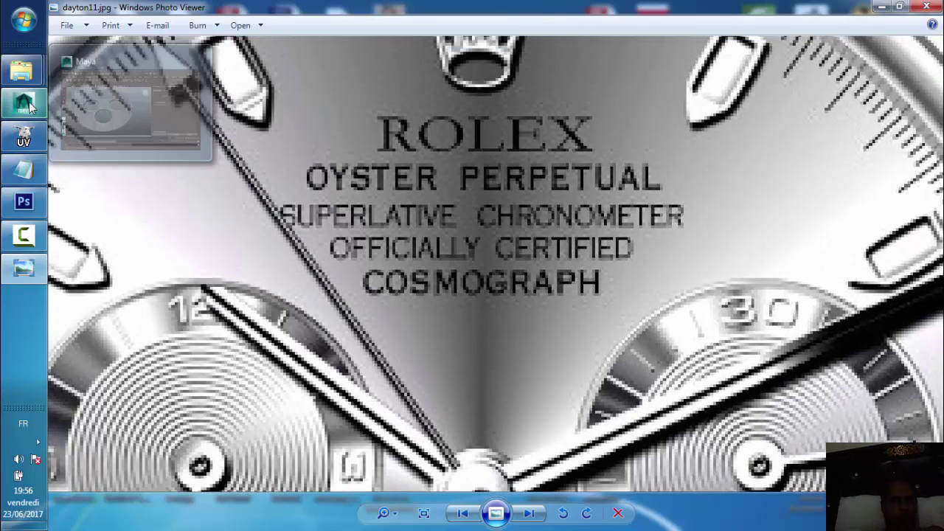
left_click(36, 202)
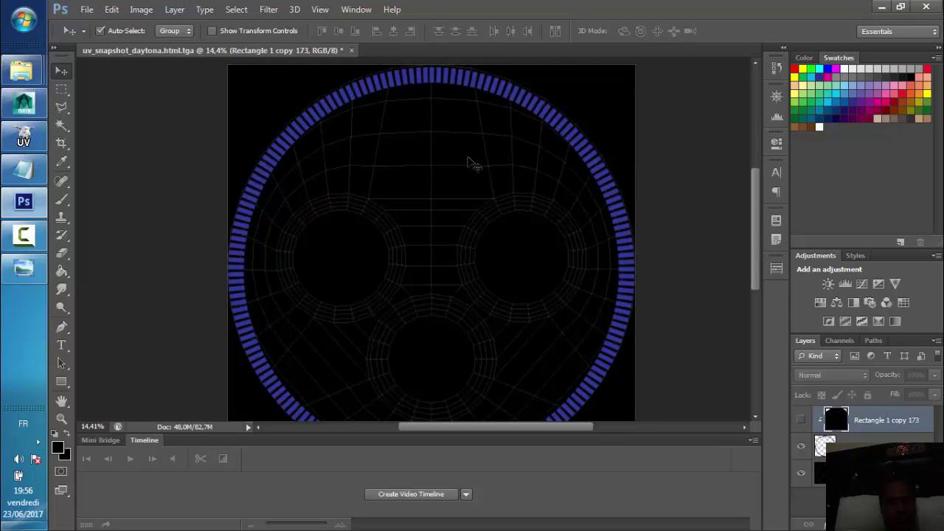
Zoom in and hide the black background layer
scroll(472, 164, "up", 1)
scroll(463, 225, "up", 2)
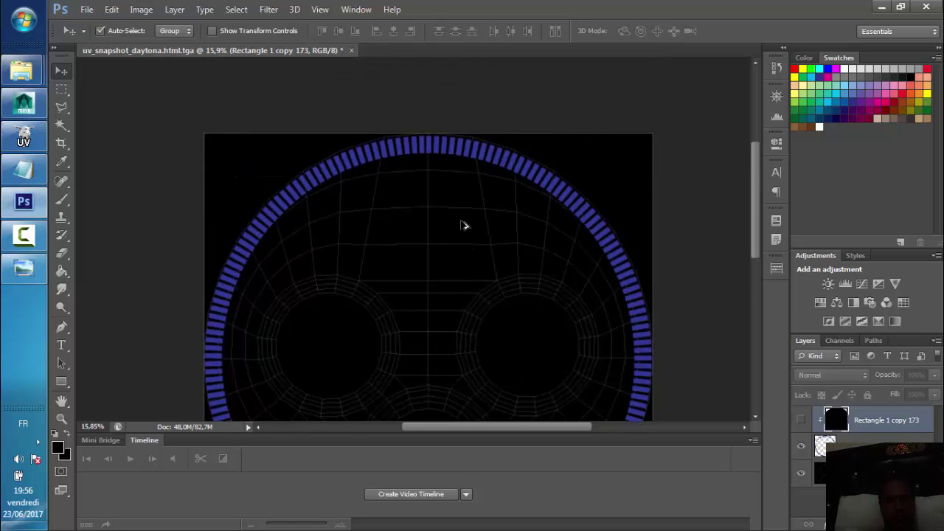
scroll(463, 225, "up", 1)
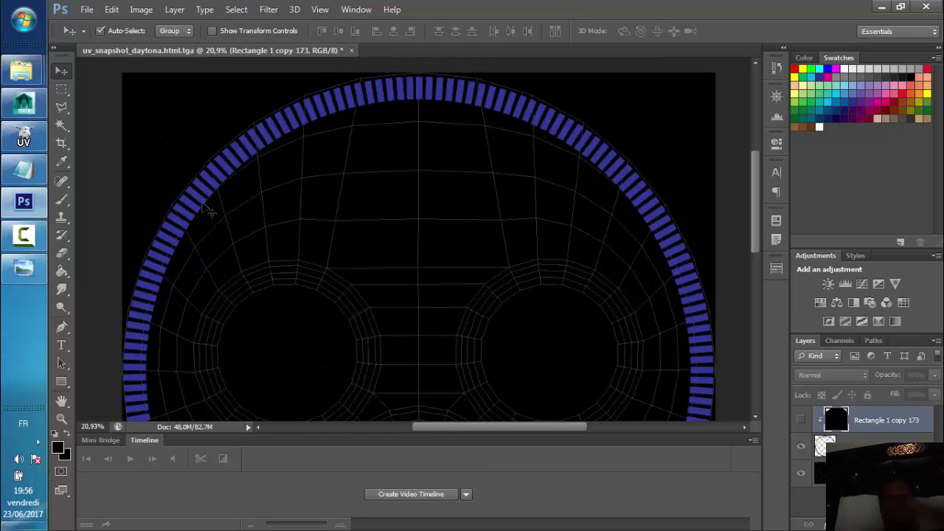
left_click(801, 473)
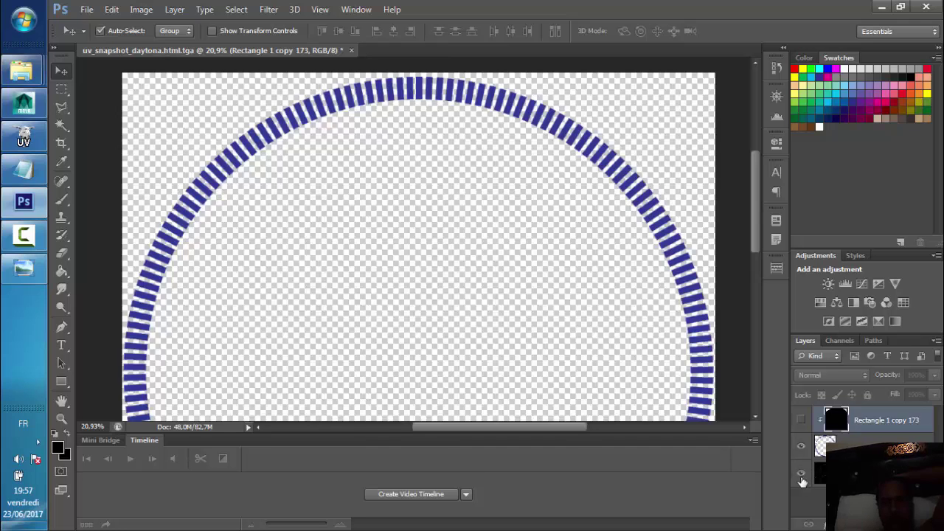
left_click(801, 473)
Set Layer 0 opacity to 96% and show Rectangle 1 copy 173's black ticks
left_click(885, 473)
left_click(934, 375)
mouse_move(930, 390)
left_mouse_down()
mouse_move(910, 391)
mouse_move(924, 395)
left_mouse_up()
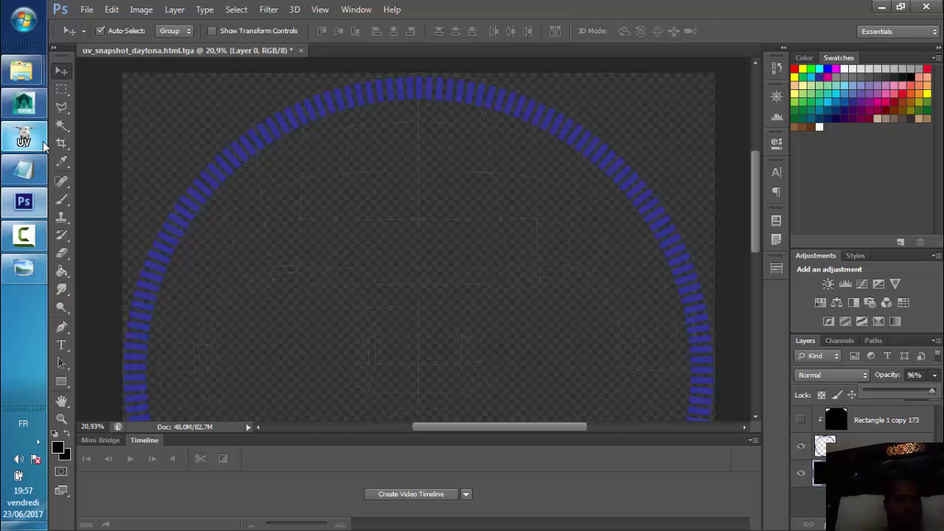
left_click(800, 446)
left_click(801, 445)
left_click(801, 446)
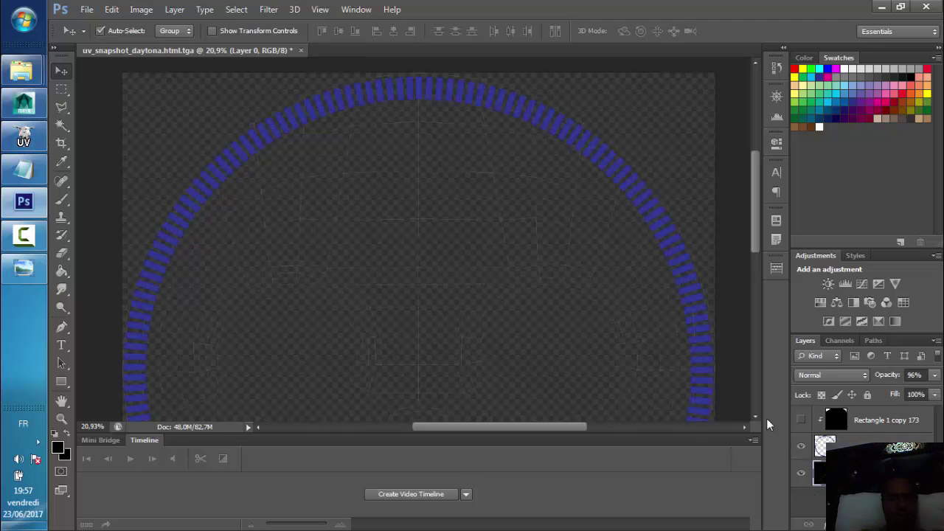
left_click(801, 419)
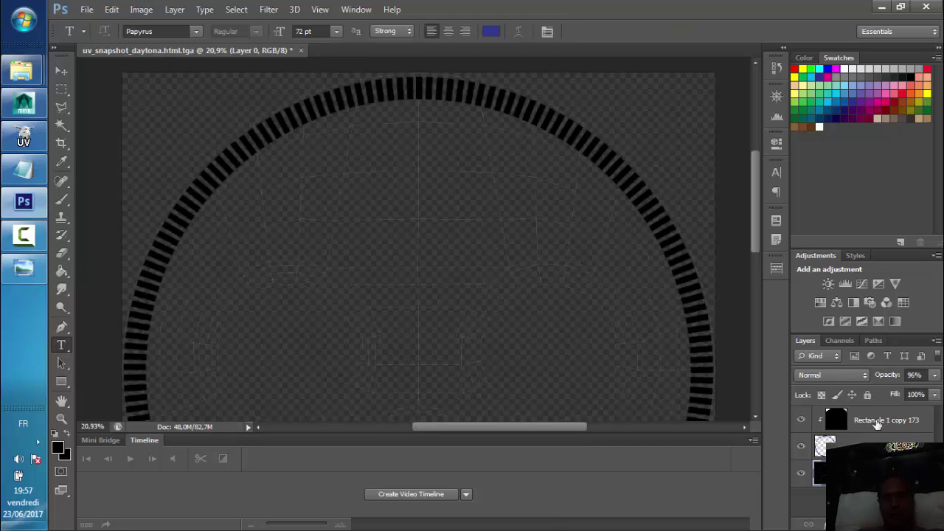
Add a black text line reading 'ROLX' in the upper middle of the dial
left_click(366, 216)
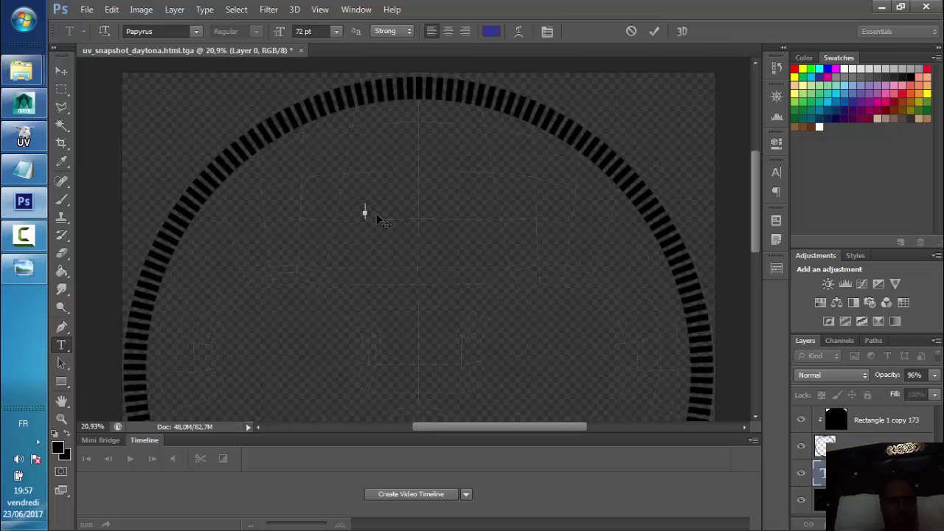
type("10")
double_click(380, 211)
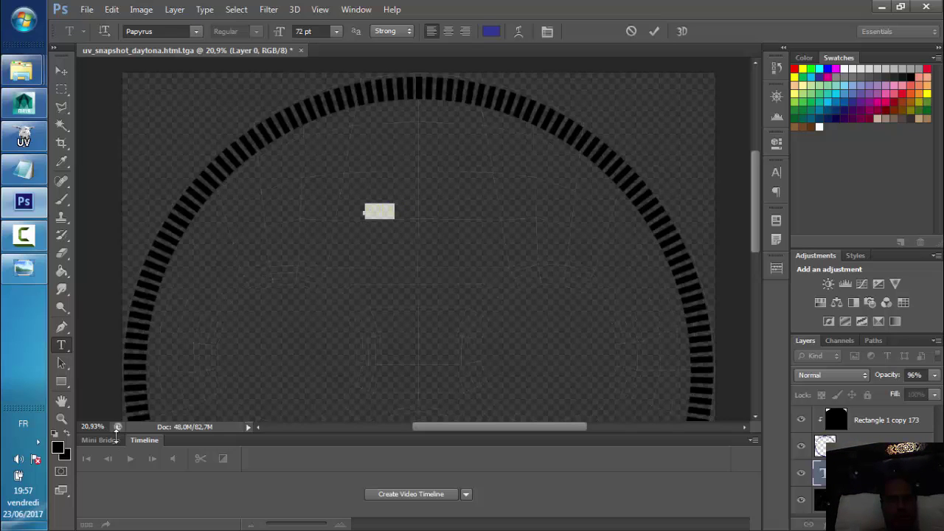
left_click(58, 447)
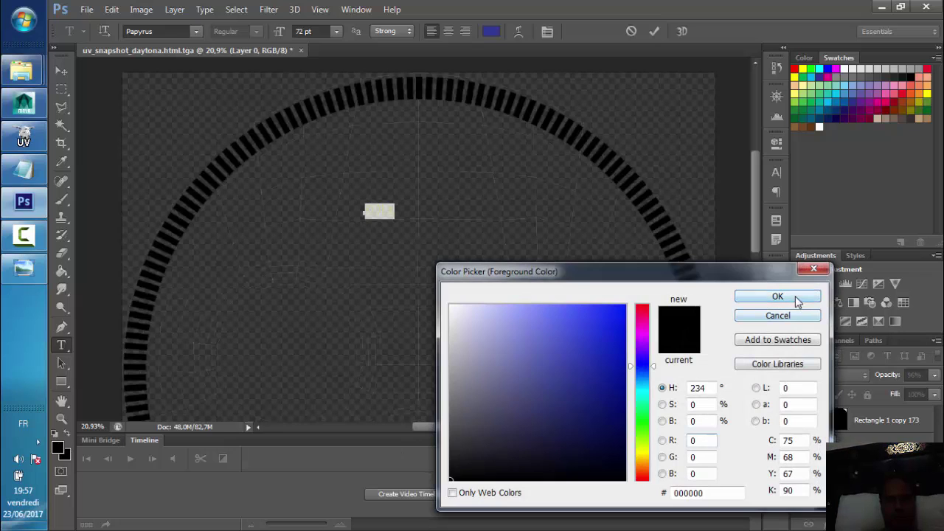
left_click(744, 297)
left_click(69, 70)
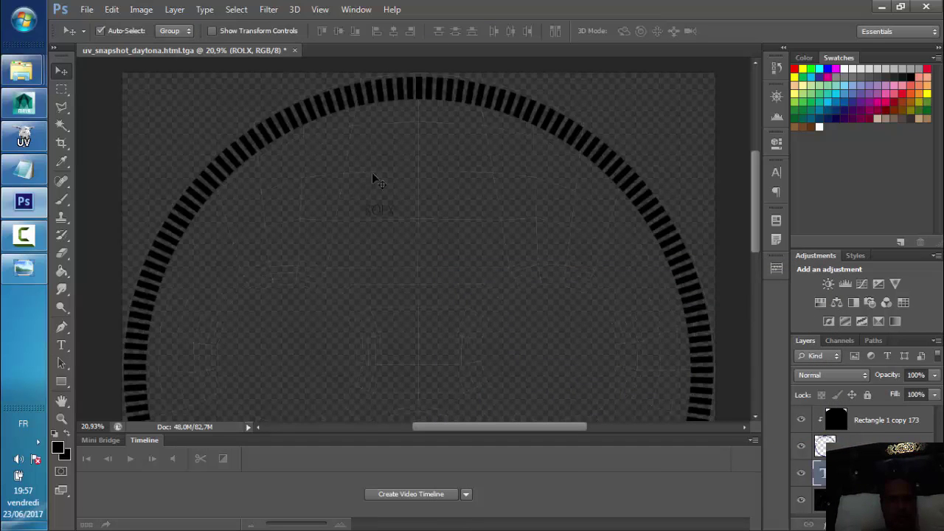
left_click_drag(383, 200, 557, 286)
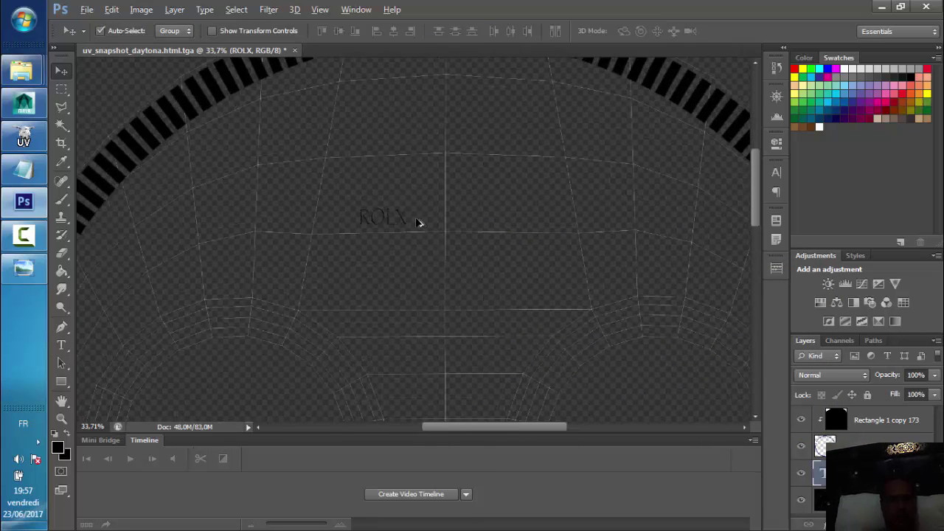
Correct the text to 'ROLEX', checking it against the reference photo
key("t")
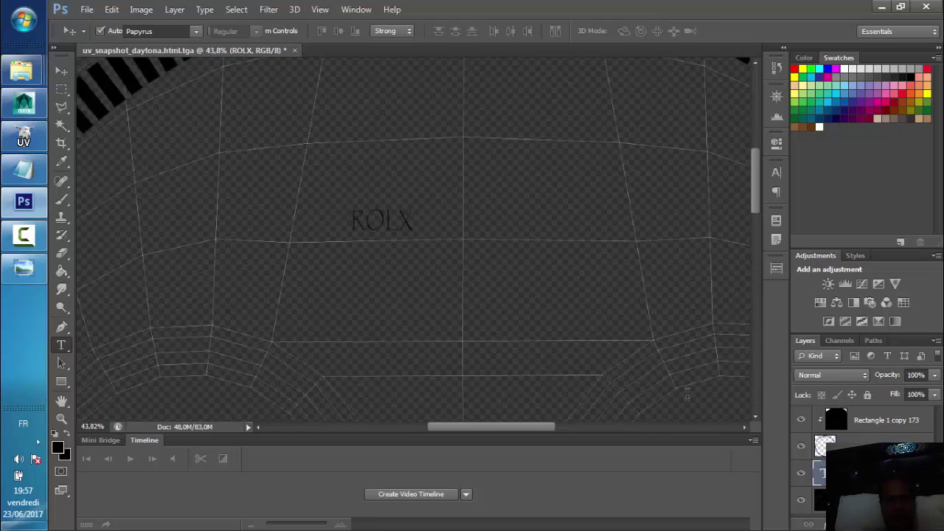
double_click(380, 219)
left_click(399, 219)
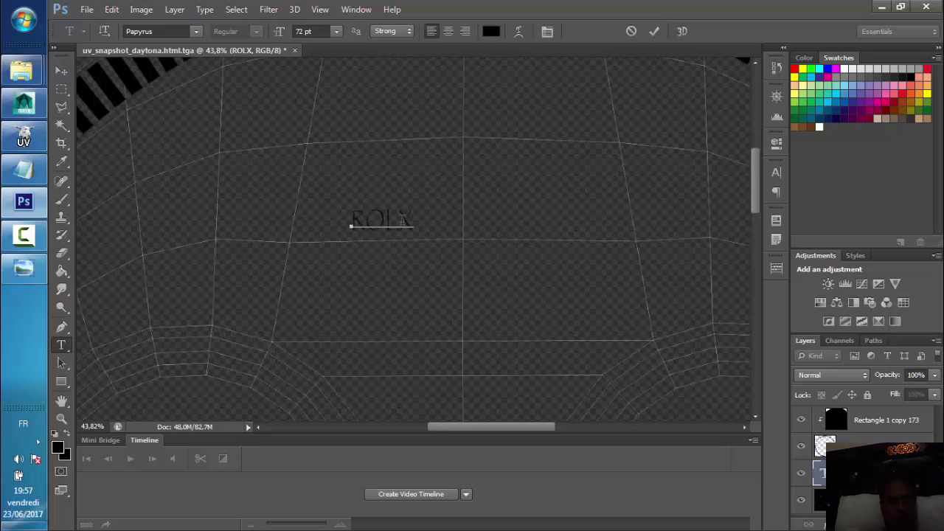
type("E")
double_click(409, 220)
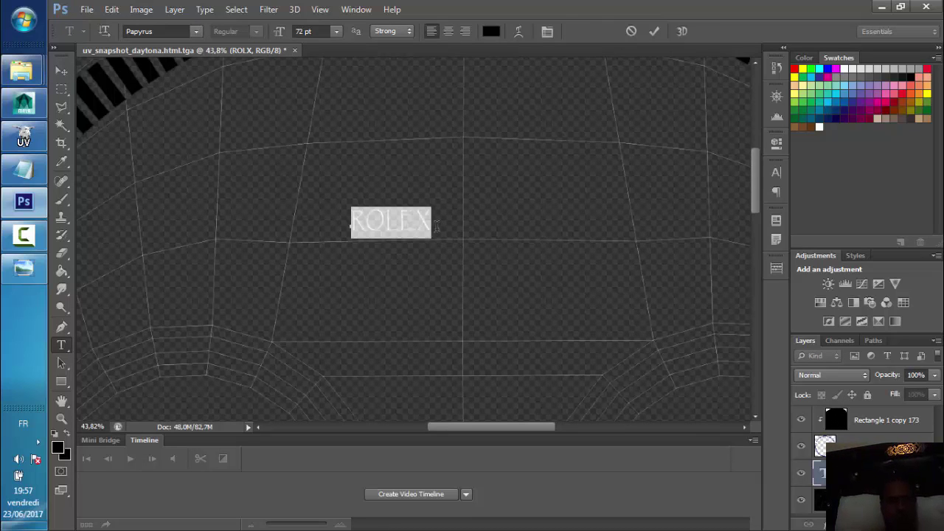
left_click(22, 270)
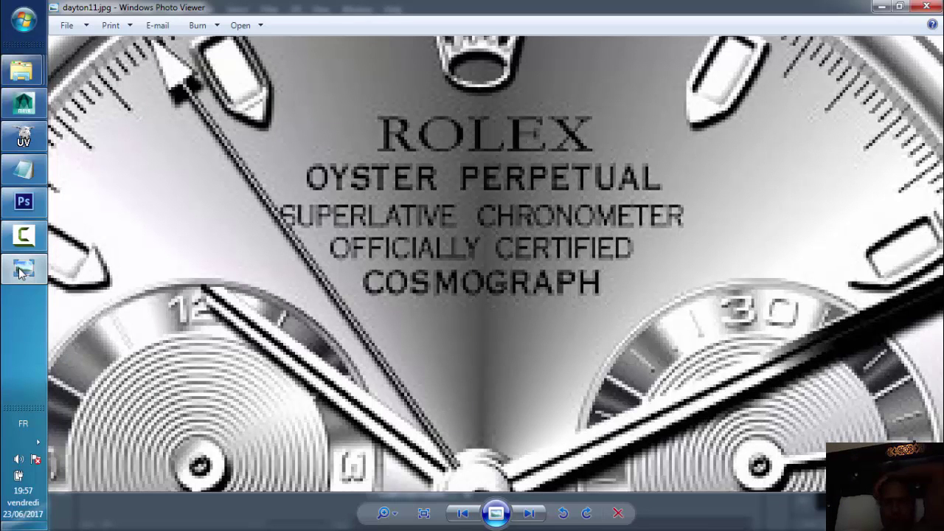
left_click(23, 270)
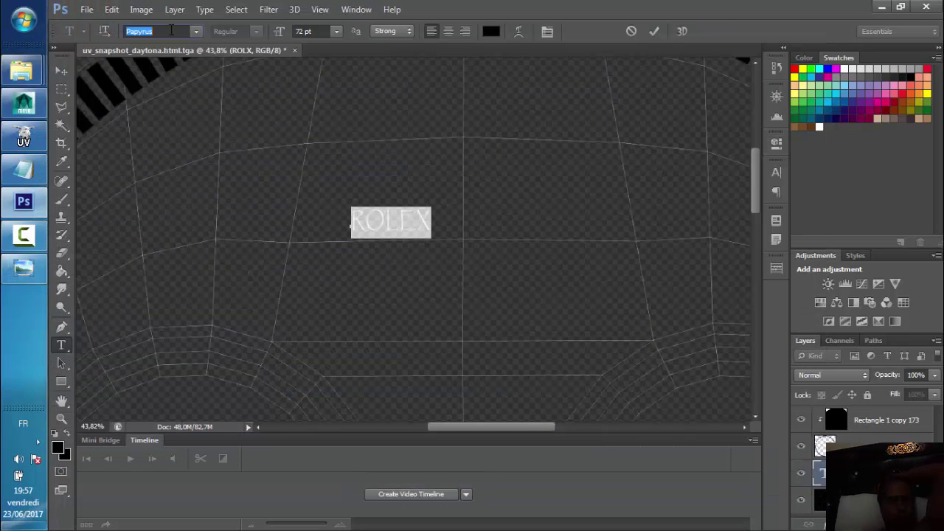
Try fonts on the 72 pt ROLEX text and settle on Plantagenet Cherokee
key("Down")
left_click(334, 34)
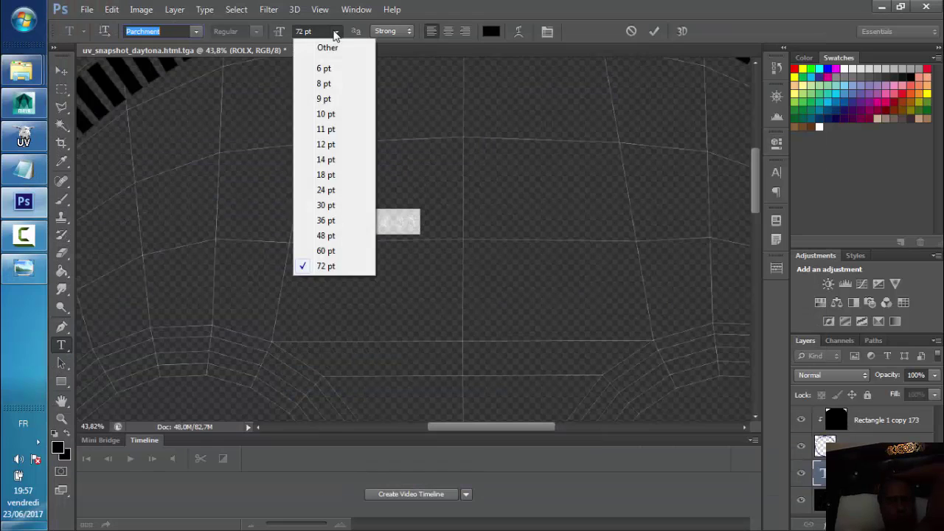
left_click(334, 34)
key("Down")
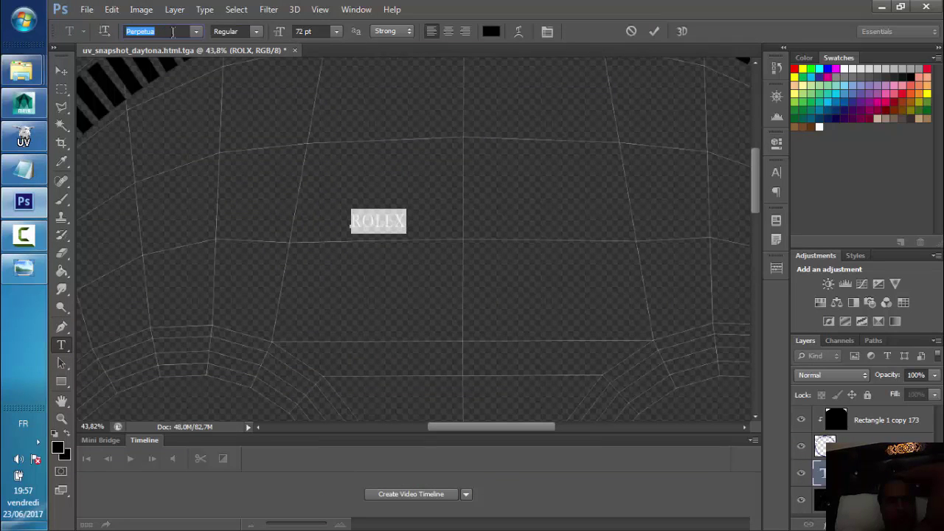
key("Down")
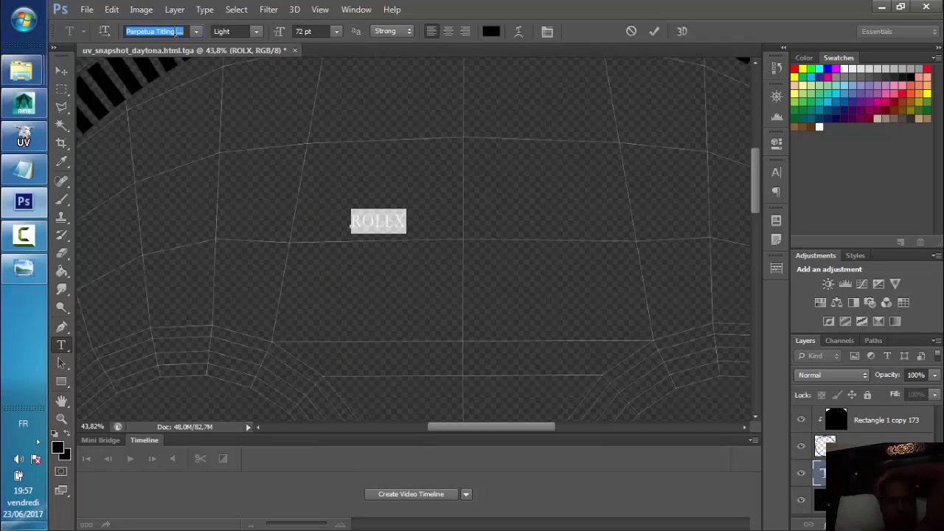
key("Down")
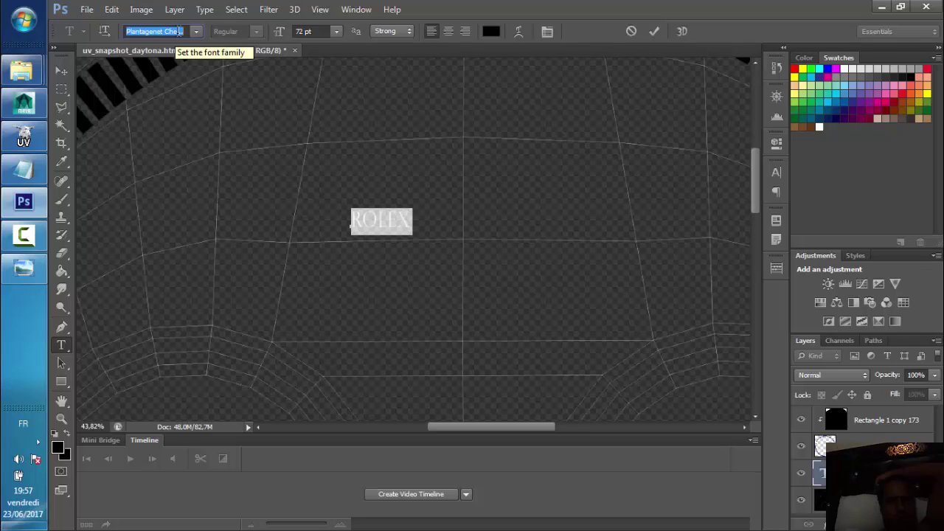
Free-transform ROLEX, widening it to about 422%
left_click(62, 71)
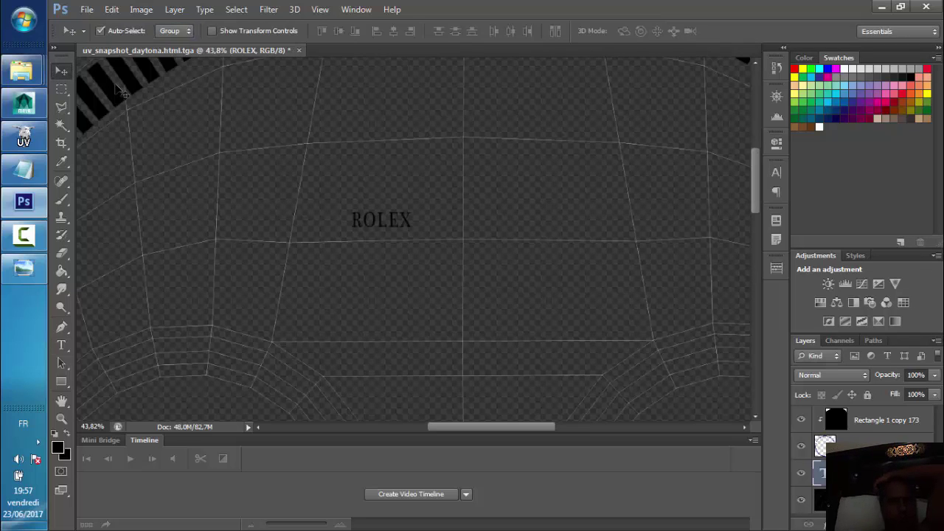
left_click(140, 9)
mouse_move(111, 9)
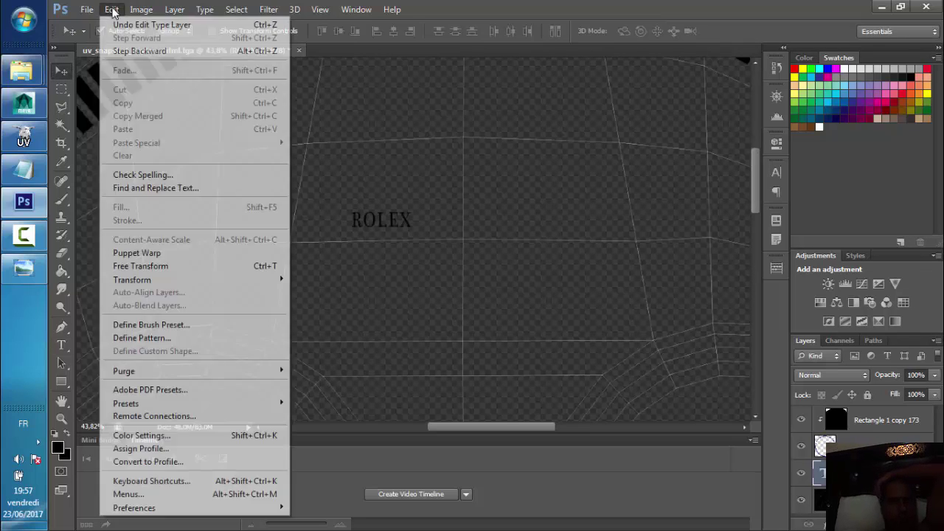
left_click(140, 266)
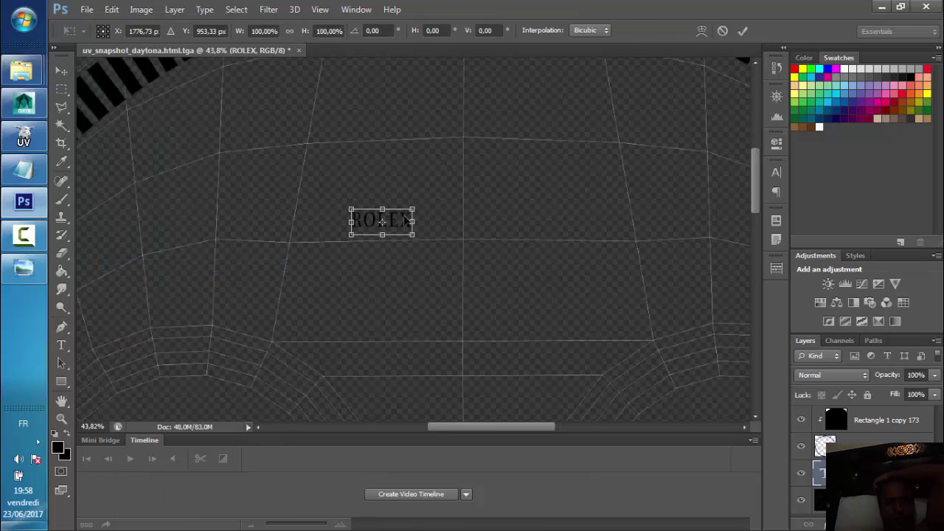
left_click_drag(418, 239, 516, 263)
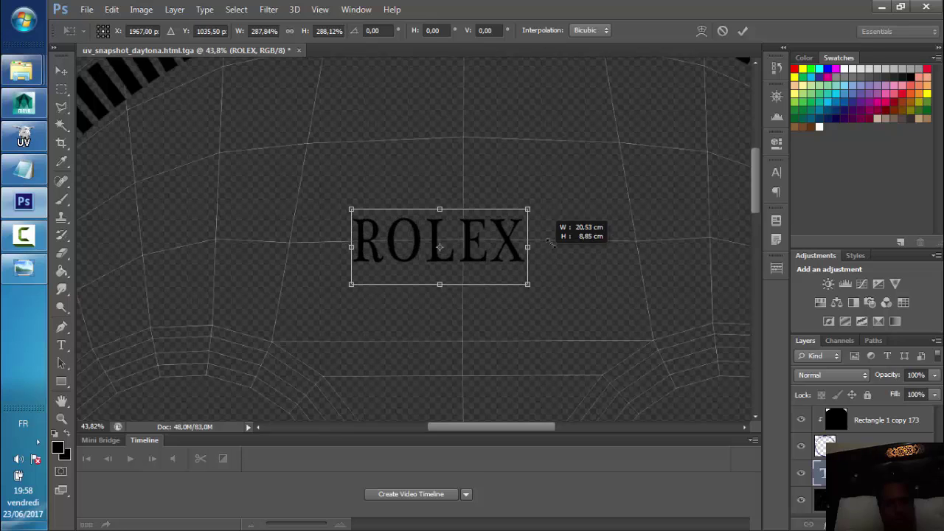
mouse_move(517, 260)
left_mouse_down()
mouse_move(632, 264)
mouse_move(457, 151)
left_mouse_up()
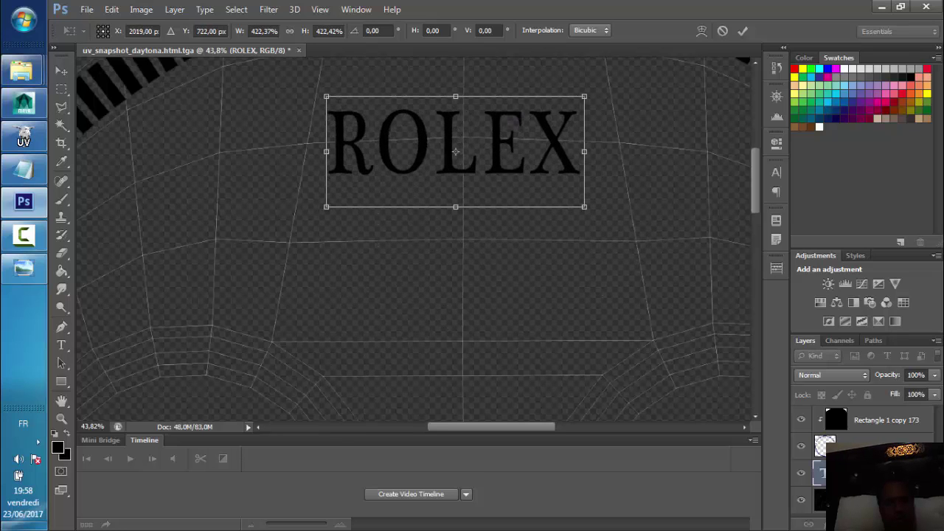
Move ROLEX under the tick ring and flatten it to 163% height
left_click(24, 269)
left_click(23, 269)
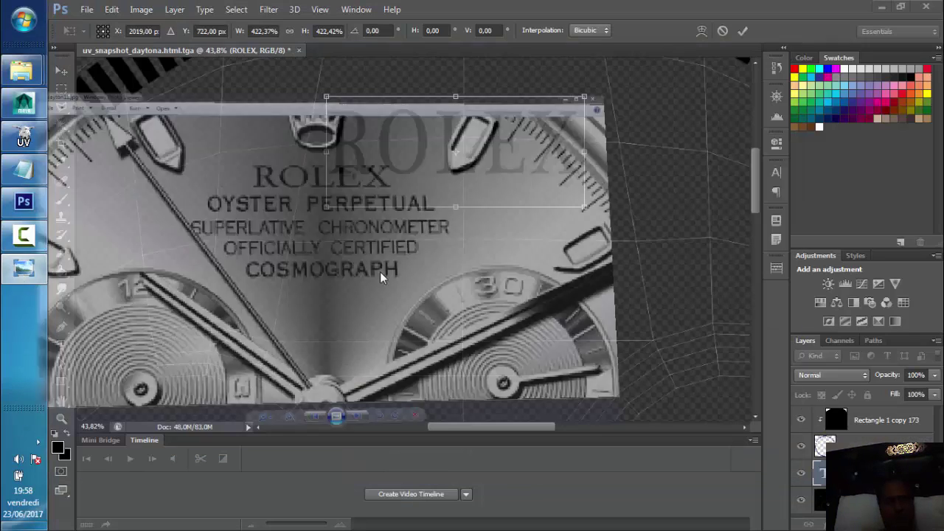
scroll(465, 262, "up", 5)
left_click_drag(465, 260, 473, 272)
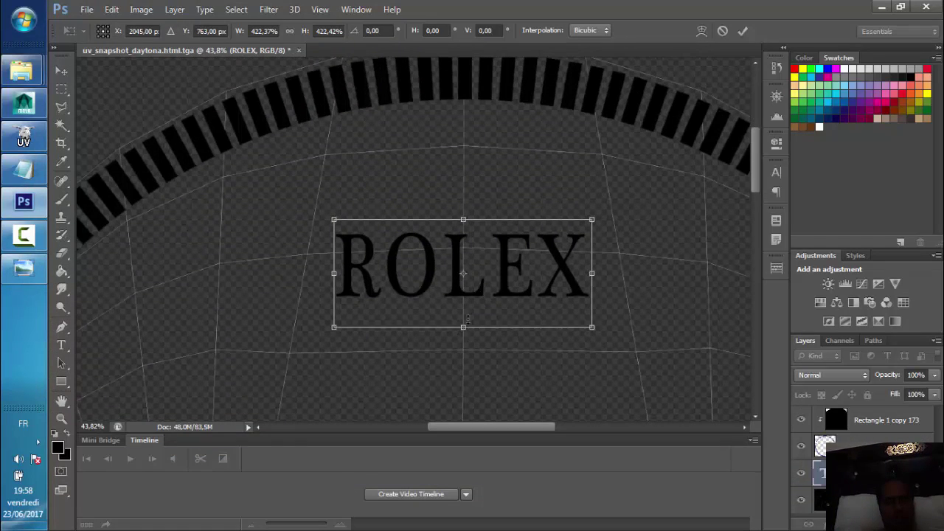
left_click_drag(462, 330, 462, 290)
left_click_drag(462, 245, 462, 253)
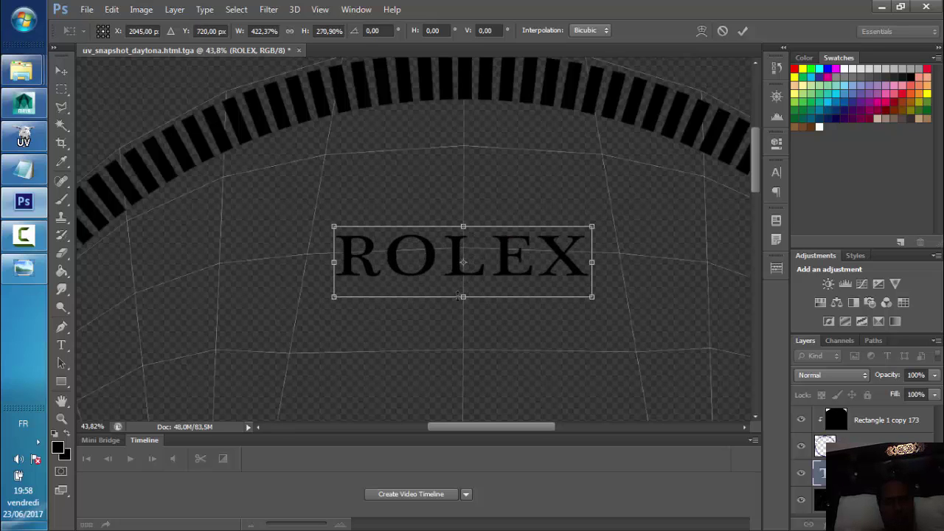
left_click_drag(463, 297, 464, 257)
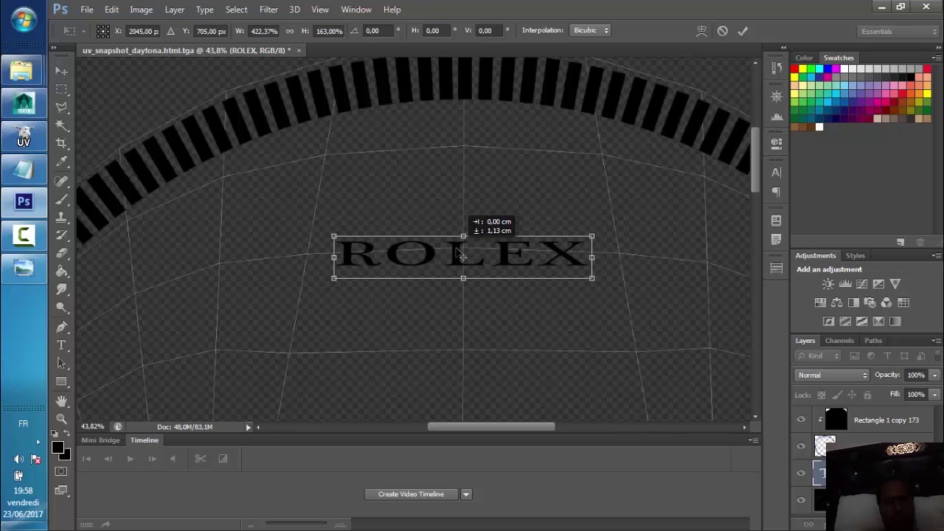
left_click_drag(463, 256, 462, 254)
Apply the pending ROLEX transformation
scroll(381, 314, "down", 3)
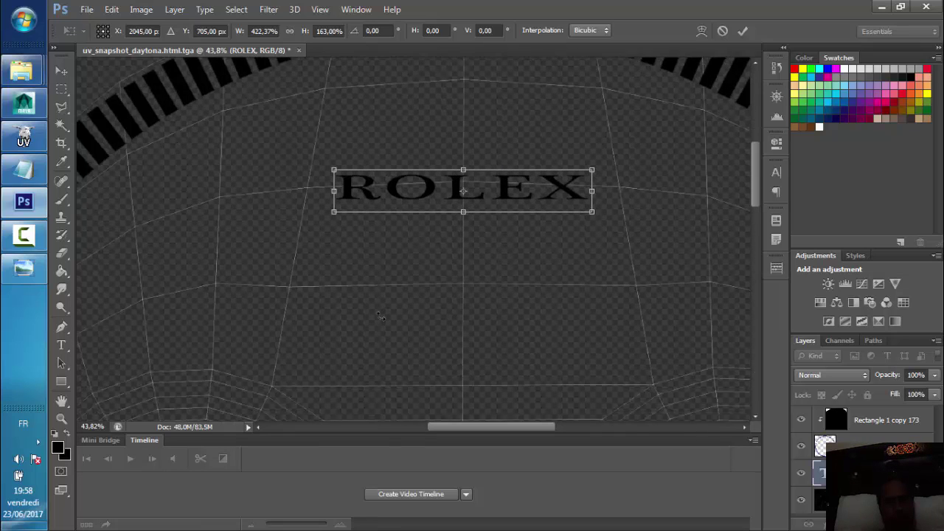
scroll(380, 314, "down", 1)
key("super")
key("super")
left_click(62, 71)
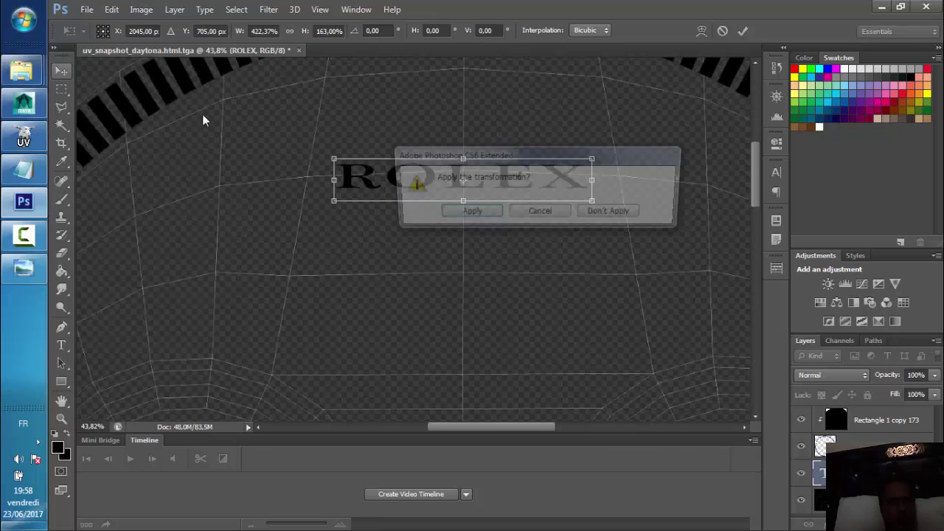
left_click(468, 213)
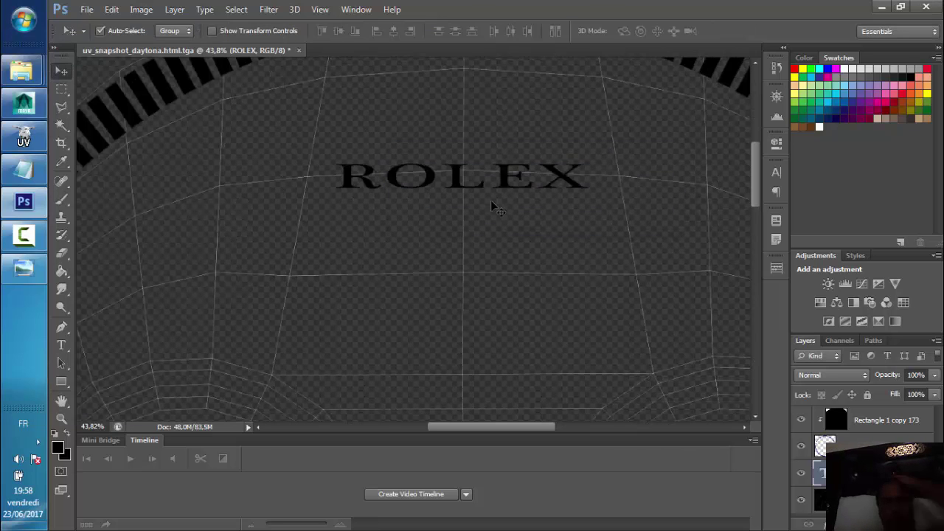
Type 'OYSTER PERPETUAL' into a new Notepad document, select it, and return to Photoshop
left_click(23, 268)
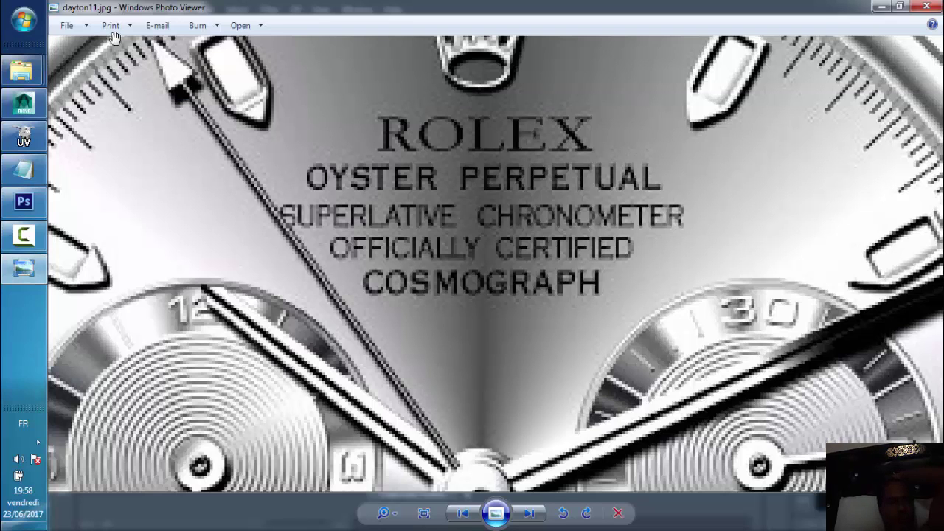
left_click(23, 19)
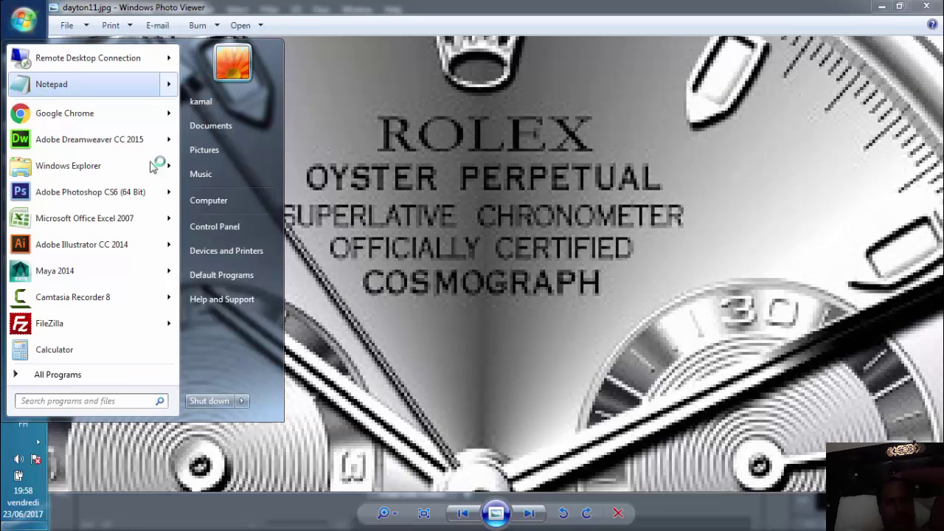
left_click(46, 87)
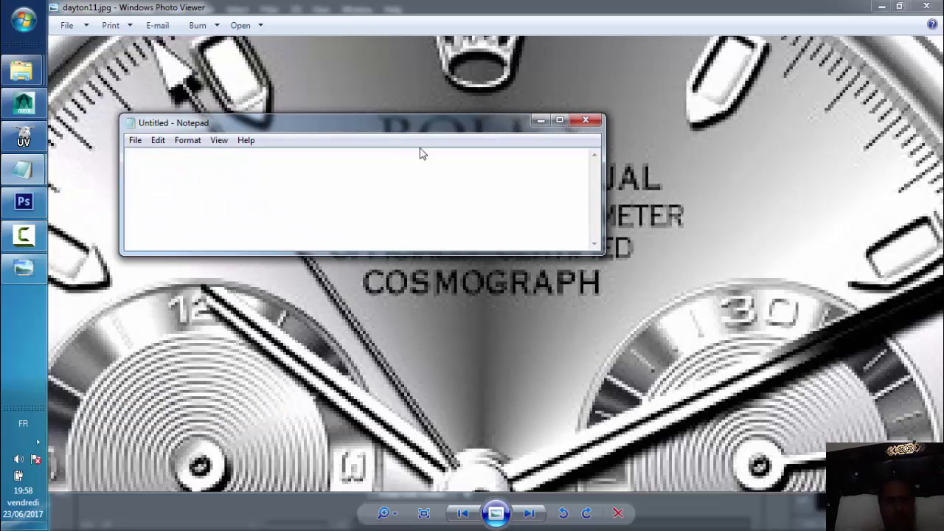
left_click_drag(410, 128, 491, 340)
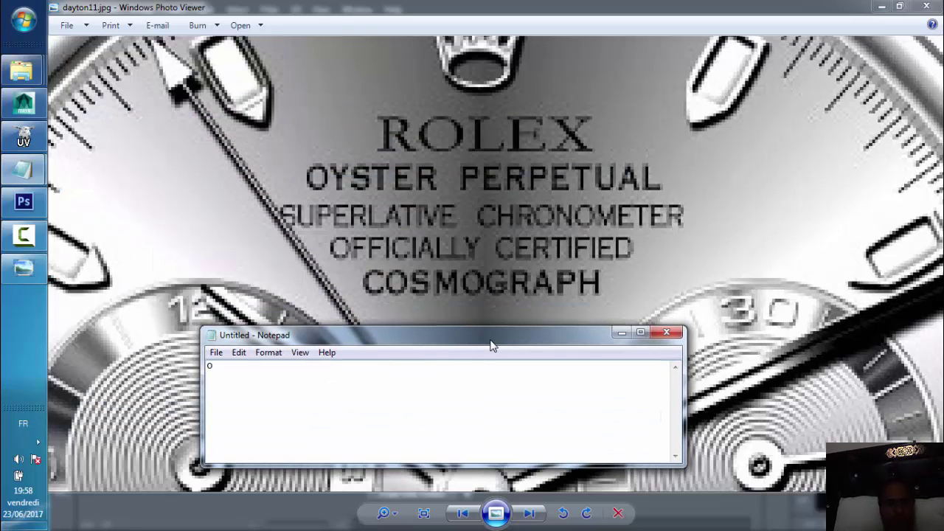
type("YSTER PERPETUAL")
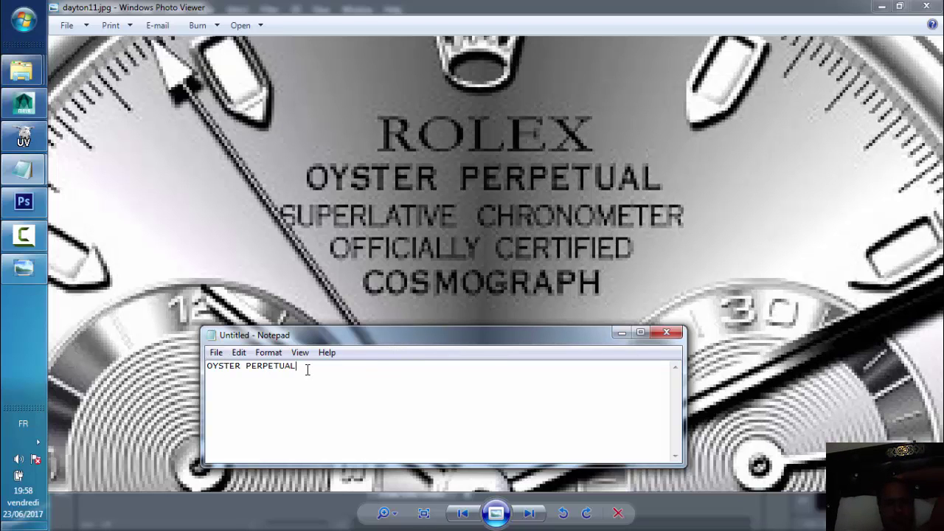
left_click_drag(308, 370, 204, 366)
key("ctrl+c")
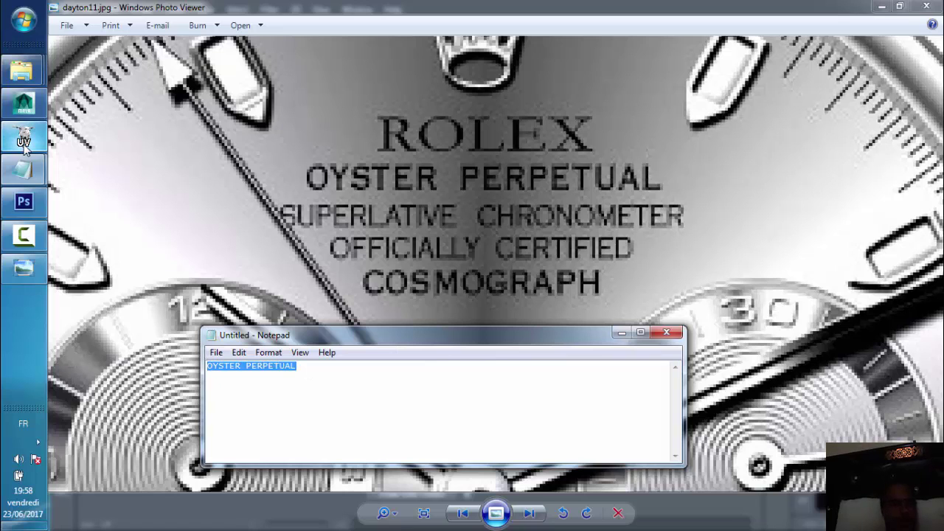
mouse_move(23, 170)
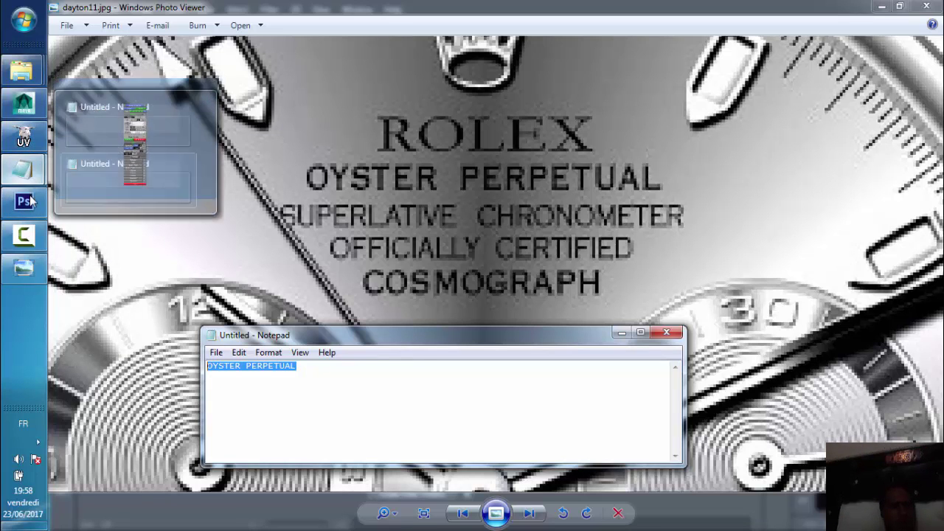
left_click(25, 201)
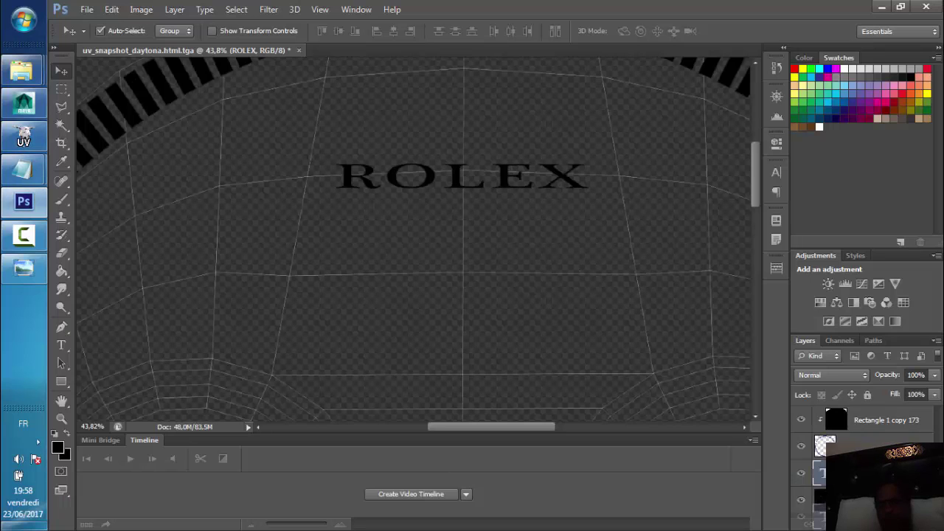
Duplicate the ROLEX layer below it and replace its text with 'OYSTER PERPETUAL'
key("ctrl+j")
left_click_drag(458, 205, 459, 240)
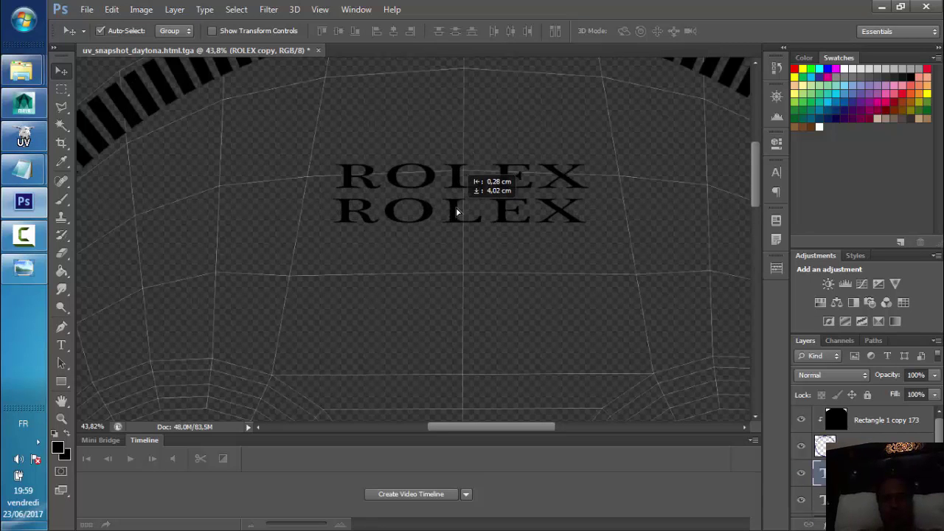
double_click(442, 218)
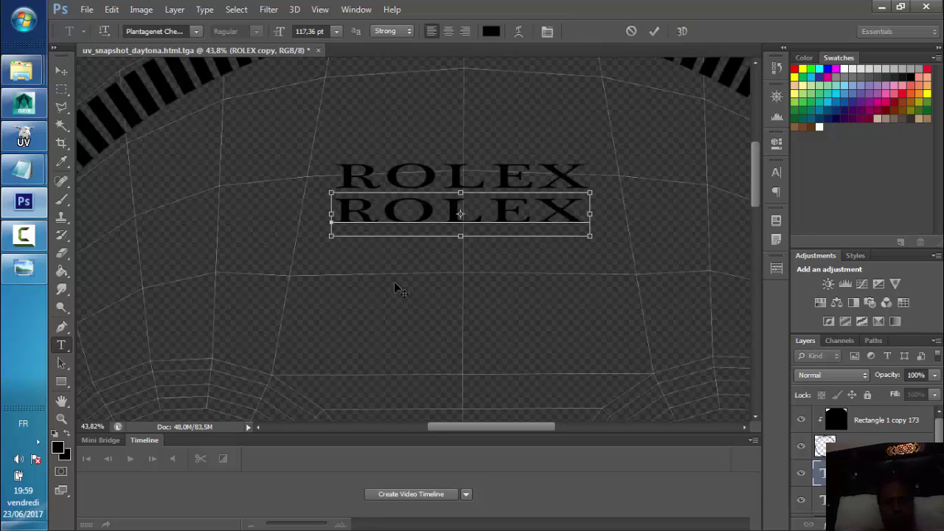
key("ctrl+v")
left_click(61, 70)
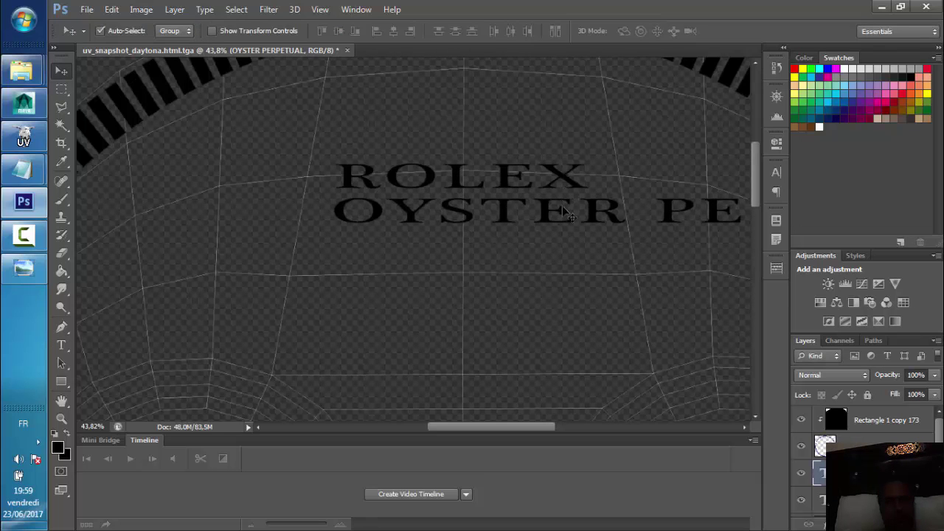
left_click_drag(563, 212, 351, 212)
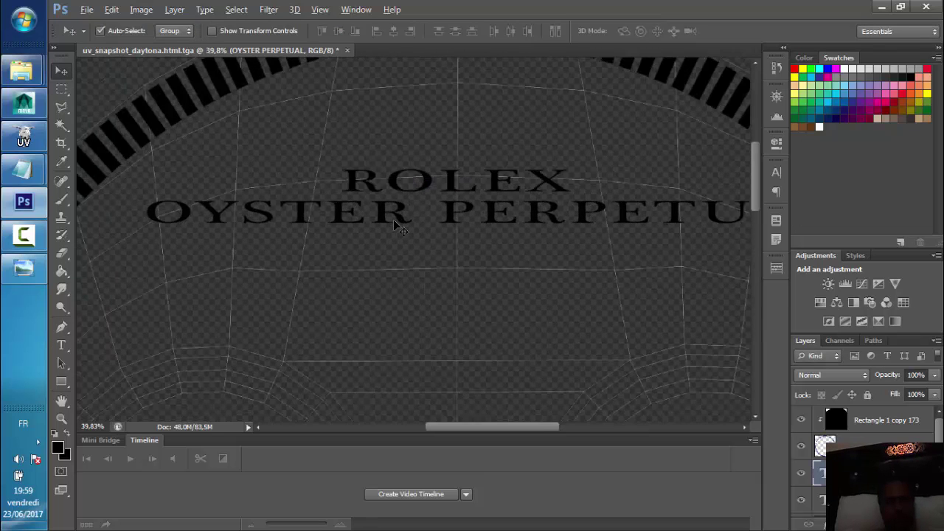
scroll(399, 225, "down", 4)
left_click_drag(445, 225, 432, 228)
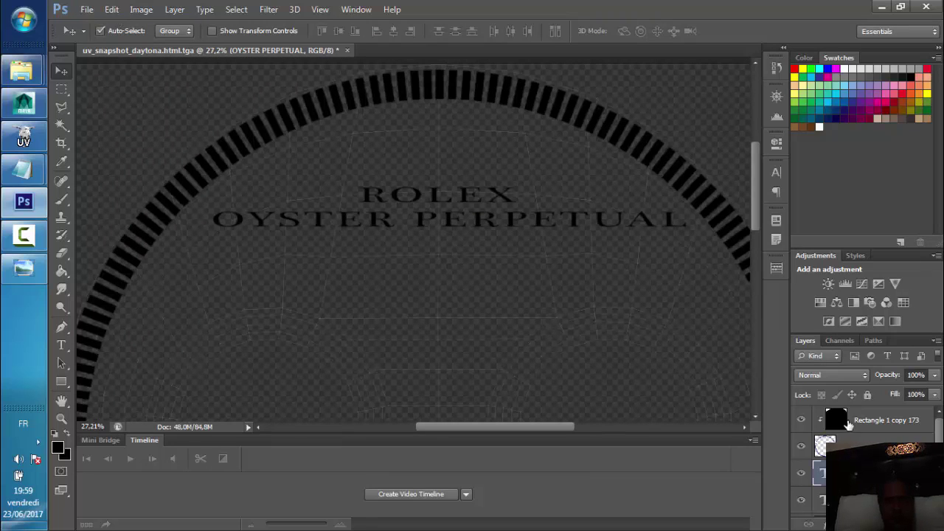
Set OYSTER PERPETUAL to 72 pt and position it just under ROLEX
key("t")
key("Return")
left_click(336, 31)
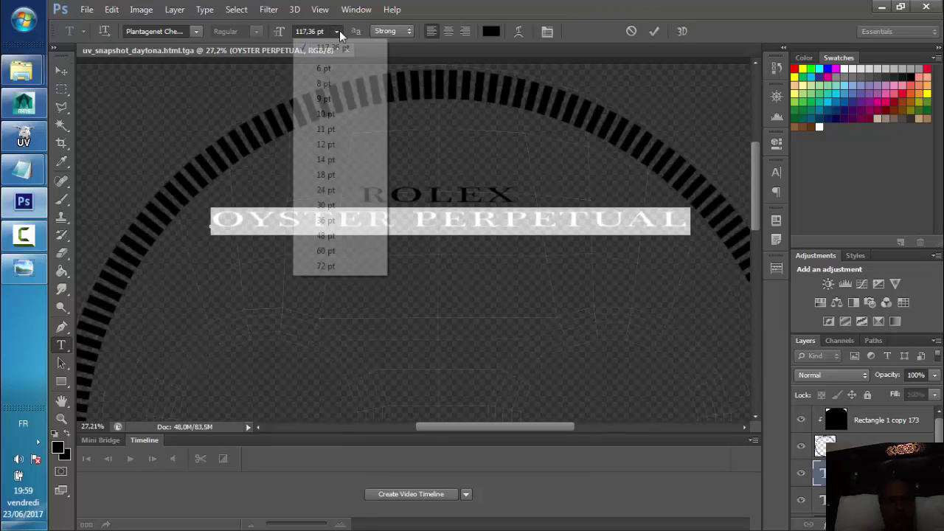
left_click(326, 157)
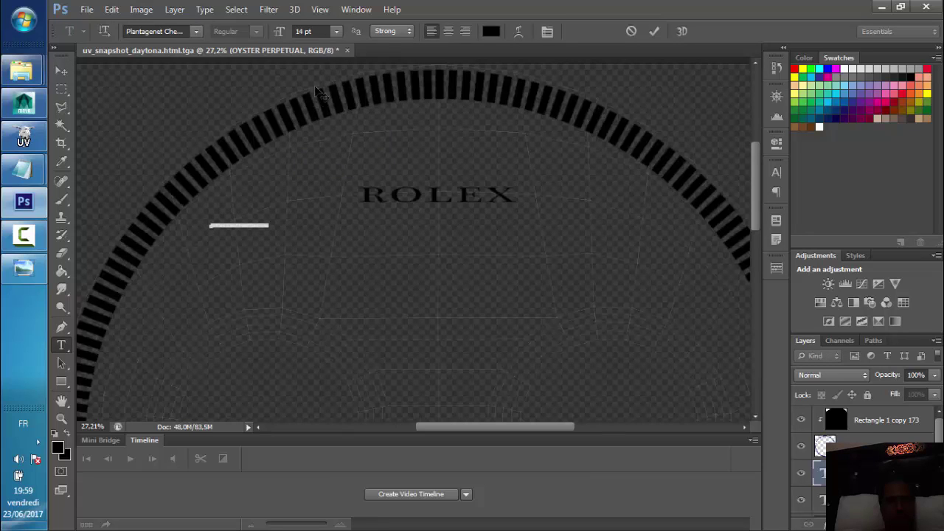
left_click(337, 31)
left_click(331, 266)
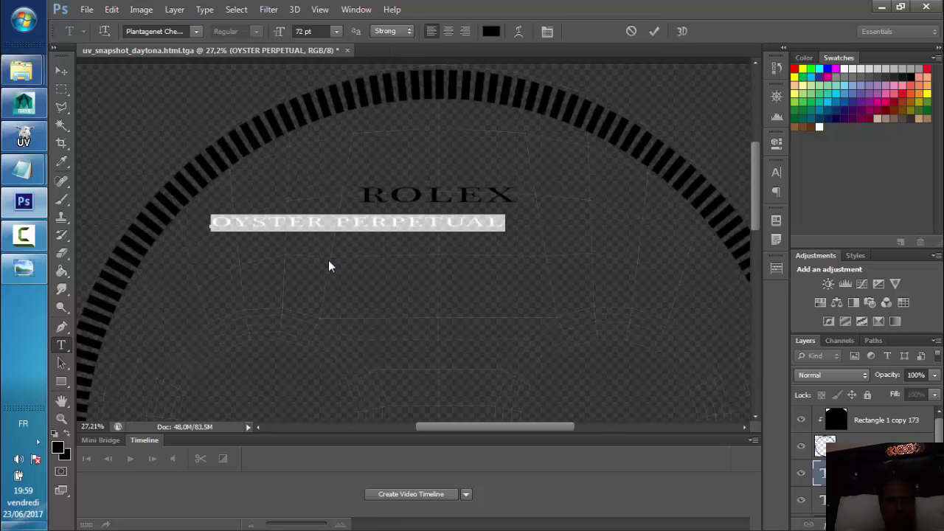
left_click(61, 70)
scroll(330, 204, "up", 1)
scroll(373, 228, "up", 1)
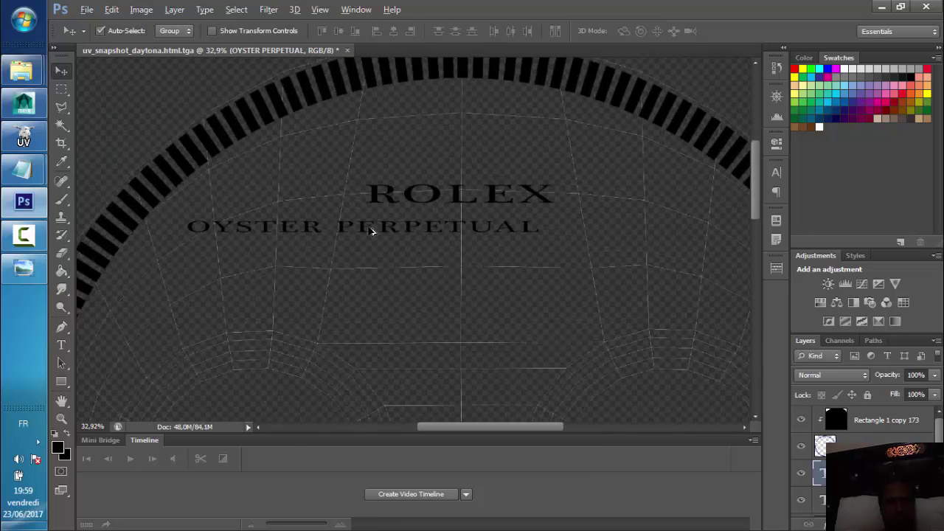
left_click_drag(443, 230, 493, 219)
left_click(110, 10)
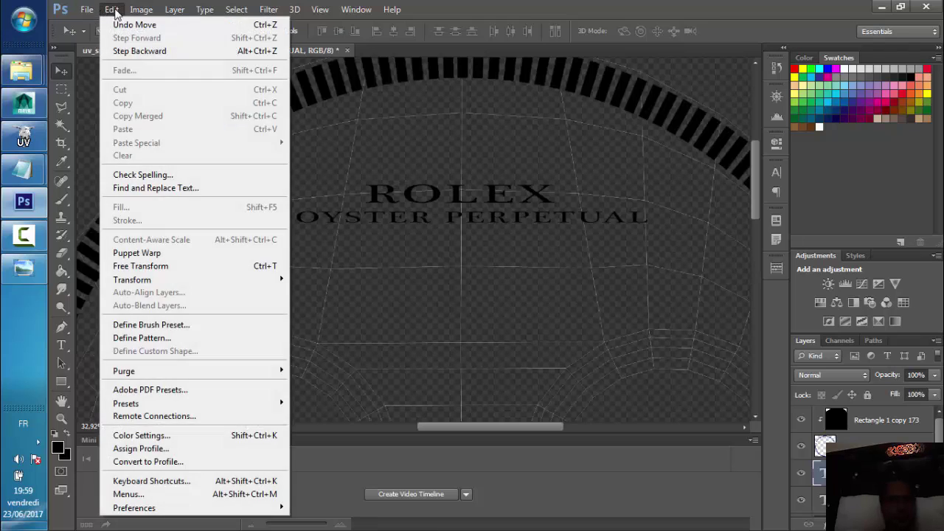
mouse_move(111, 10)
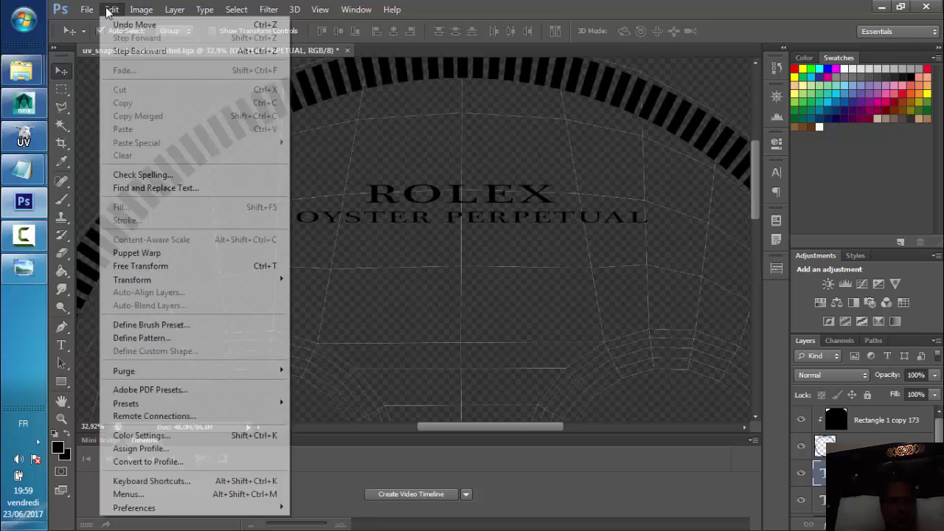
Stretch OYSTER PERPETUAL taller, nudge it up and left, then reopen the reference photo
left_click(166, 273)
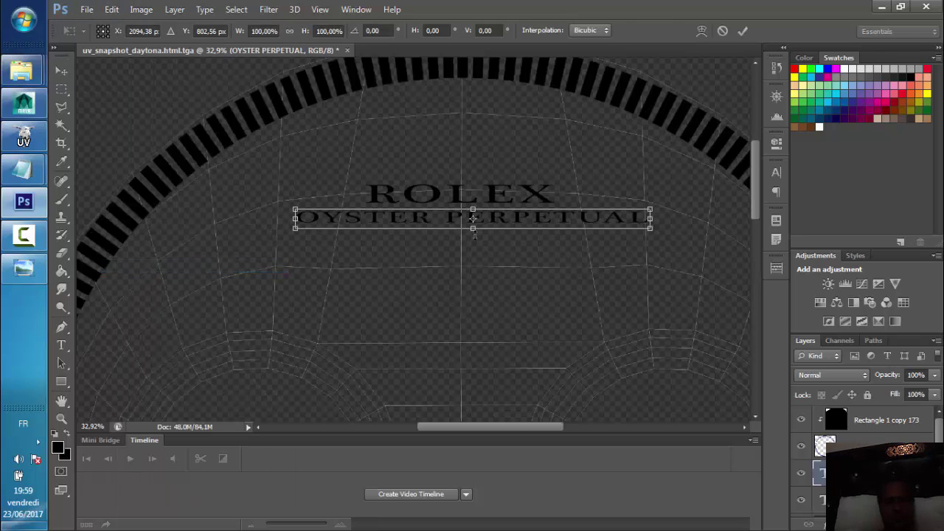
left_click_drag(473, 227, 473, 239)
left_click(61, 71)
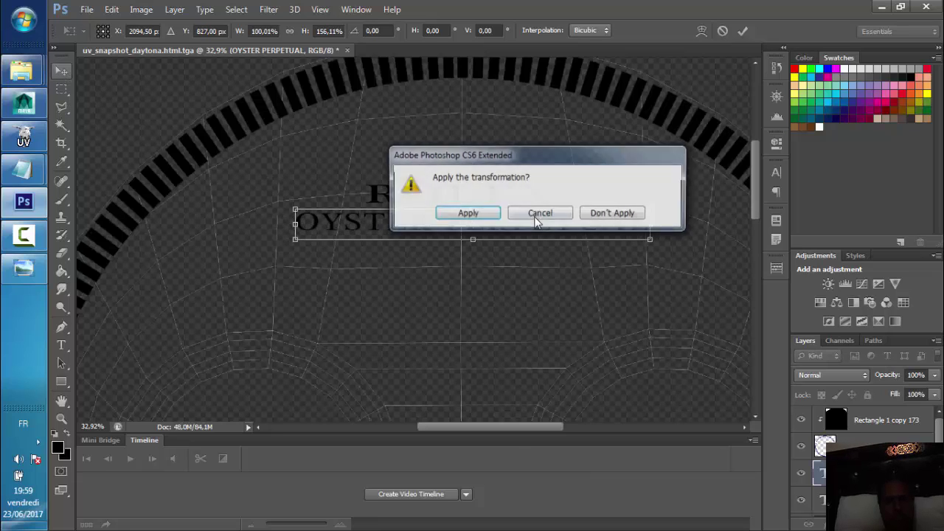
left_click(469, 213)
key("Up")
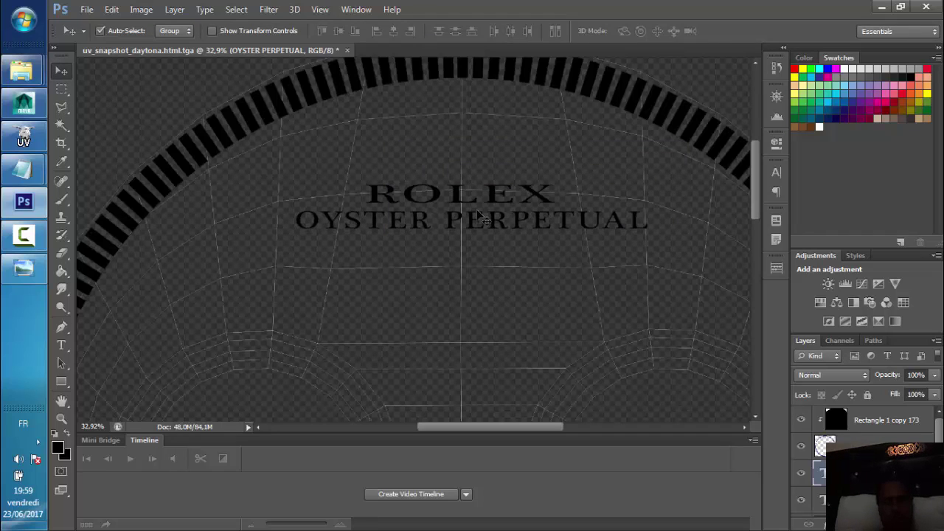
key("Up")
key("Up")
key("Up")
key("Up")
key("Left")
key("Left")
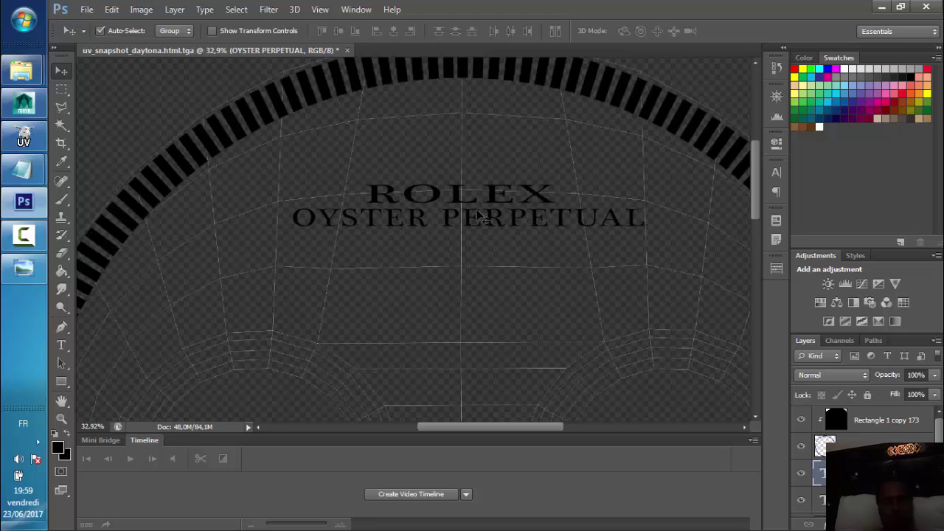
key("Left")
key("Left")
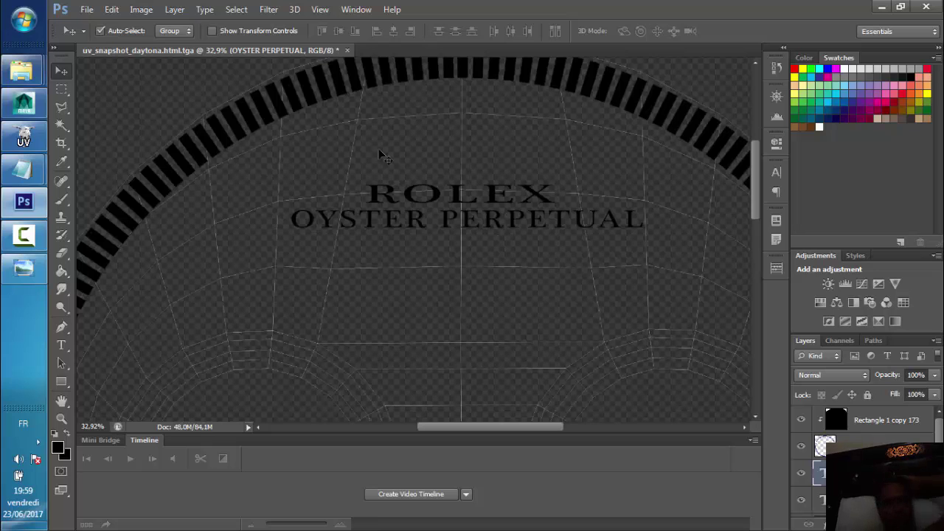
left_click(23, 270)
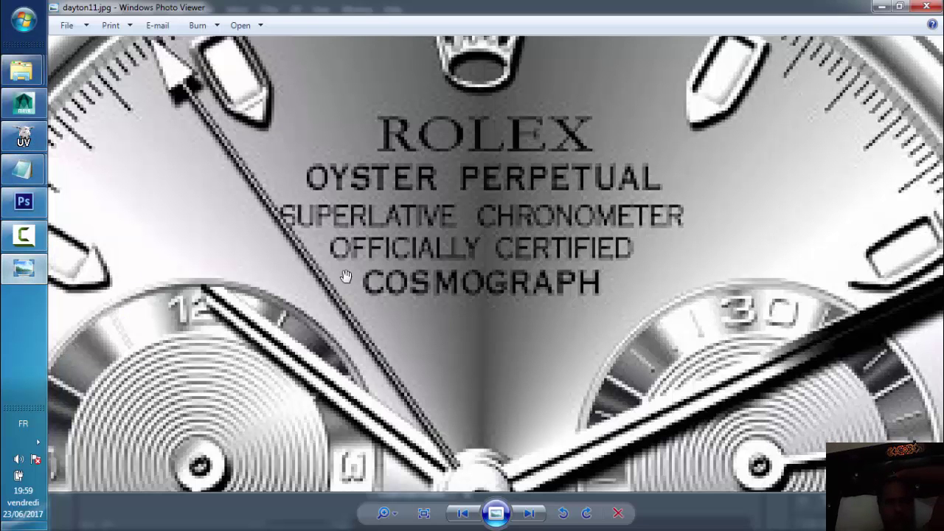
mouse_move(23, 170)
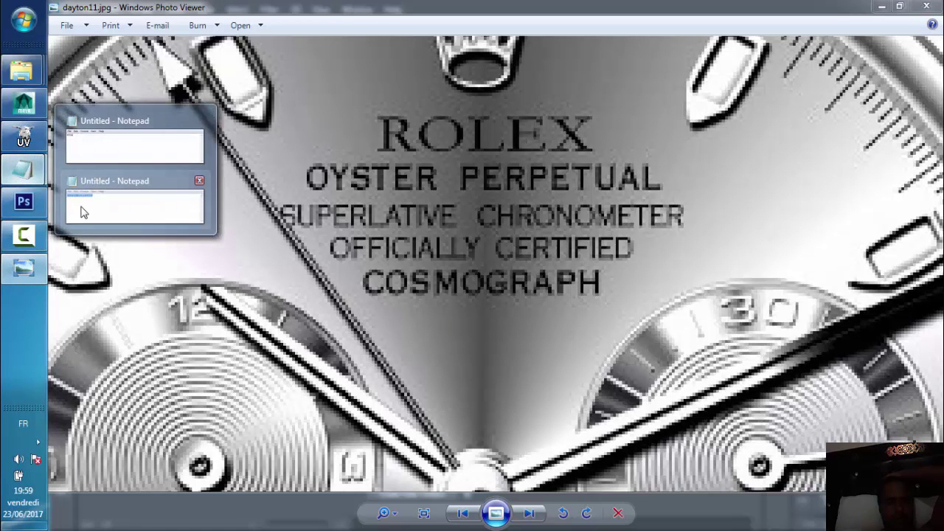
Replace the Notepad line with SUPERLATIVE CHRONOMETER and select it
left_click(157, 209)
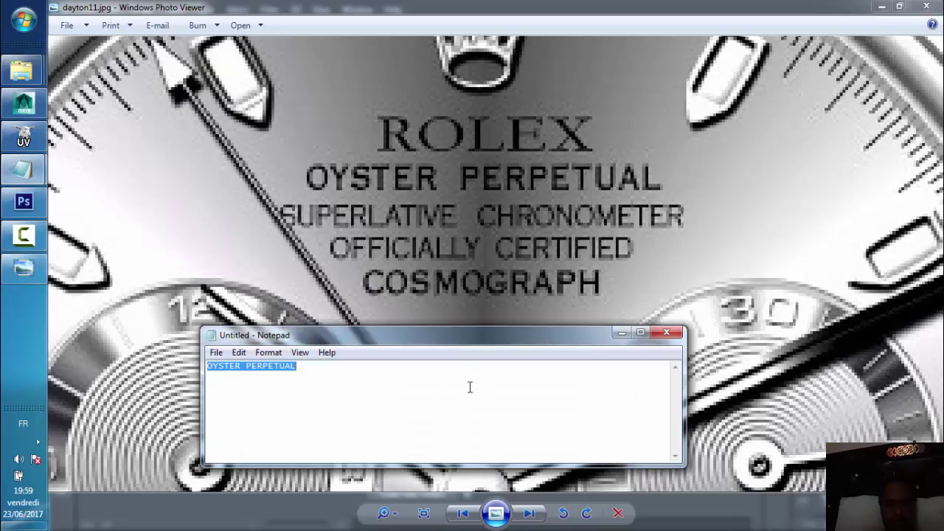
key("BackSpace")
type("SUPERLATIVE CHRONOMETER")
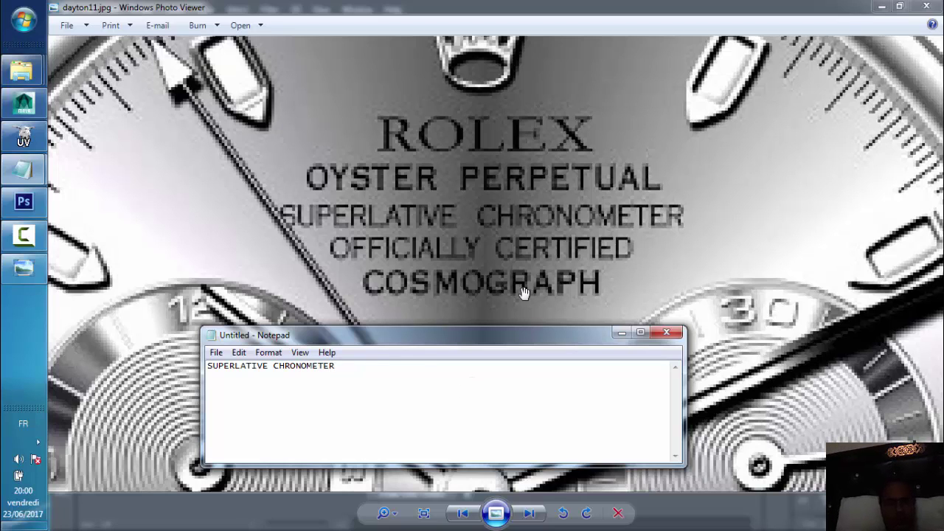
left_click_drag(367, 376, 196, 368)
key("ctrl+c")
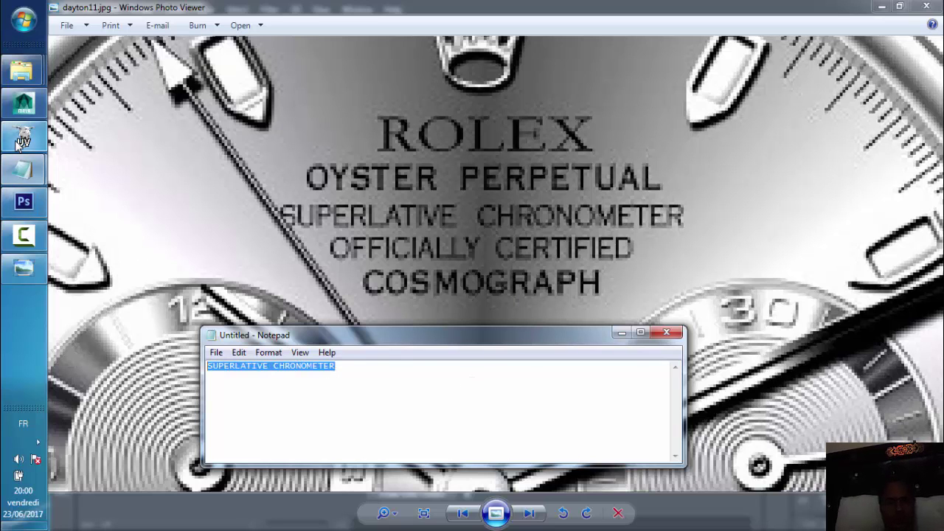
mouse_move(24, 235)
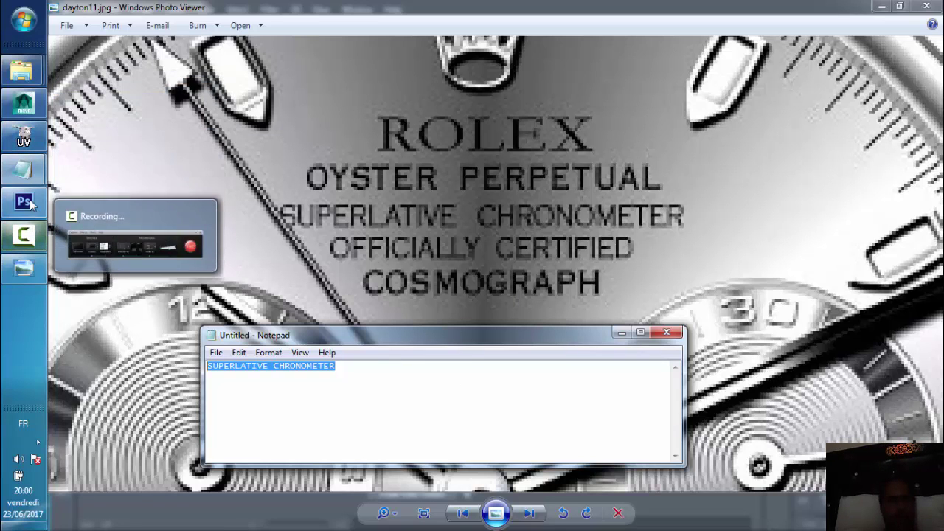
Duplicate the OYSTER PERPETUAL text layer and move the copy just below it
left_click(24, 200)
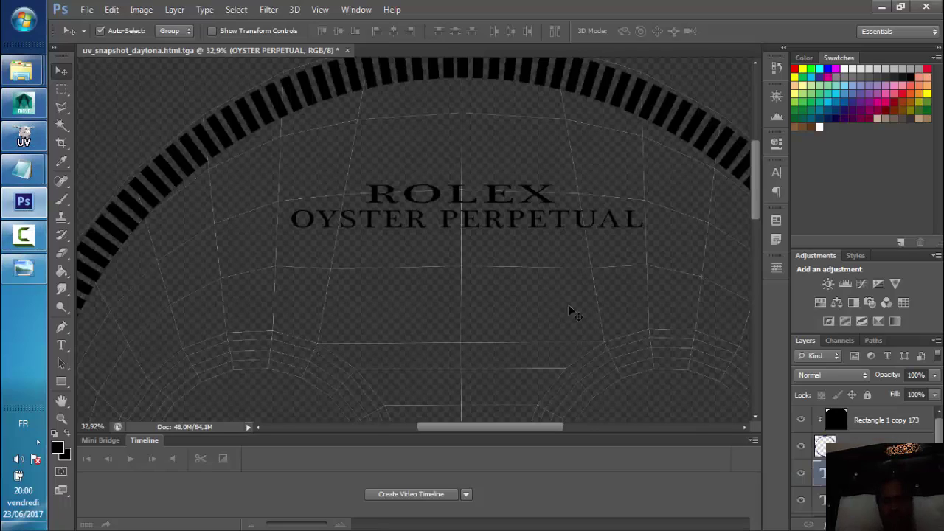
scroll(862, 458, "down", 1)
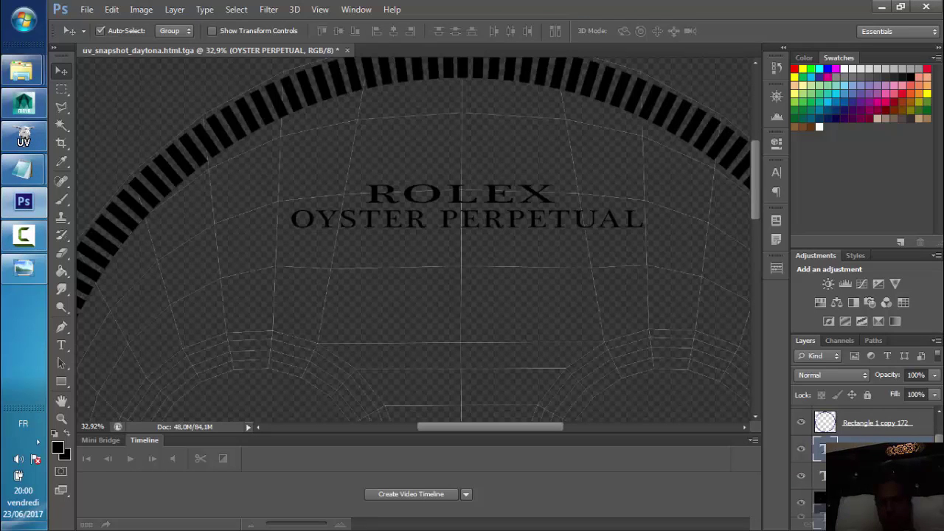
key("ctrl+j")
left_click_drag(483, 219, 483, 233)
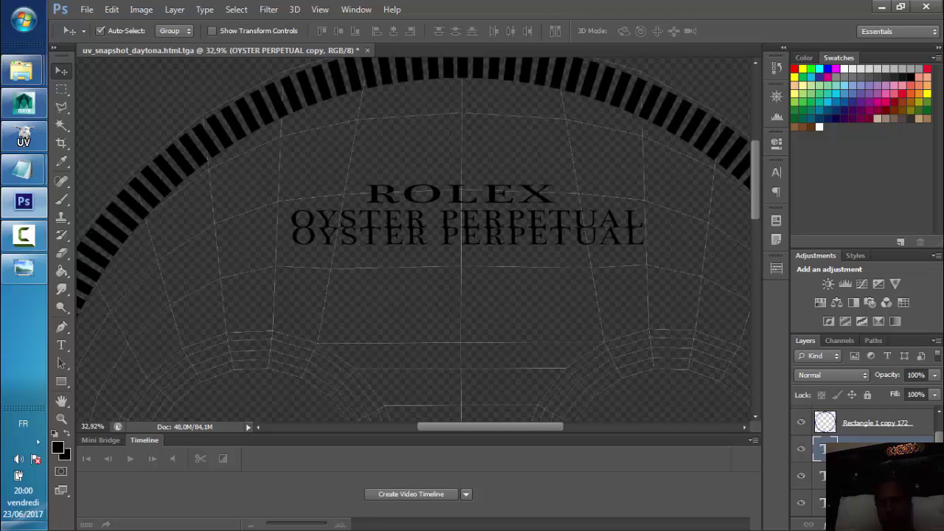
Paste SUPERLATIVE CHRONOMETER into the copy and centre it beneath OYSTER PERPETUAL
double_click(483, 234)
key("ctrl+v")
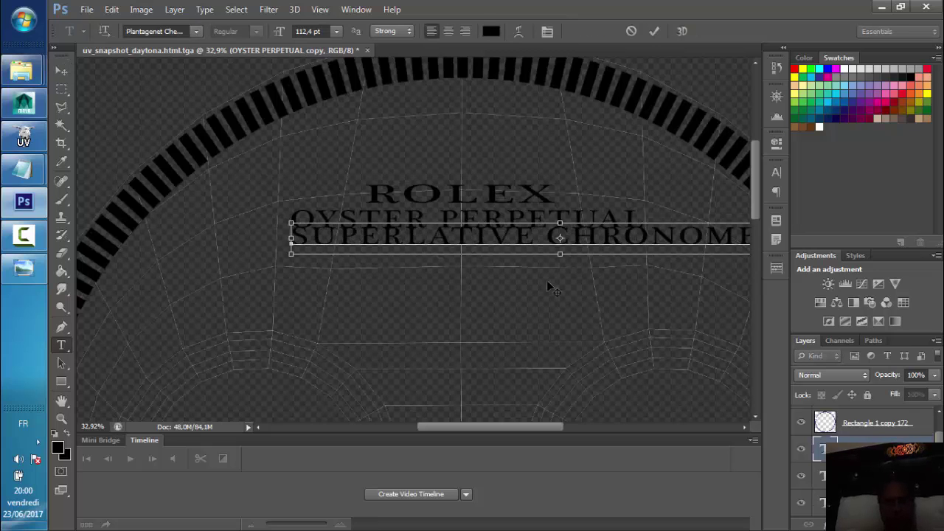
left_click(61, 71)
left_click_drag(564, 244, 491, 248)
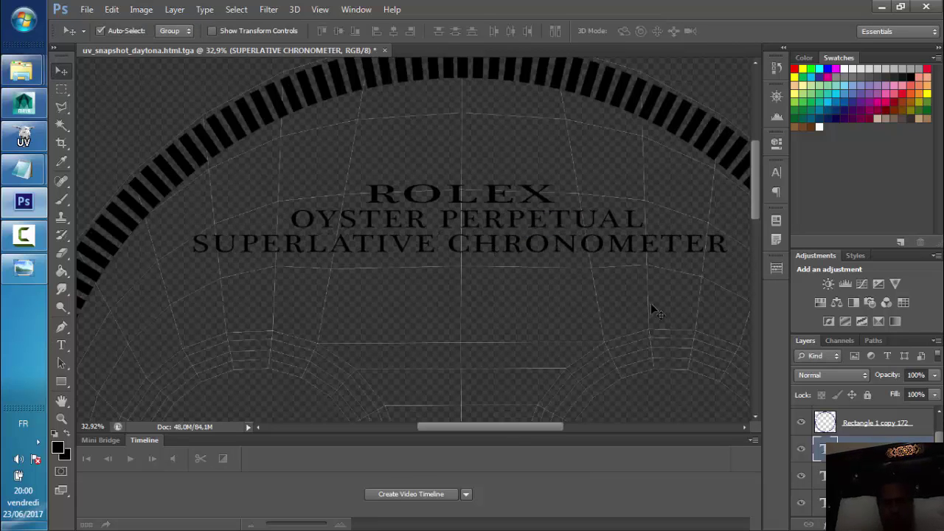
key("Right")
key("Right")
key("Right")
key("Right")
key("Right")
key("Right")
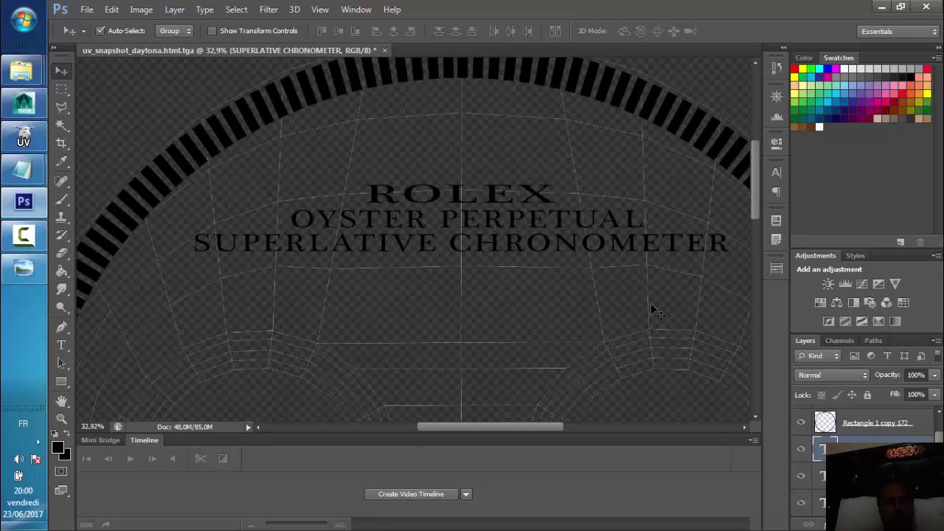
Free Transform SUPERLATIVE CHRONOMETER to 83.29% width and re-centre it
left_click(111, 9)
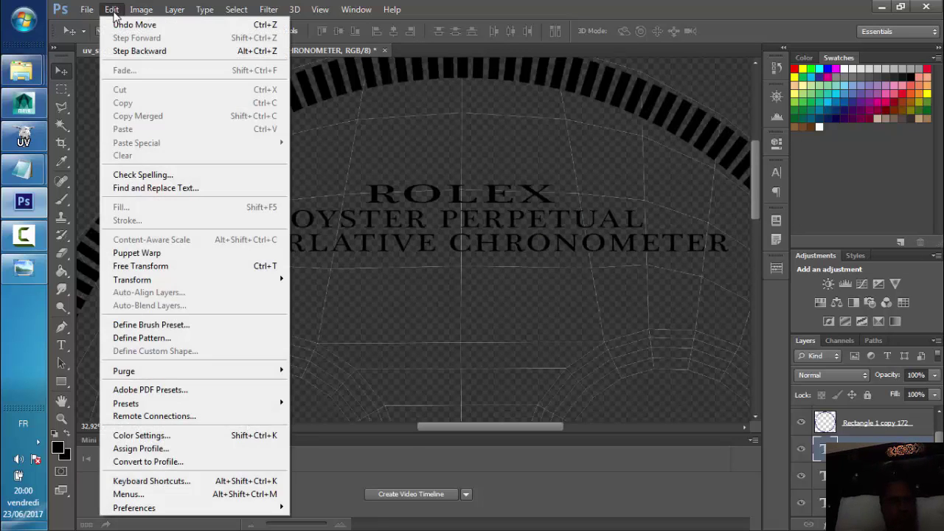
left_click(140, 266)
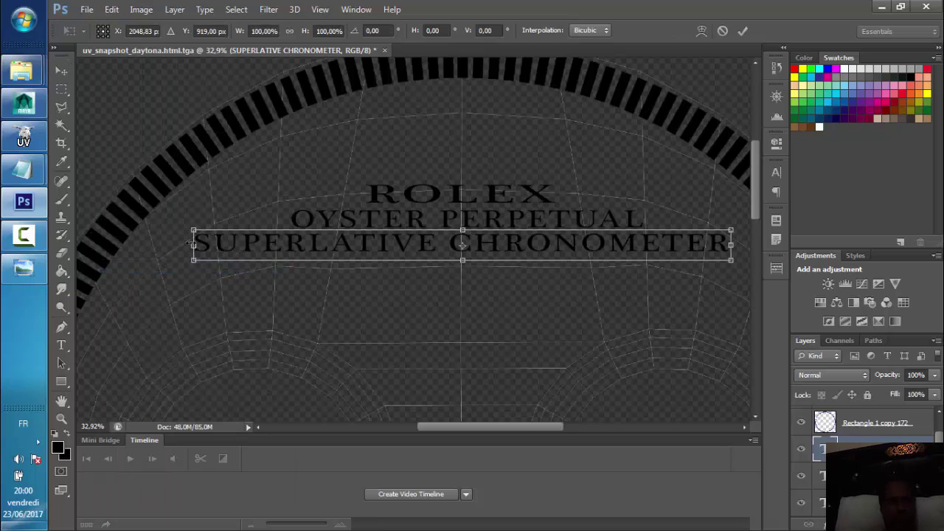
left_click_drag(193, 246, 281, 246)
left_click_drag(578, 252, 531, 255)
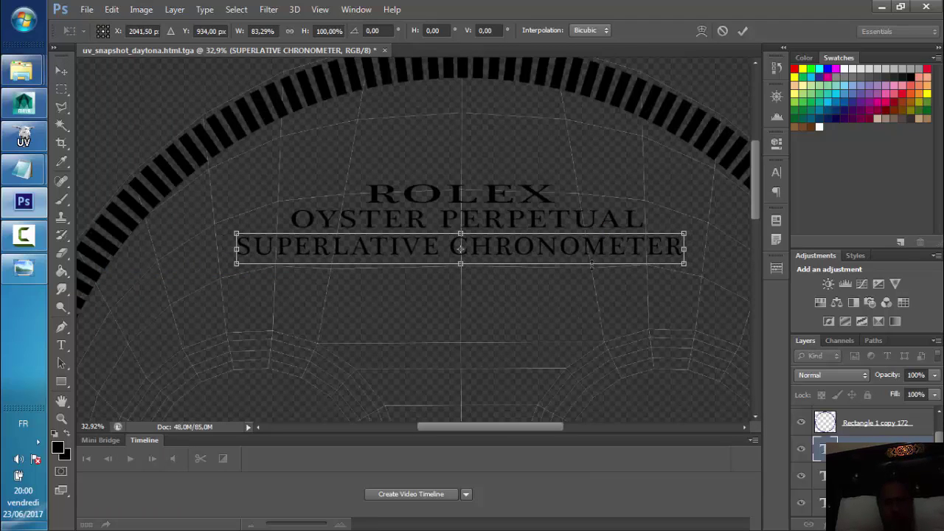
left_click_drag(596, 245, 599, 245)
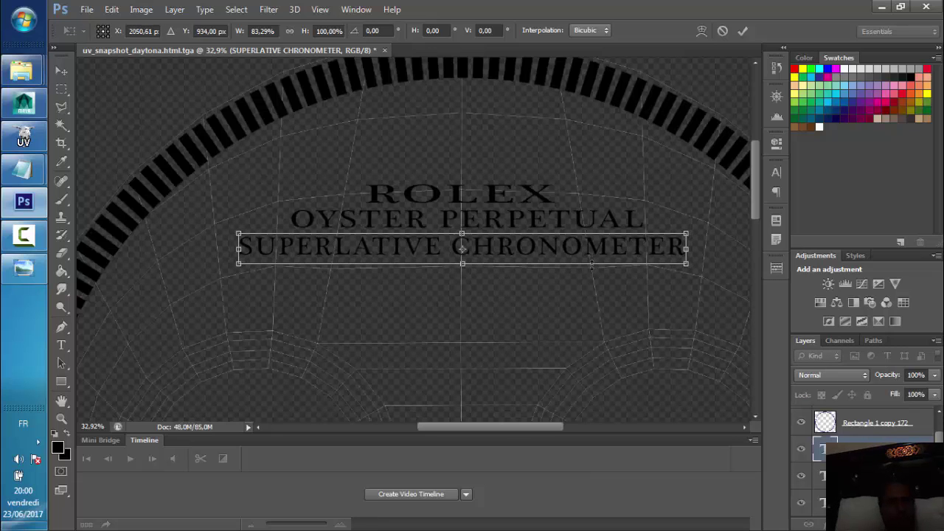
Check the reference dial photo, then apply the width transformation
left_click(28, 279)
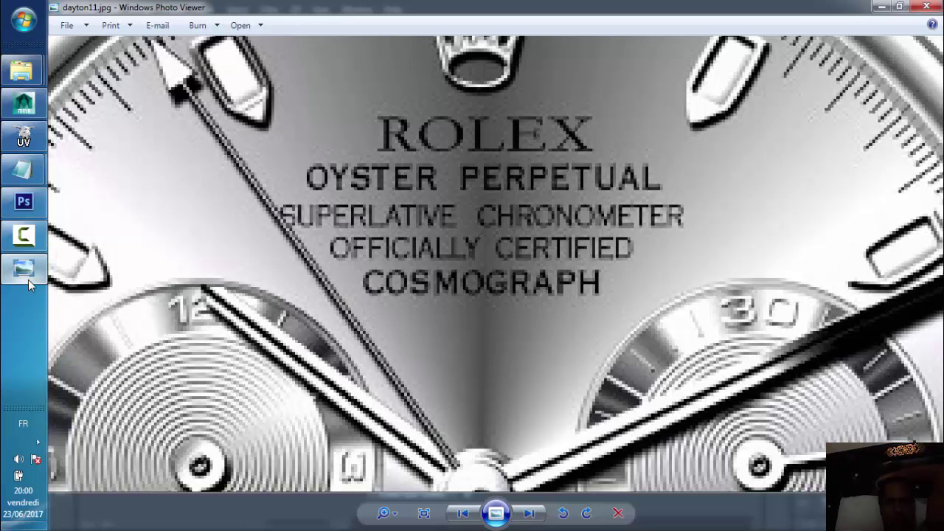
left_click(28, 280)
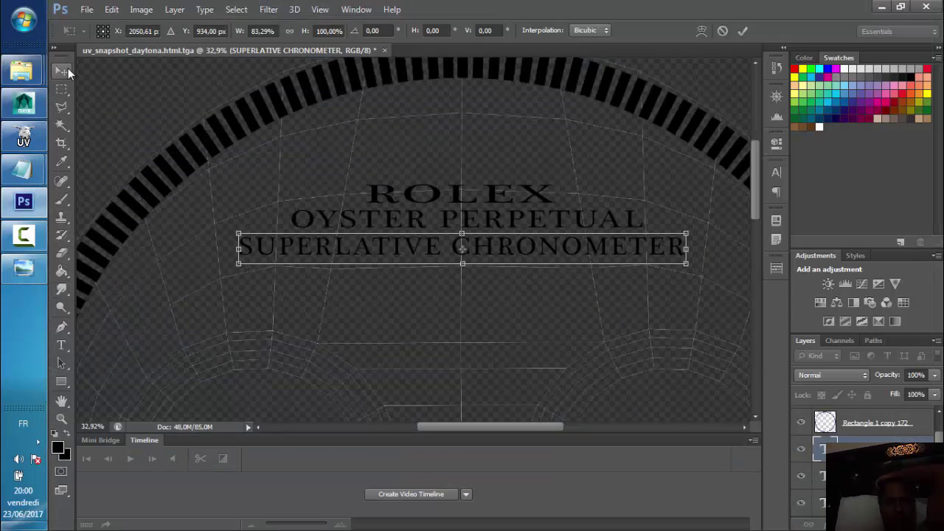
left_click(61, 71)
left_click(467, 214)
scroll(461, 273, "down", 2)
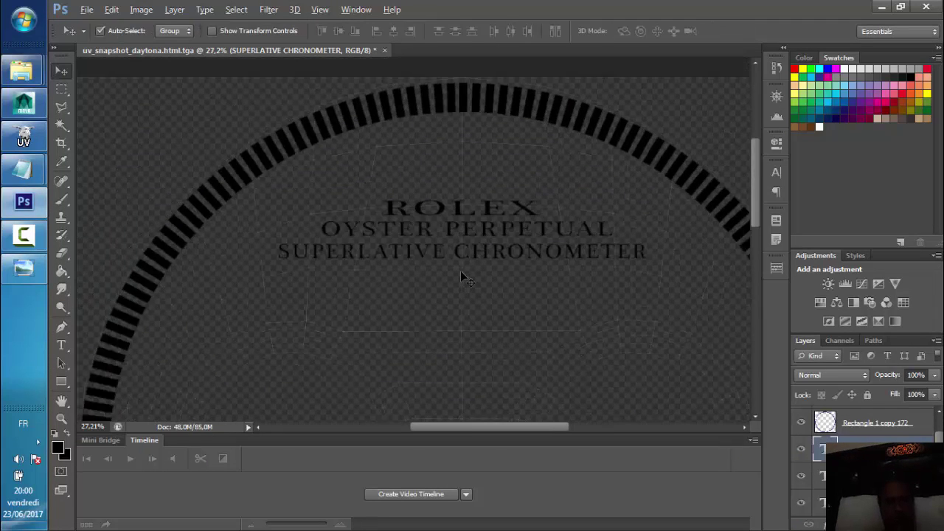
scroll(461, 273, "down", 1)
scroll(460, 270, "up", 2)
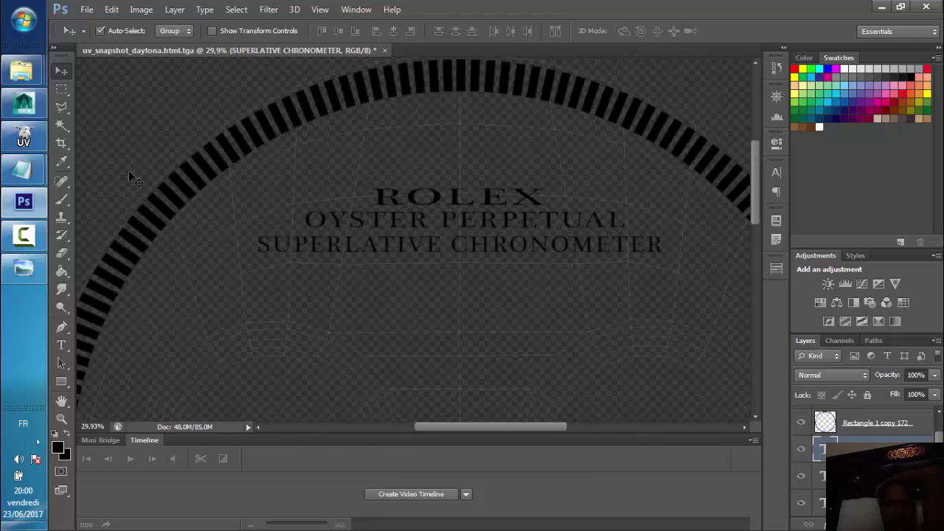
Consult the reference dial, then type OFFICIALLY CERTIFIED in Notepad and select it
left_click(29, 271)
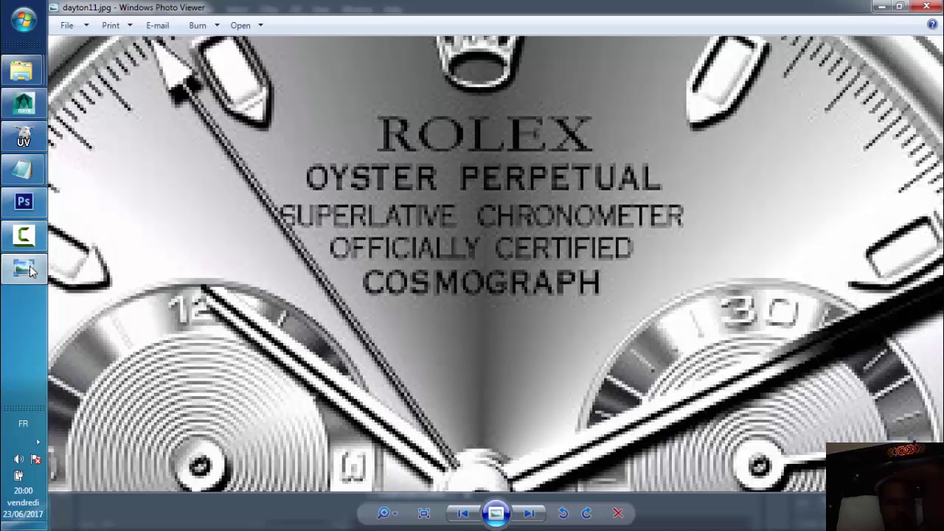
mouse_move(24, 170)
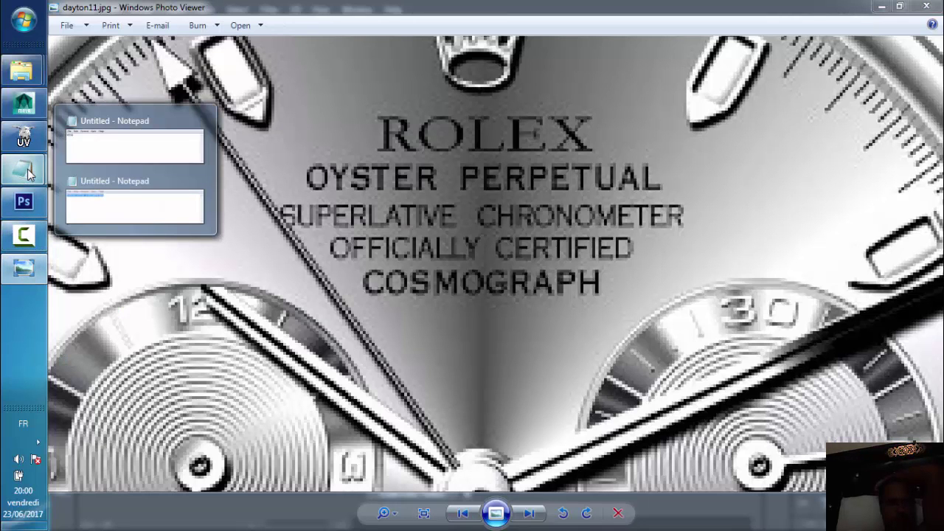
left_click(149, 217)
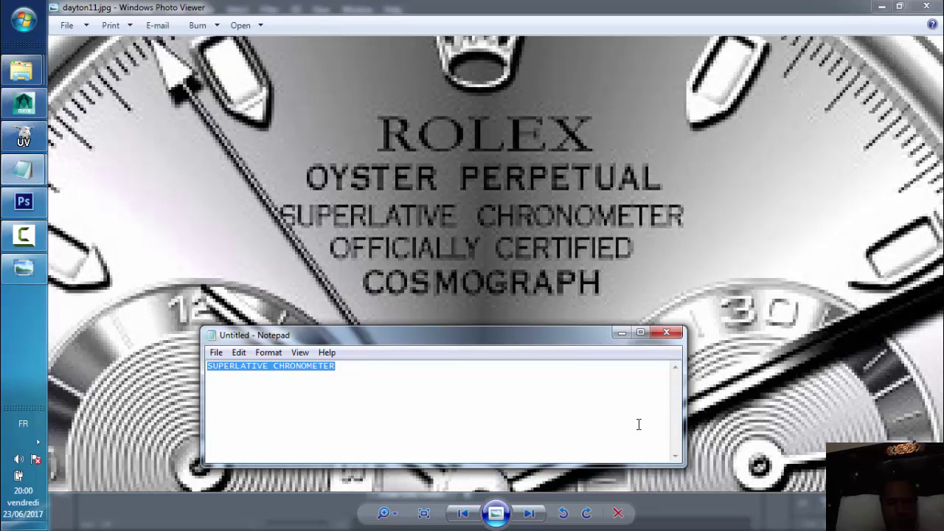
type("OFFICIALLY CERTIF")
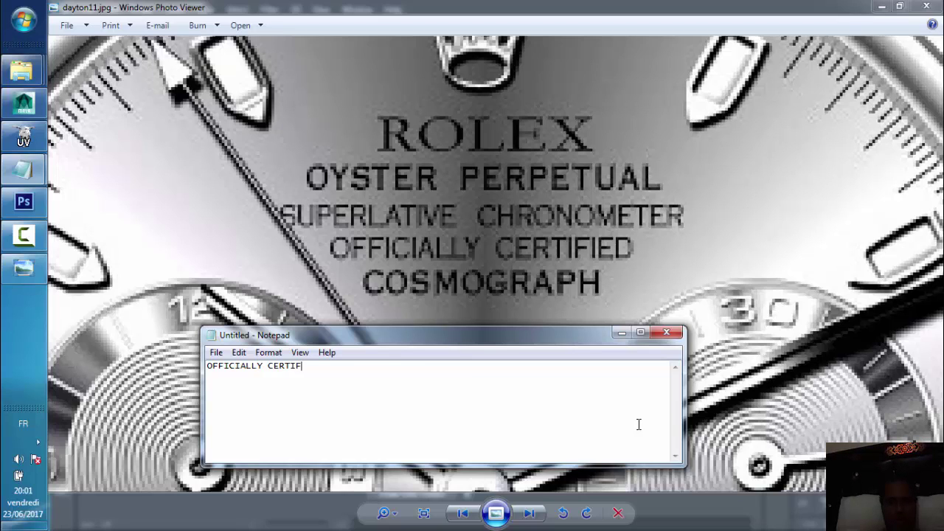
type("D")
key("BackSpace")
type("S")
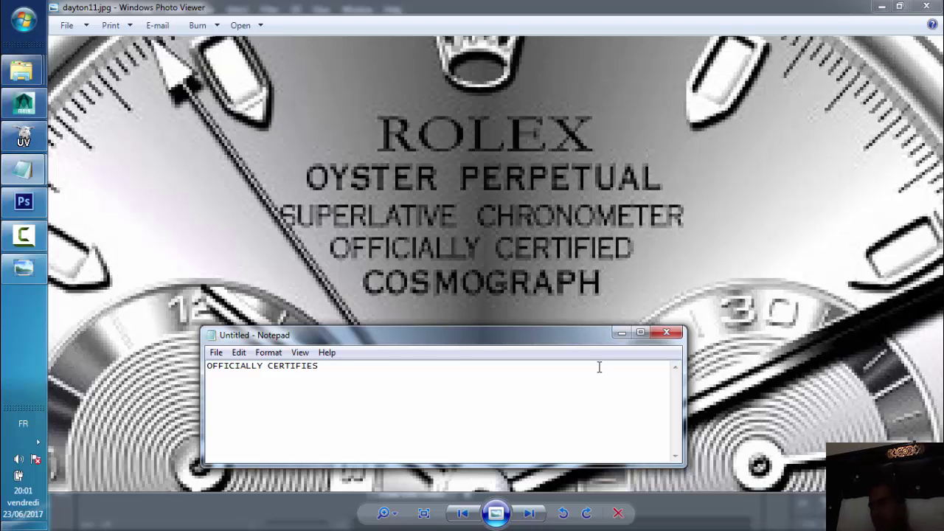
key("ctrl+a")
left_click(336, 365)
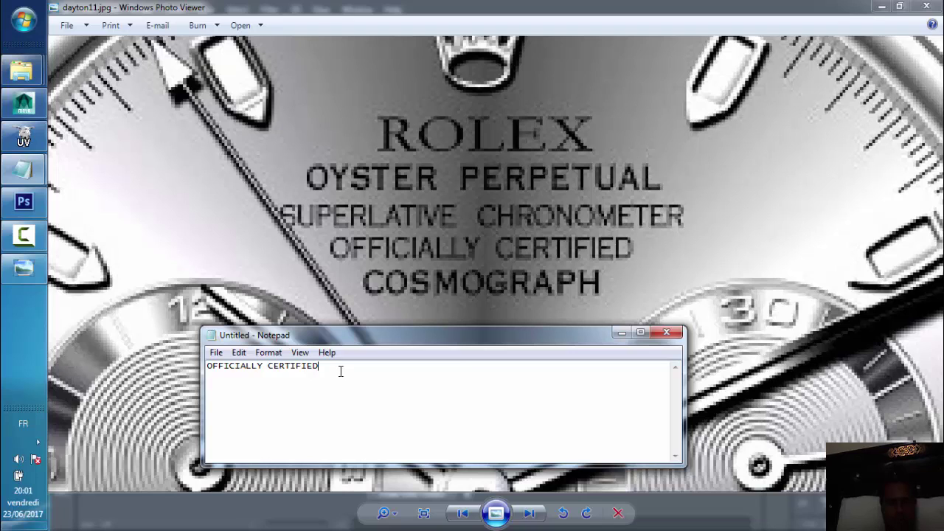
left_click_drag(341, 371, 147, 367)
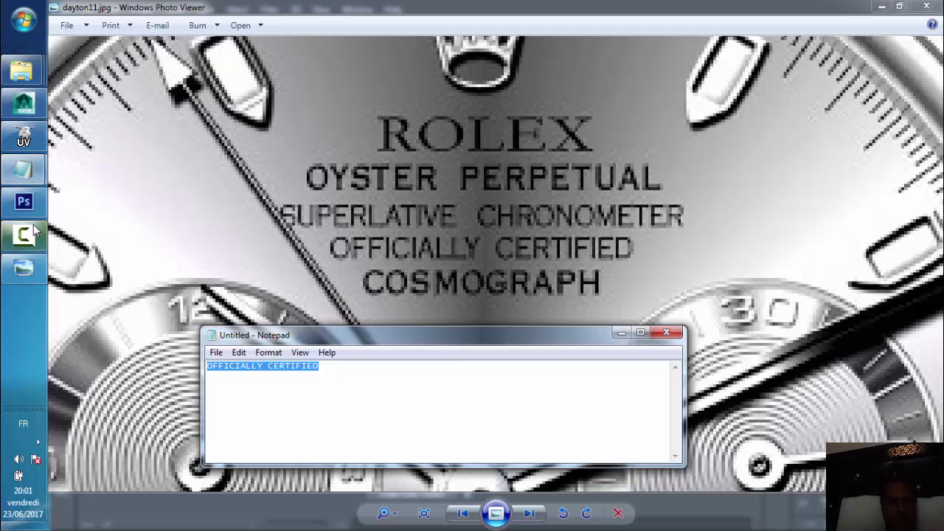
mouse_move(24, 134)
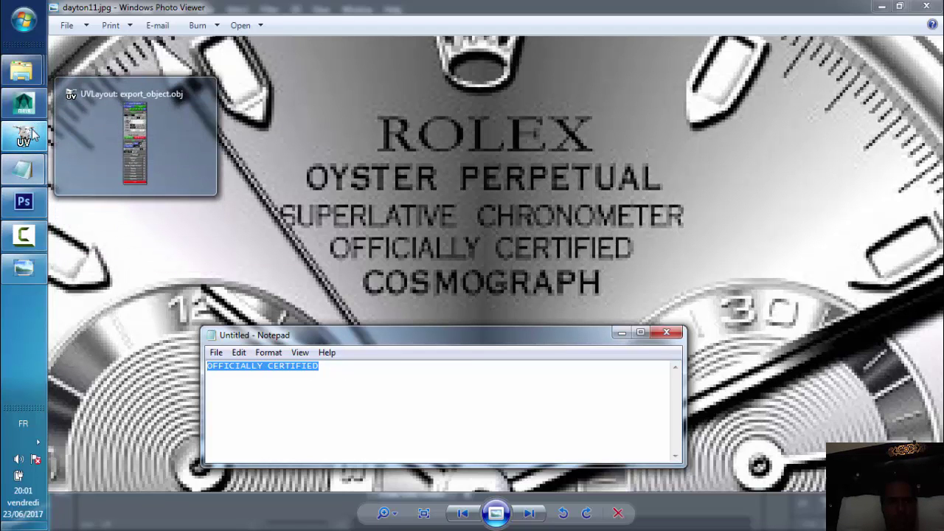
left_click(28, 195)
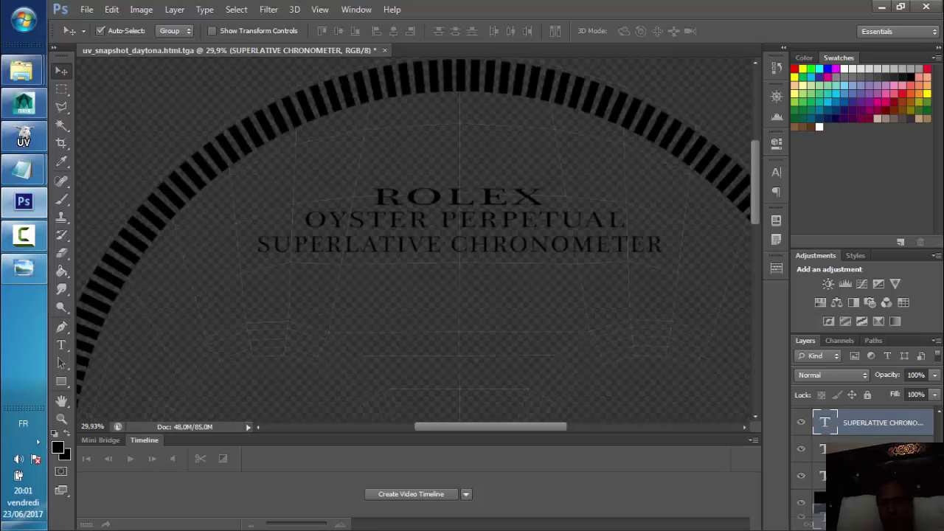
Duplicate the SUPERLATIVE CHRONOMETER line below itself and retype it as OFFICIALLY CERTIFIED
key("ctrl+j")
left_click_drag(459, 249, 459, 264)
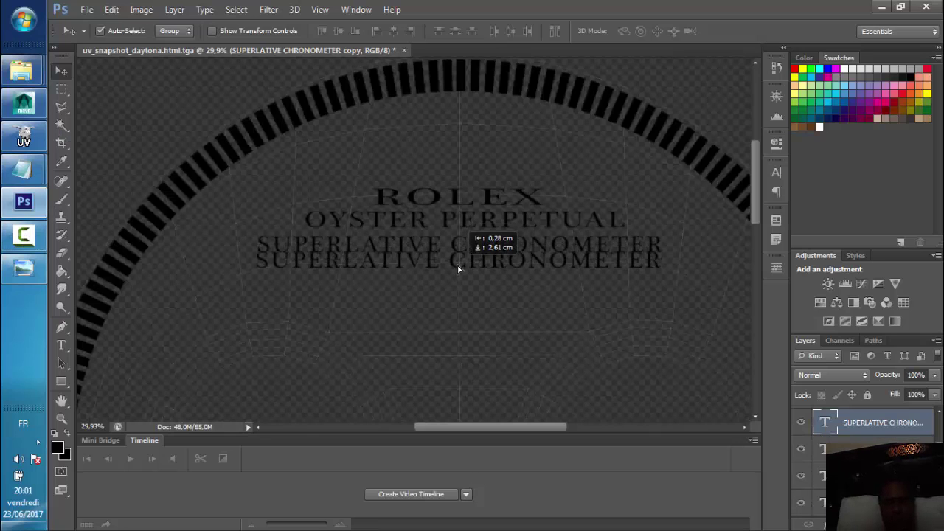
double_click(825, 424)
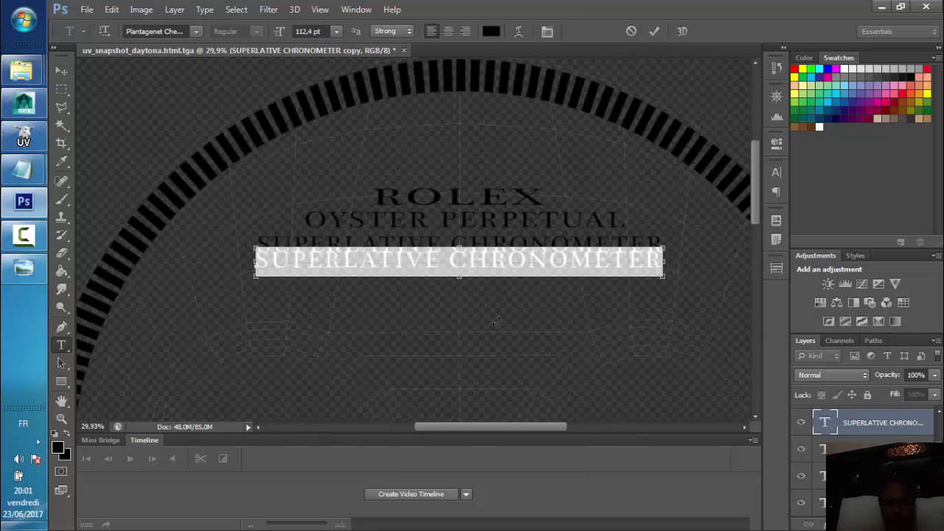
type("OFFICIALLY CERTIFIED")
left_click(62, 71)
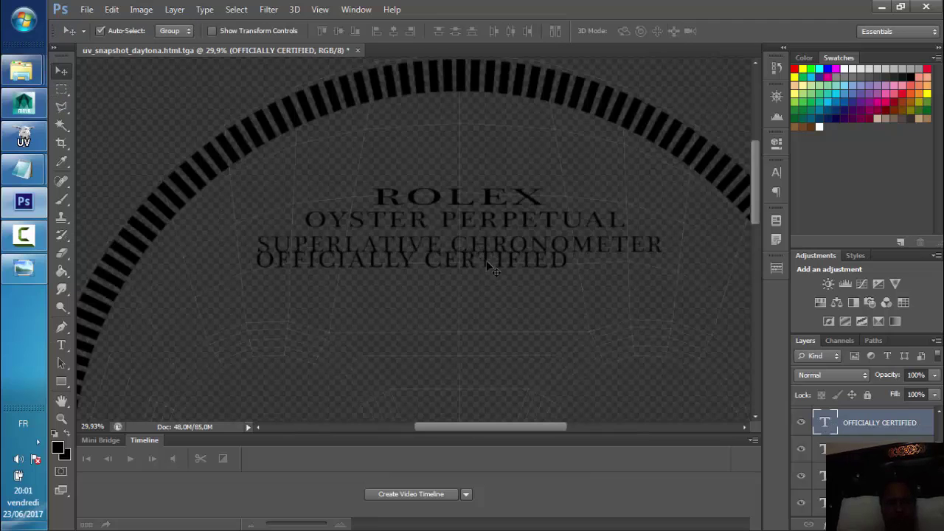
Centre OFFICIALLY CERTIFIED beneath SUPERLATIVE CHRONOMETER with small arrow-key nudges
left_click_drag(486, 261, 539, 270)
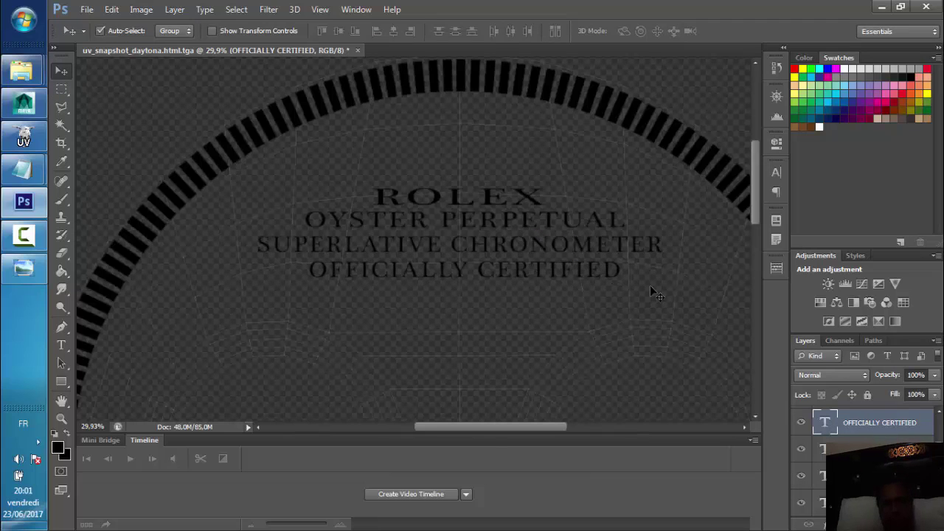
key("Right")
key("Right")
key("Right")
key("Up")
key("Up")
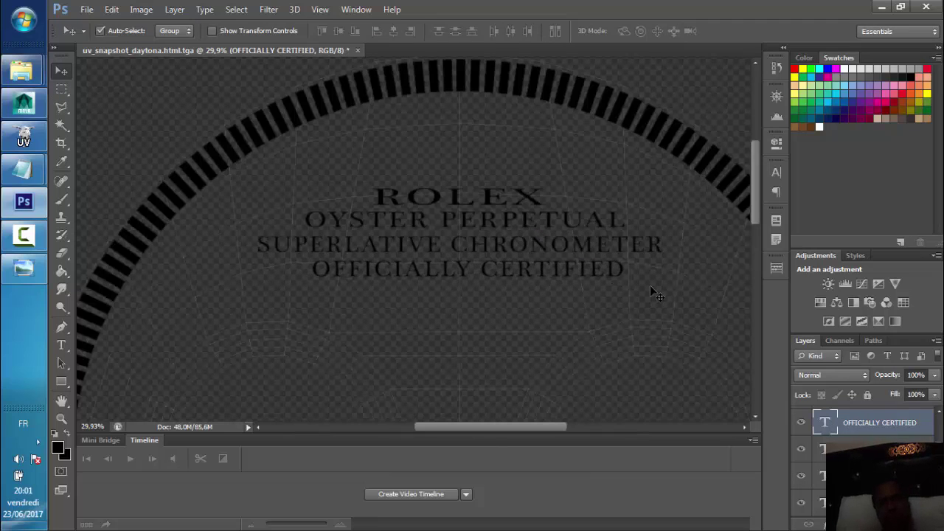
key("Right")
key("Right")
key("Up")
key("Up")
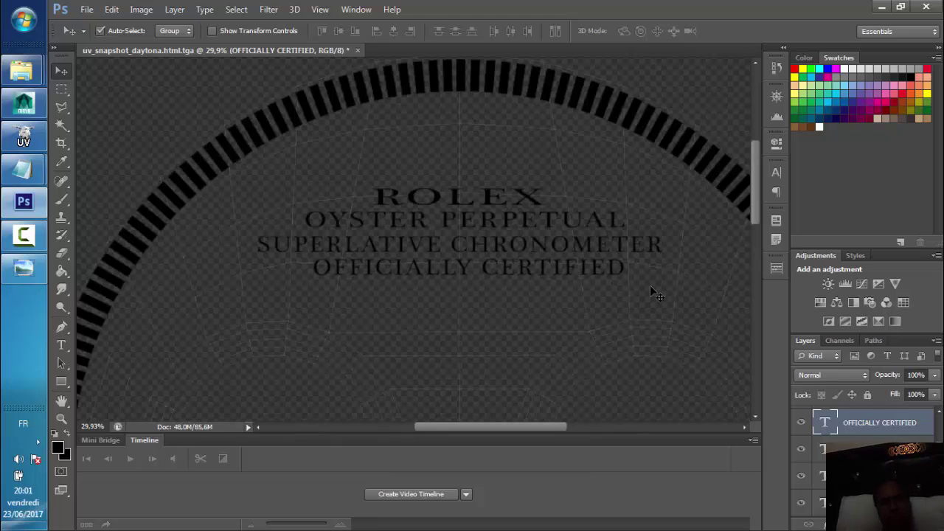
key("Up")
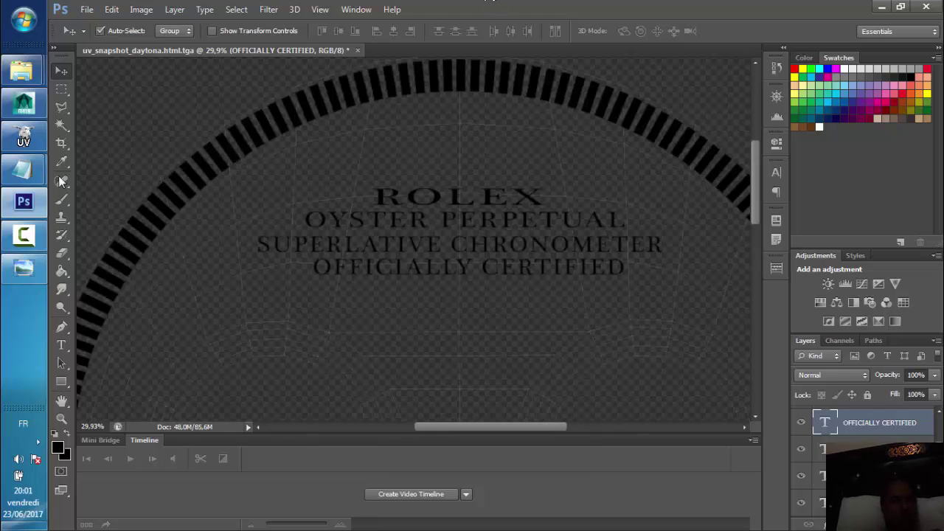
mouse_move(23, 170)
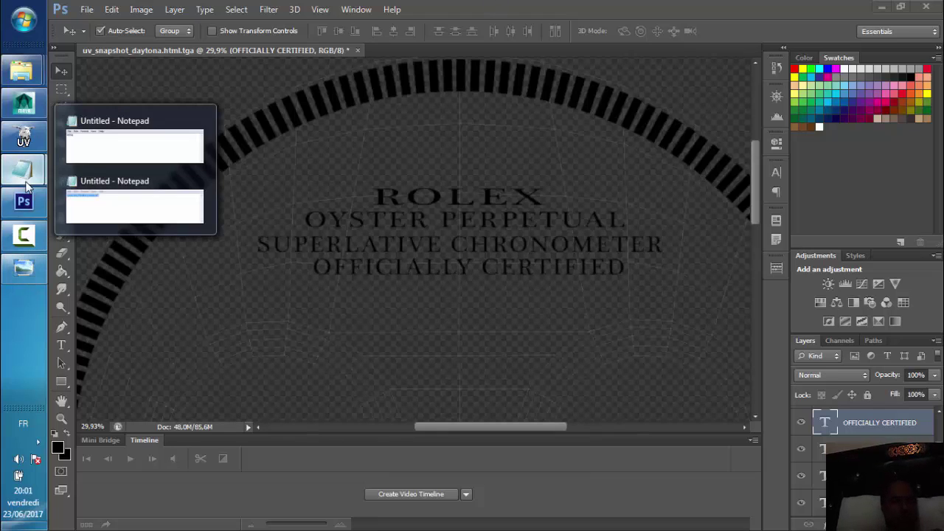
Type COSMOGRAPH in Notepad, select it, and minimise Notepad
left_click(23, 268)
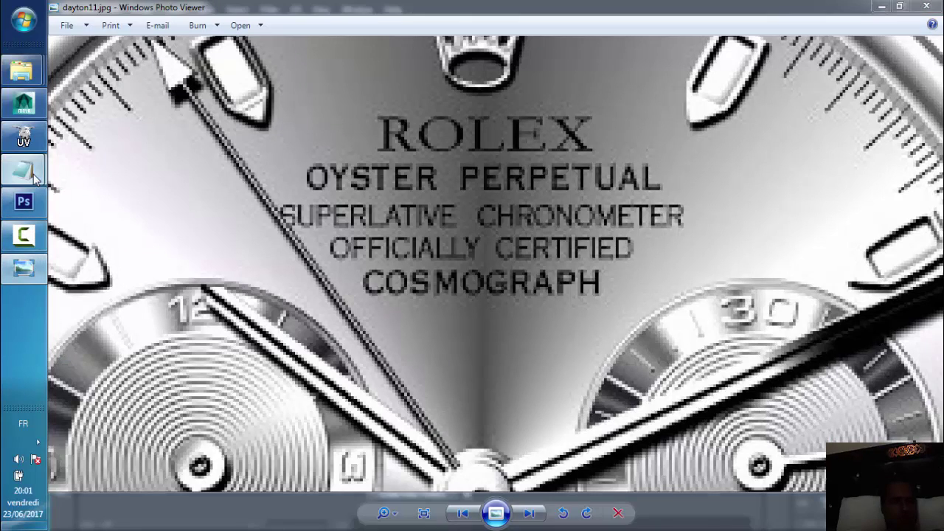
left_click(119, 210)
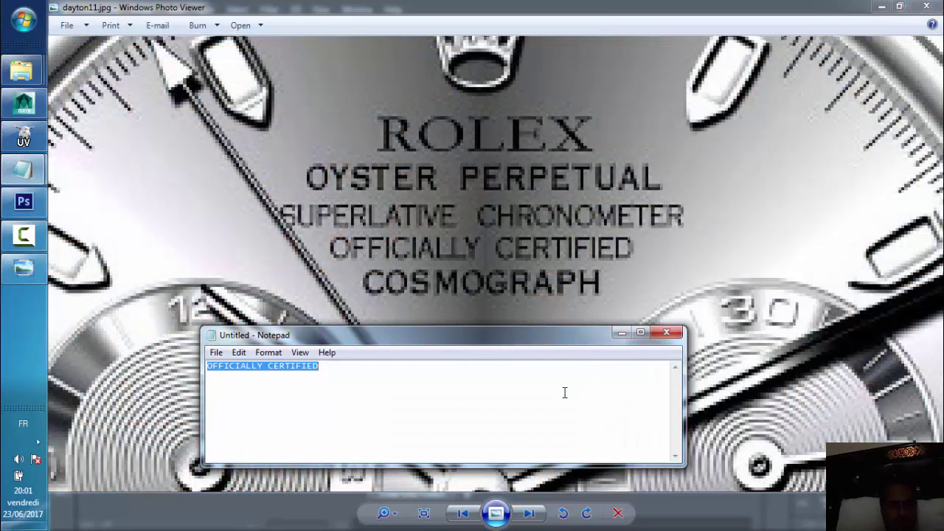
type("COSMOGRAPH")
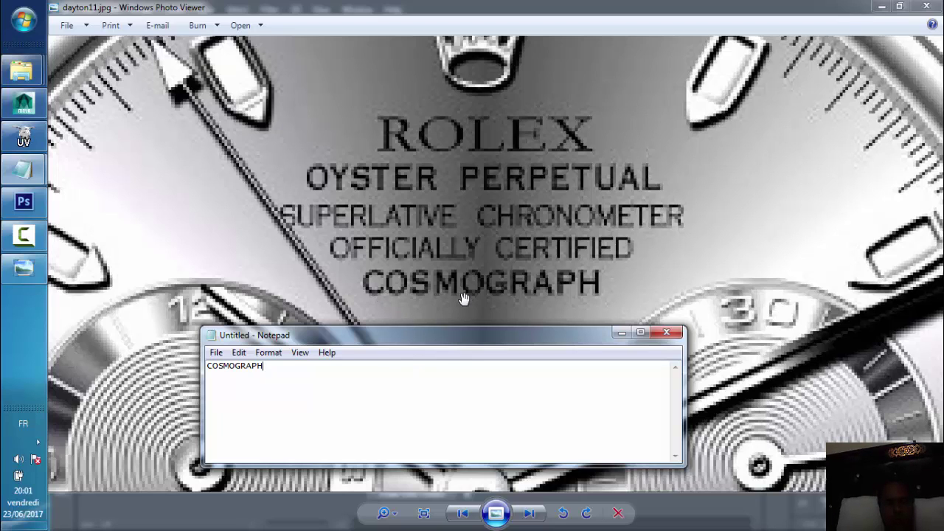
left_click_drag(308, 366, 136, 369)
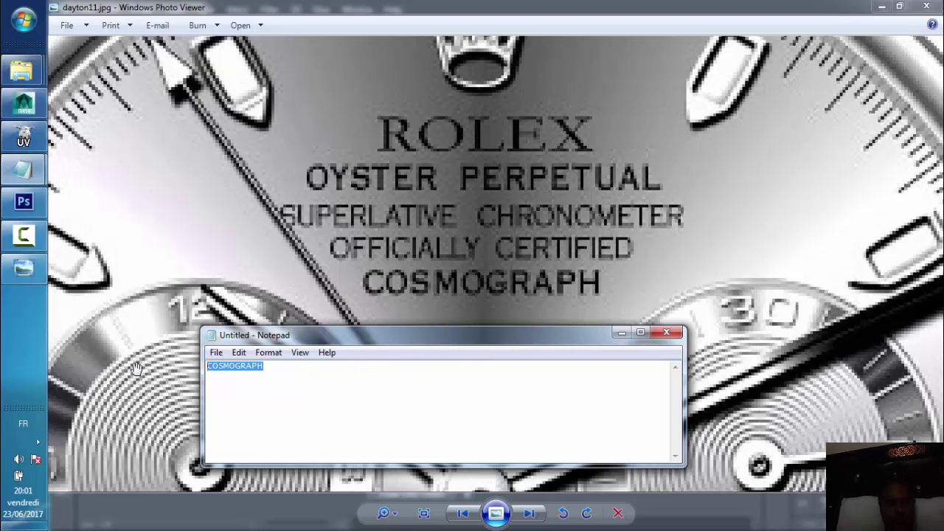
left_click(622, 333)
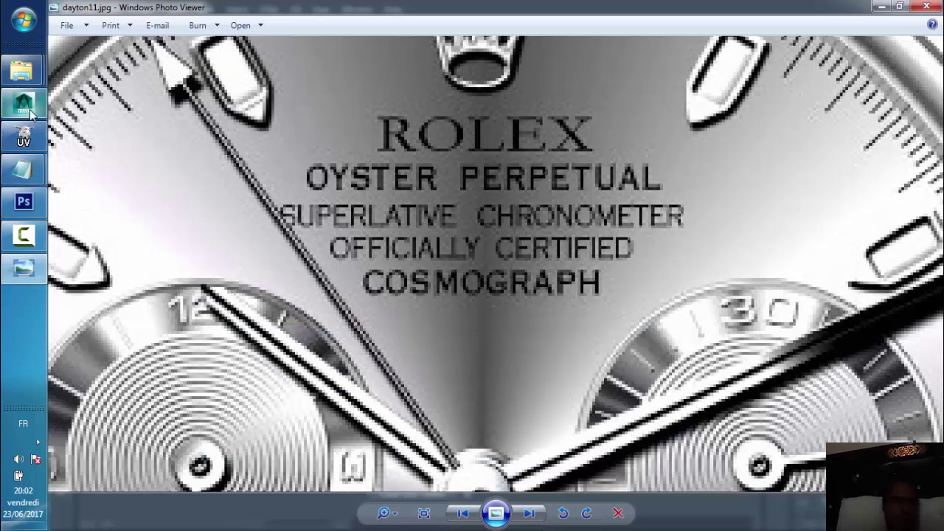
left_click(23, 201)
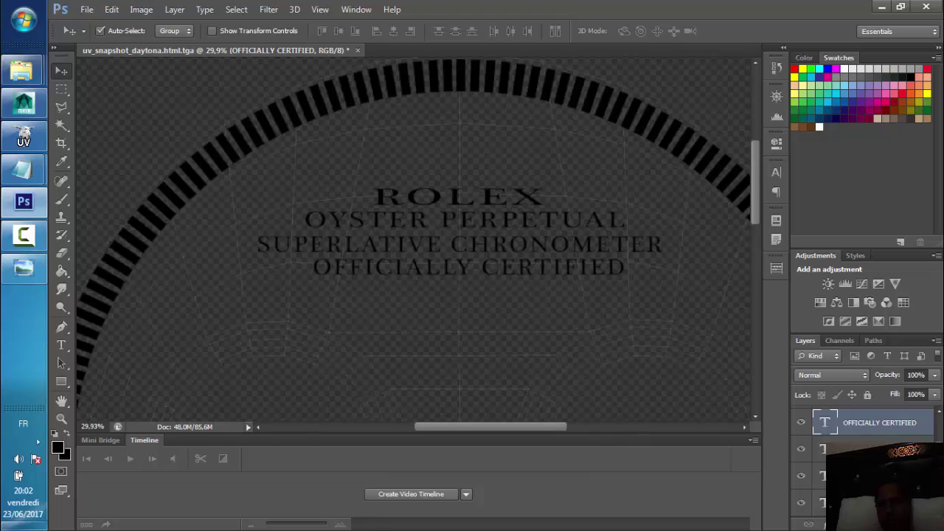
Duplicate the ROLEX text layer below OFFICIALLY CERTIFIED and retype it as COSMOGRAPH, centred
scroll(863, 458, "up", 1)
scroll(863, 457, "down", 2)
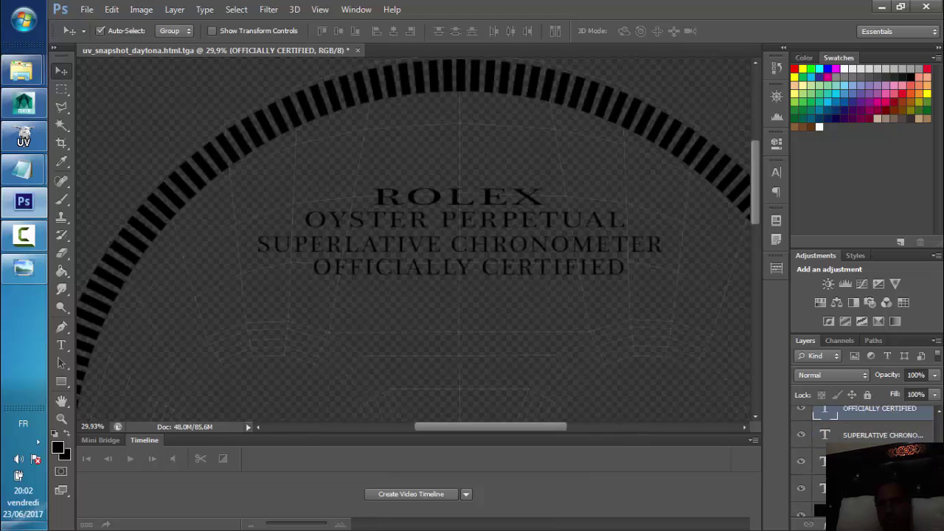
left_click(848, 485)
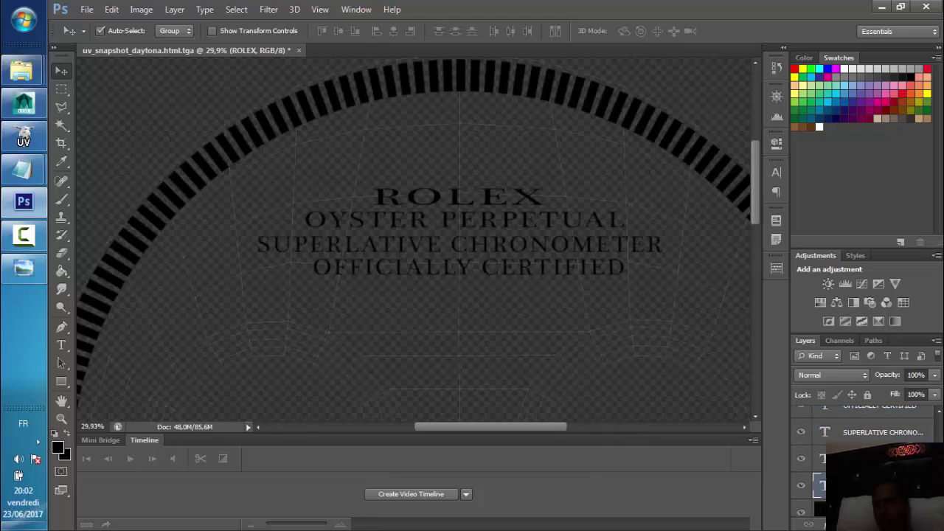
key("ctrl+j")
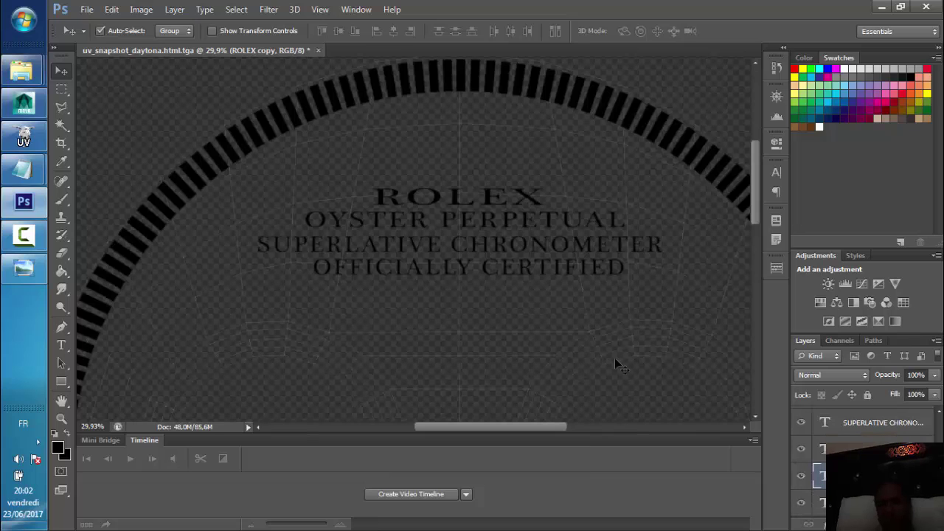
left_click_drag(457, 209, 458, 311)
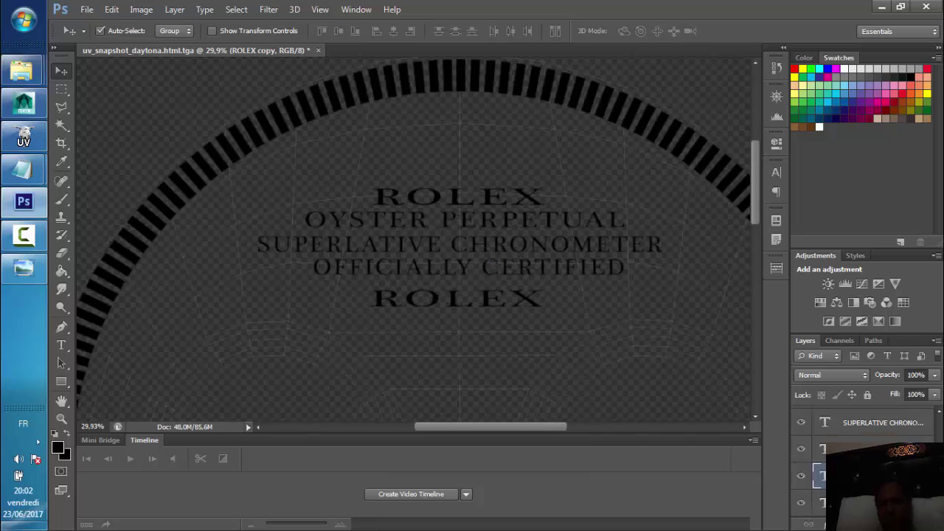
double_click(823, 475)
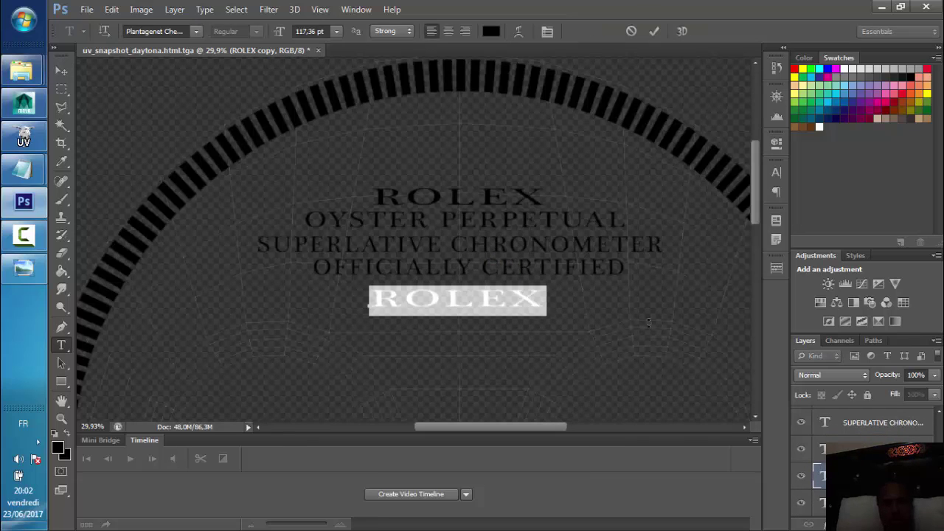
type("COSMOGRAPH")
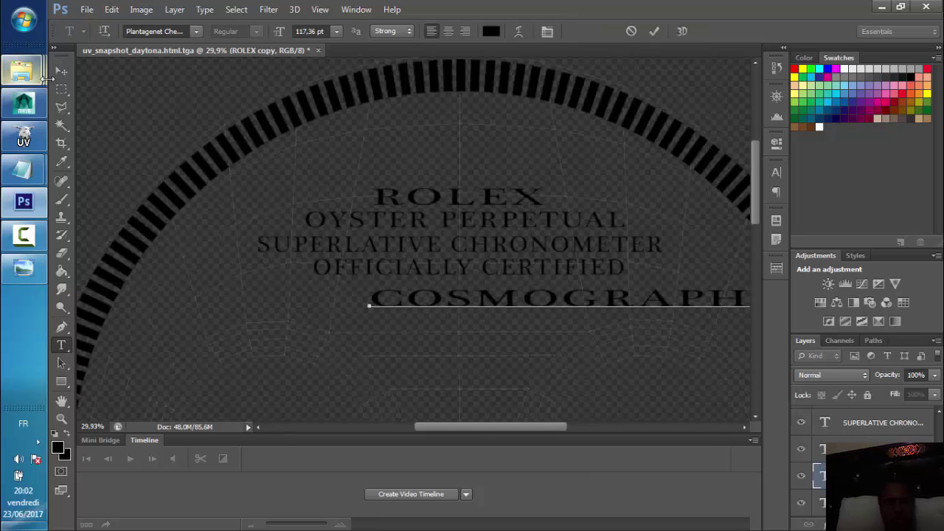
left_click(61, 71)
left_click_drag(596, 306, 517, 299)
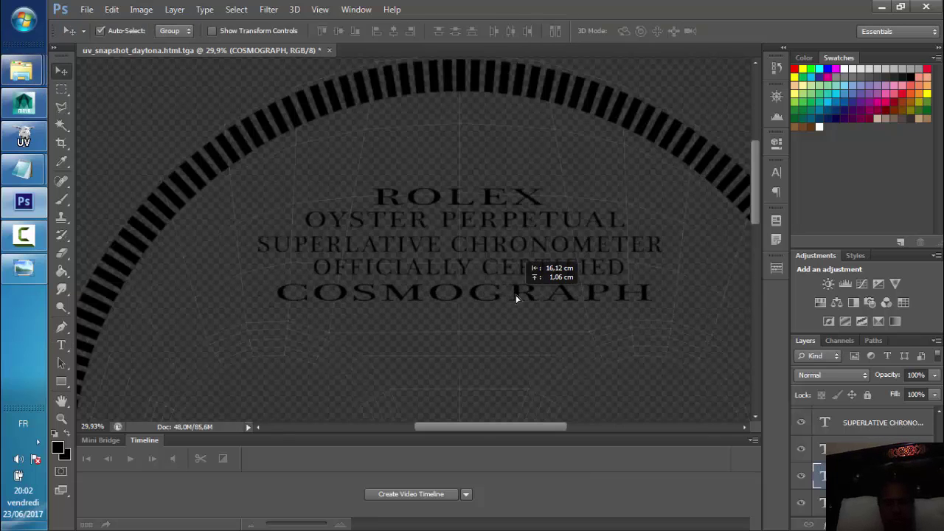
Narrow COSMOGRAPH to 72.96% width with Free Transform, re-centre it and nudge it up
left_click(111, 8)
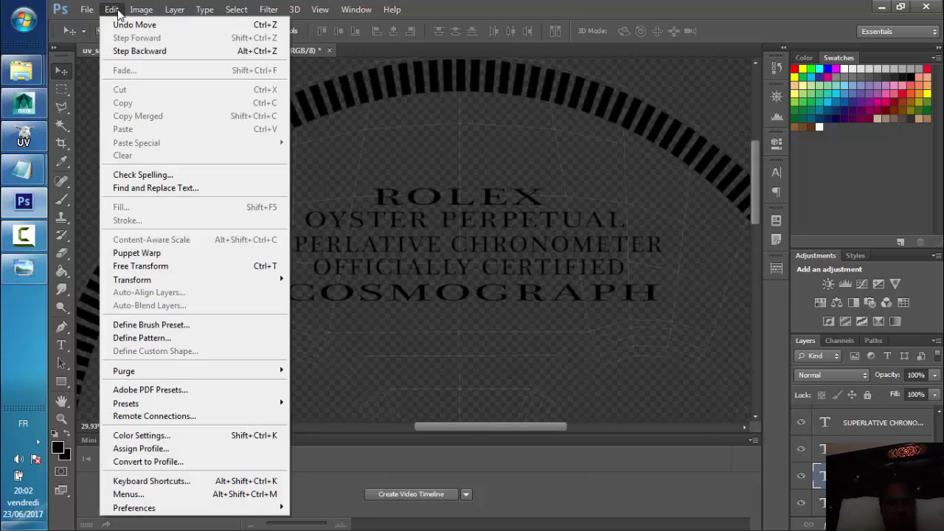
left_click(150, 267)
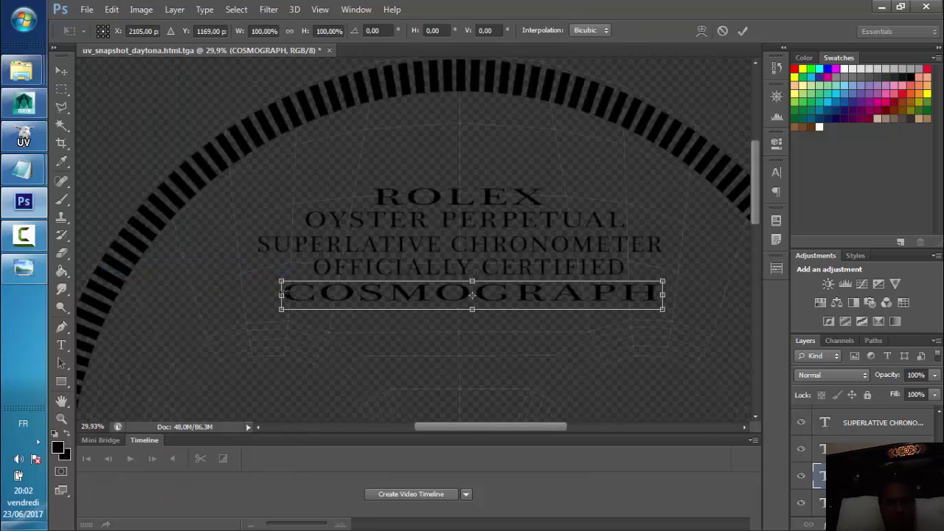
left_click_drag(281, 295, 385, 295)
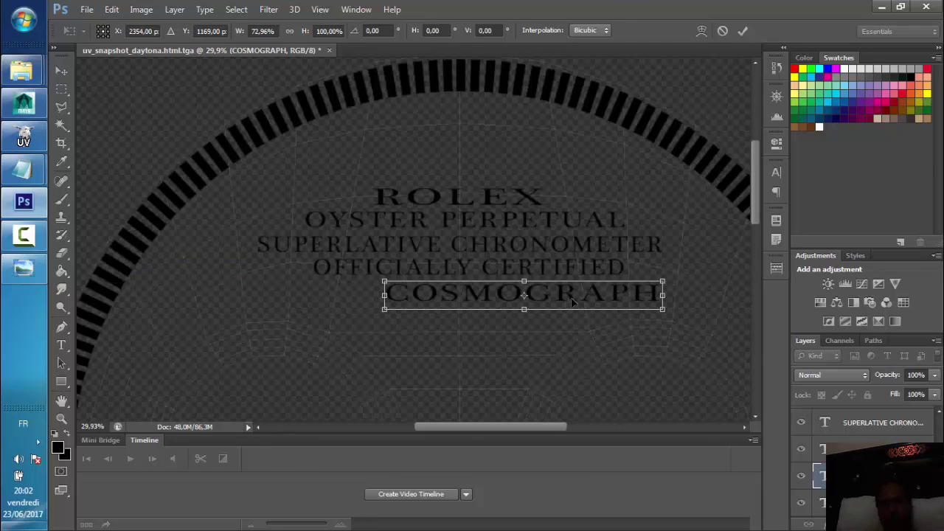
left_click_drag(572, 301, 523, 302)
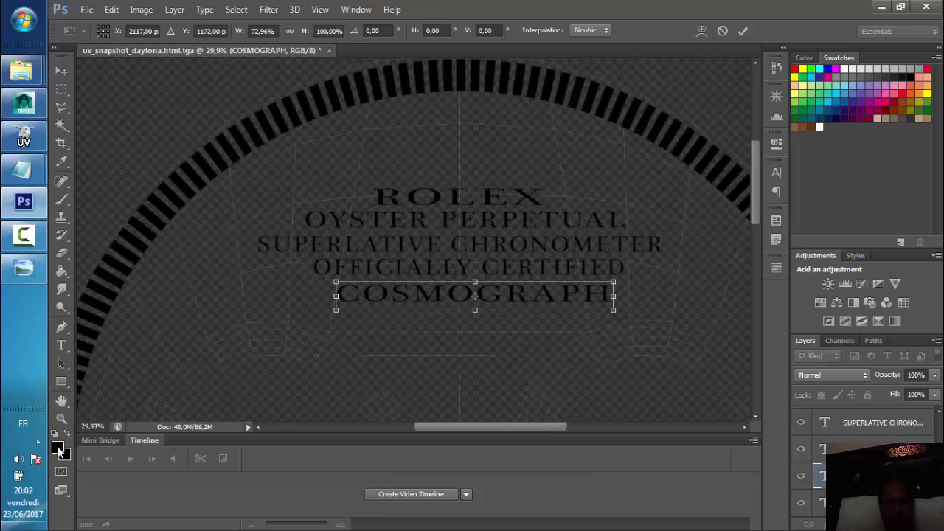
left_click(62, 71)
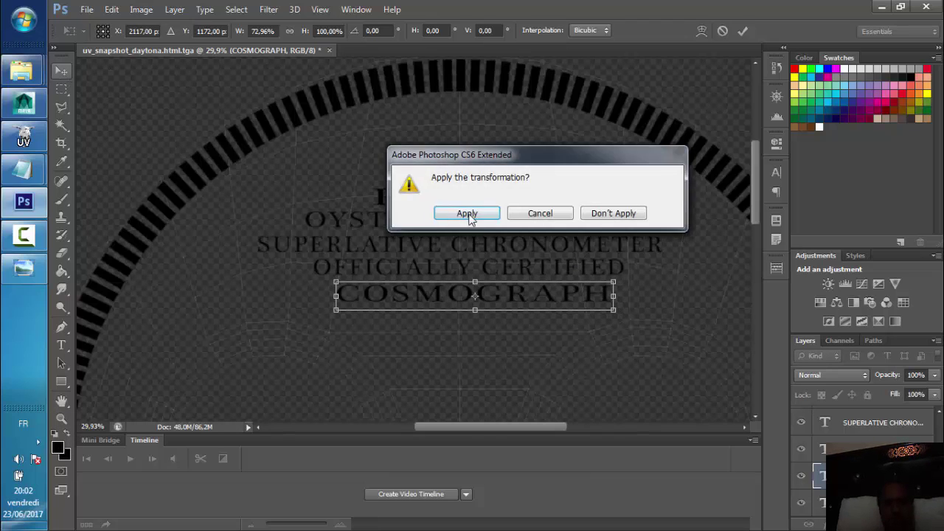
key("Return")
key("Up")
key("Up")
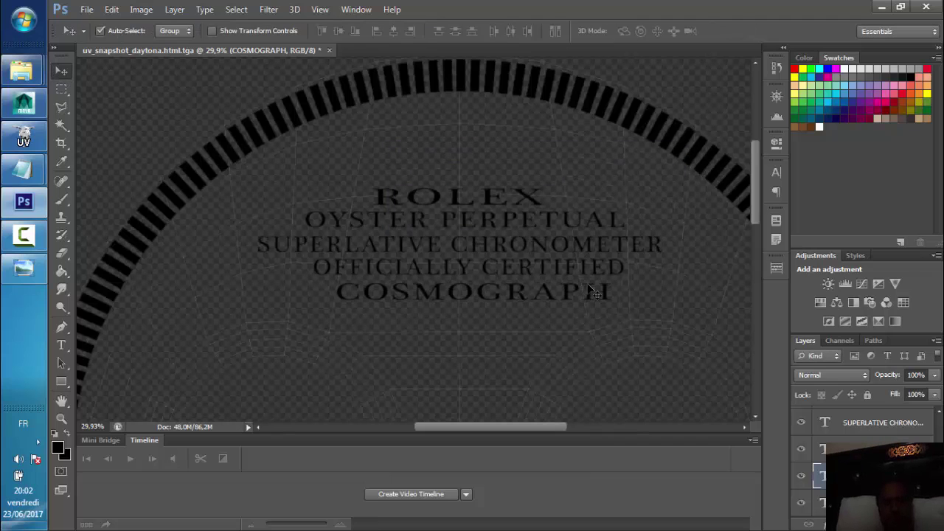
key("Up")
key("Up")
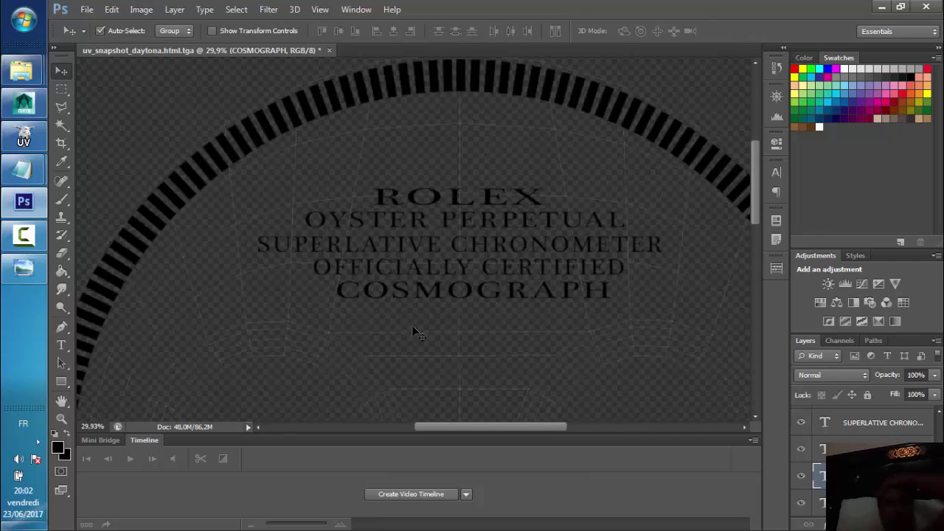
Set the foreground colour to red db0000 and apply it to the COSMOGRAPH text
left_click(57, 447)
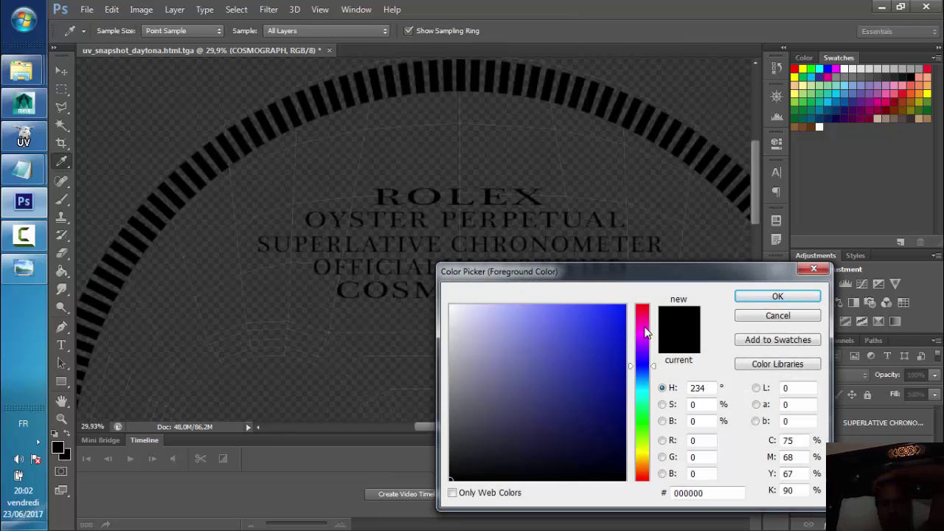
type("223")
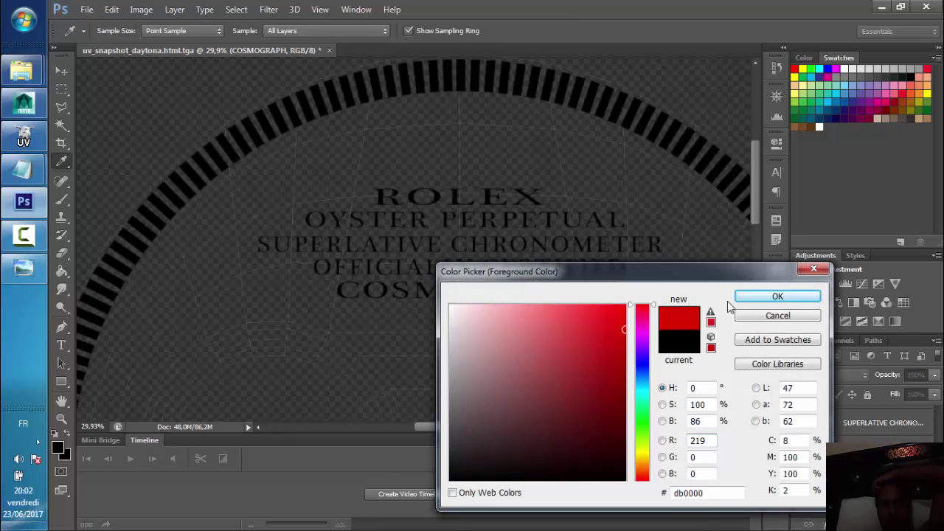
left_click(778, 296)
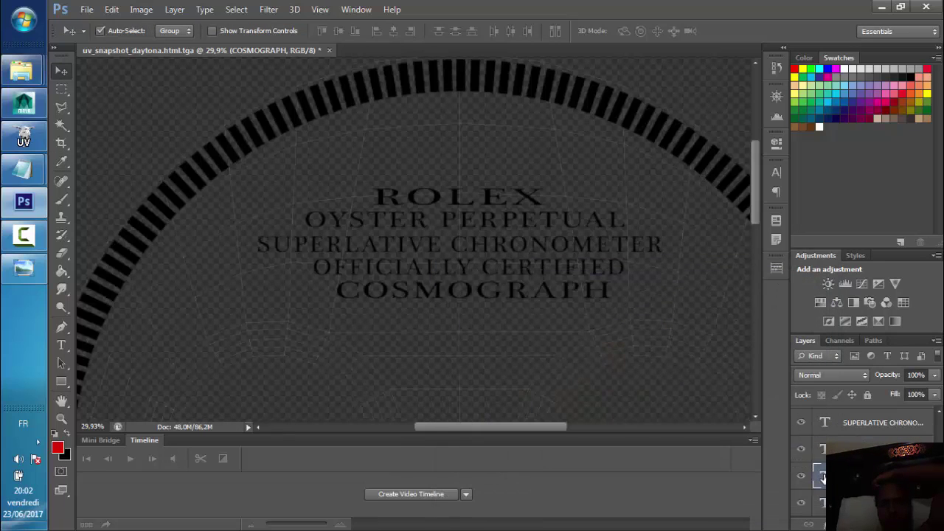
double_click(822, 476)
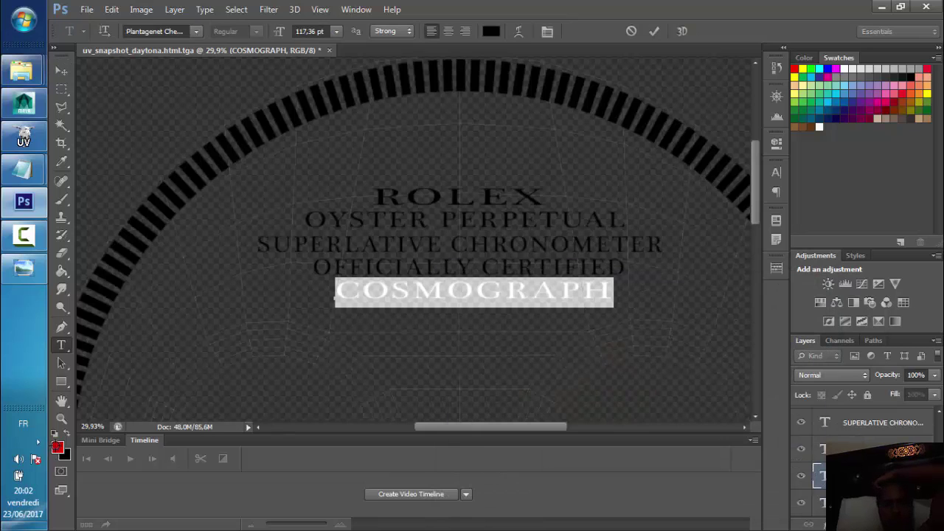
left_click(490, 31)
left_click(777, 296)
left_click(61, 71)
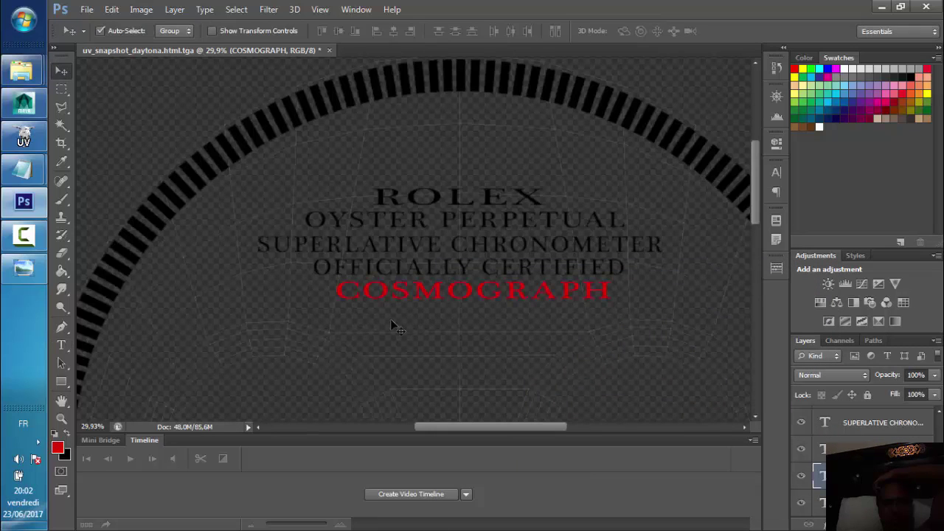
scroll(451, 337, "down", 2)
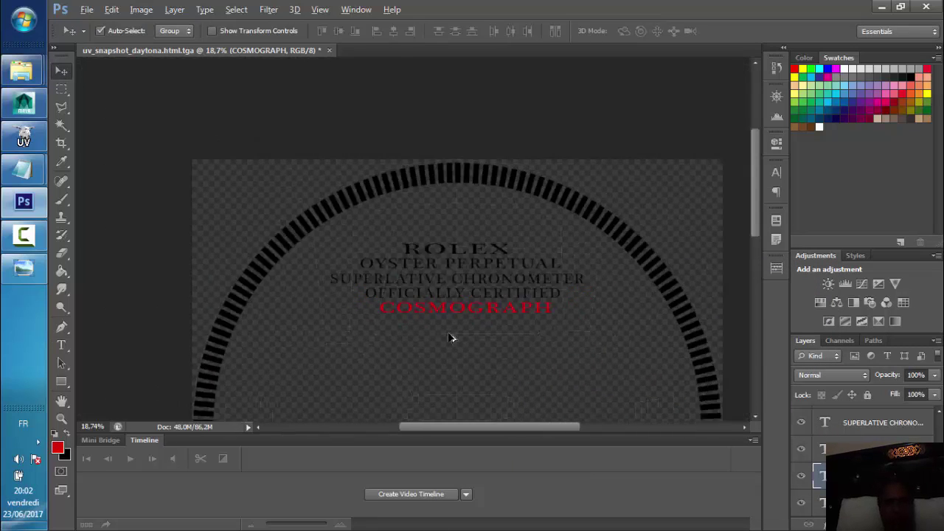
scroll(451, 338, "down", 5)
scroll(452, 336, "down", 2)
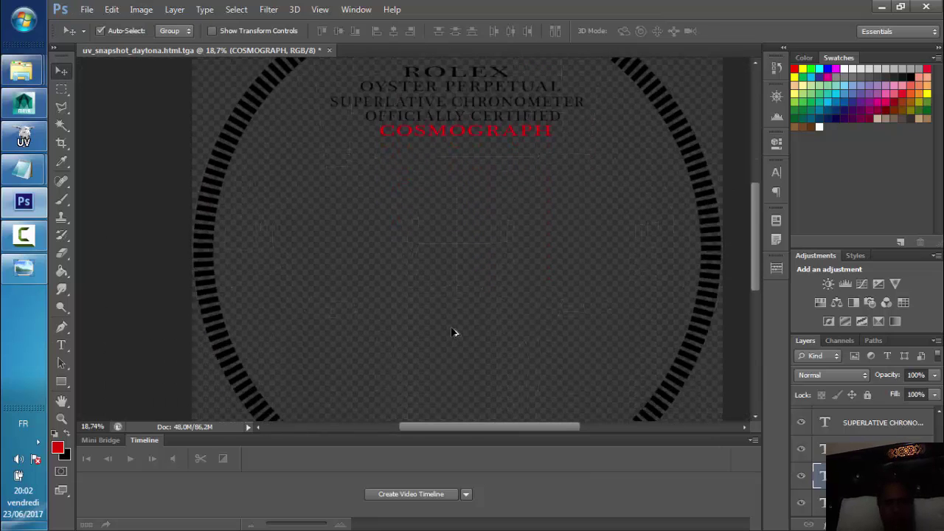
scroll(452, 332, "up", 1)
scroll(451, 332, "up", 1)
scroll(452, 332, "up", 1)
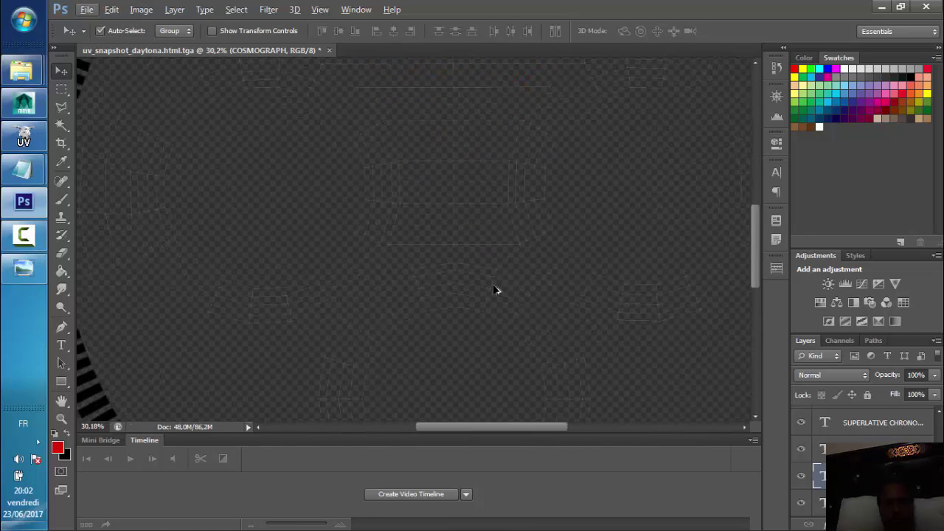
scroll(492, 293, "down", 1)
scroll(491, 293, "down", 1)
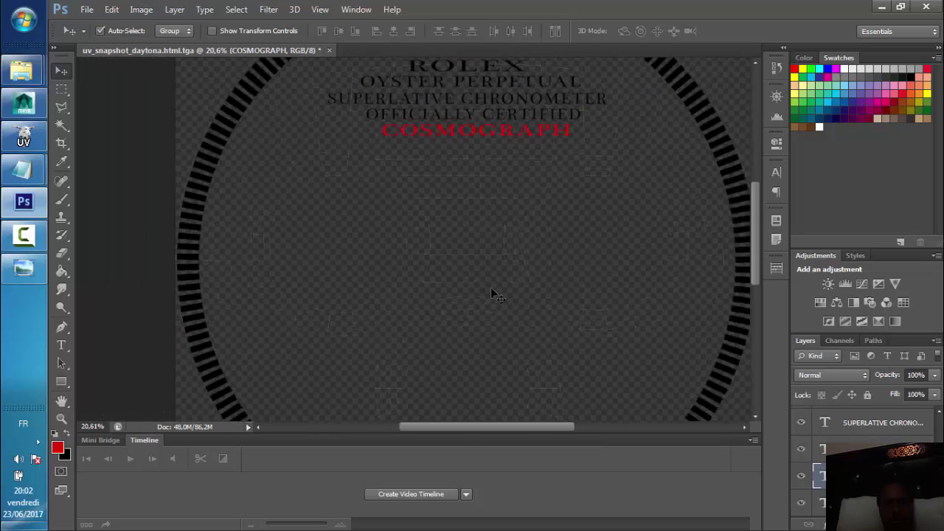
scroll(490, 294, "down", 1)
scroll(492, 293, "down", 1)
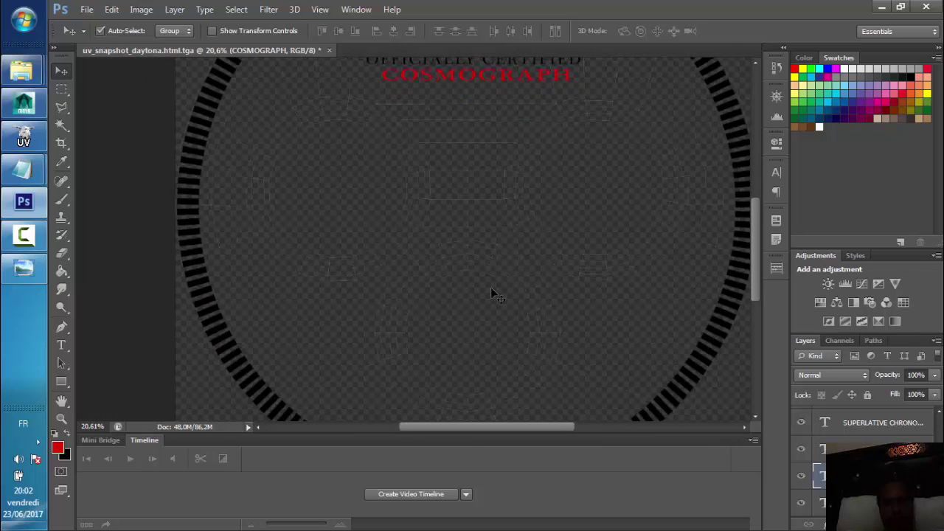
scroll(491, 293, "up", 2)
scroll(490, 293, "up", 1)
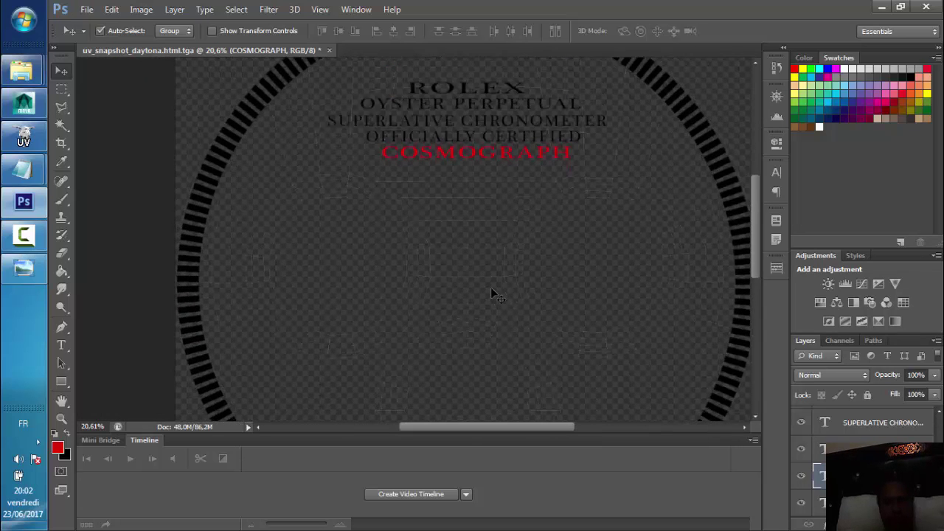
scroll(490, 292, "down", 1)
key("super+d")
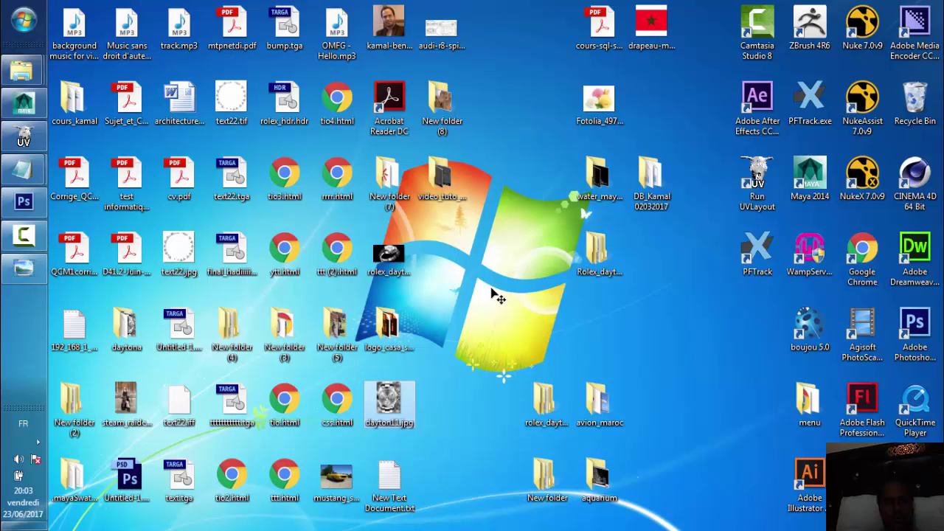
key("super+d")
scroll(465, 269, "up", 1)
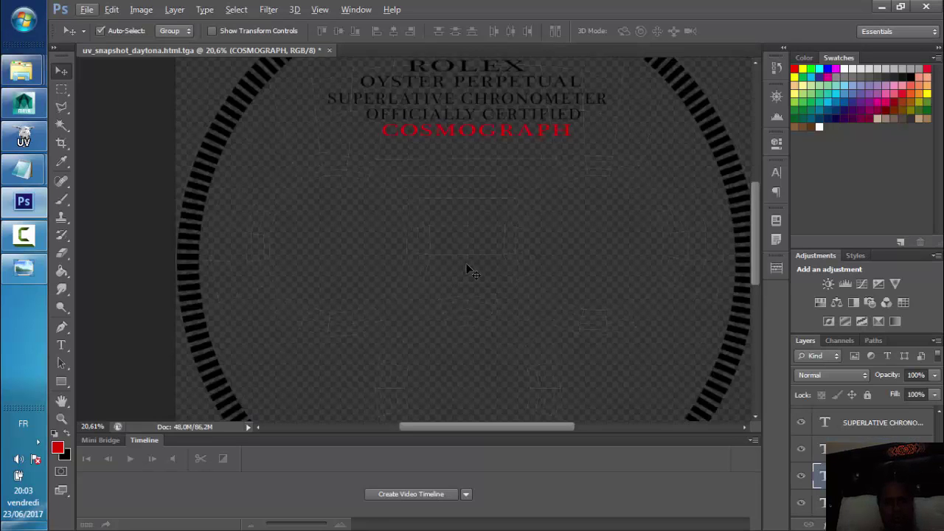
scroll(466, 267, "up", 2)
scroll(469, 267, "up", 2)
scroll(472, 265, "up", 1)
scroll(473, 266, "up", 1)
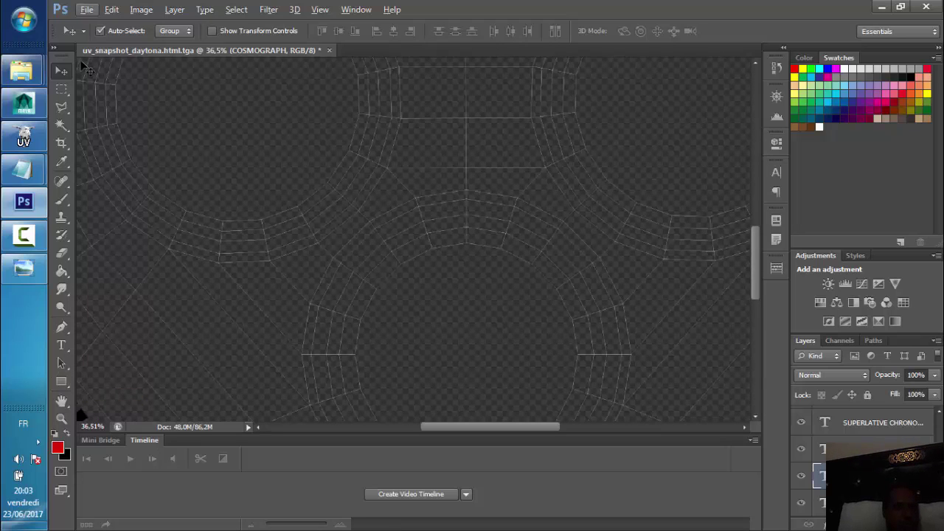
Create a red 100 px ellipse and move it toward the dial centre
left_click(62, 89)
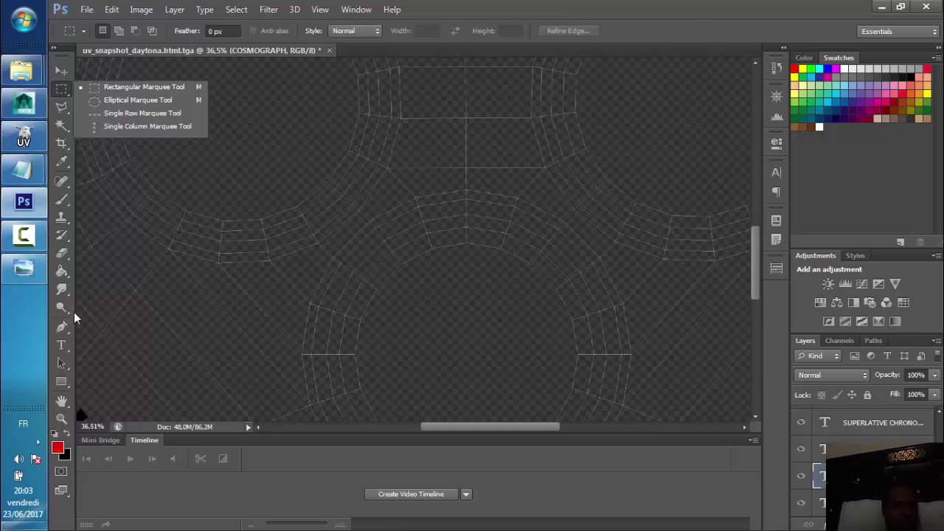
left_click(62, 382)
left_click(118, 405)
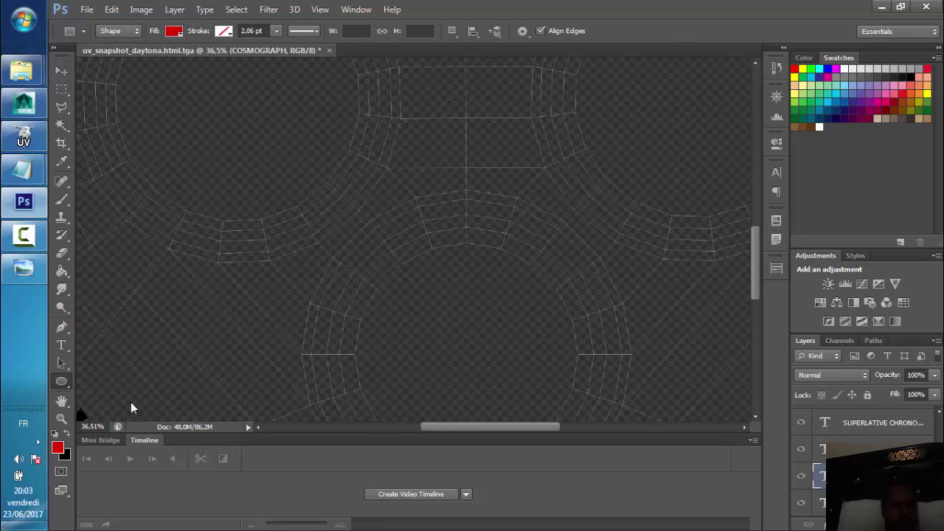
scroll(496, 320, "down", 1)
left_click(470, 318)
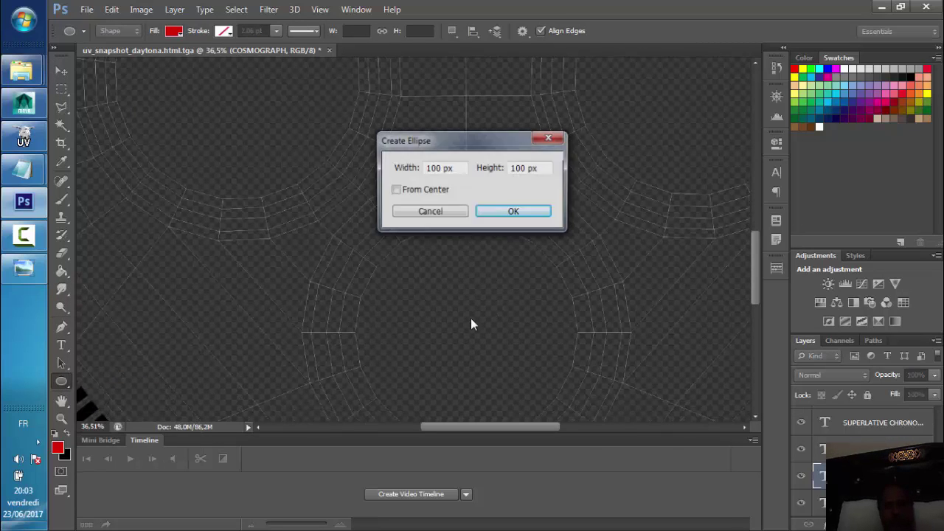
left_click(506, 211)
left_click(62, 71)
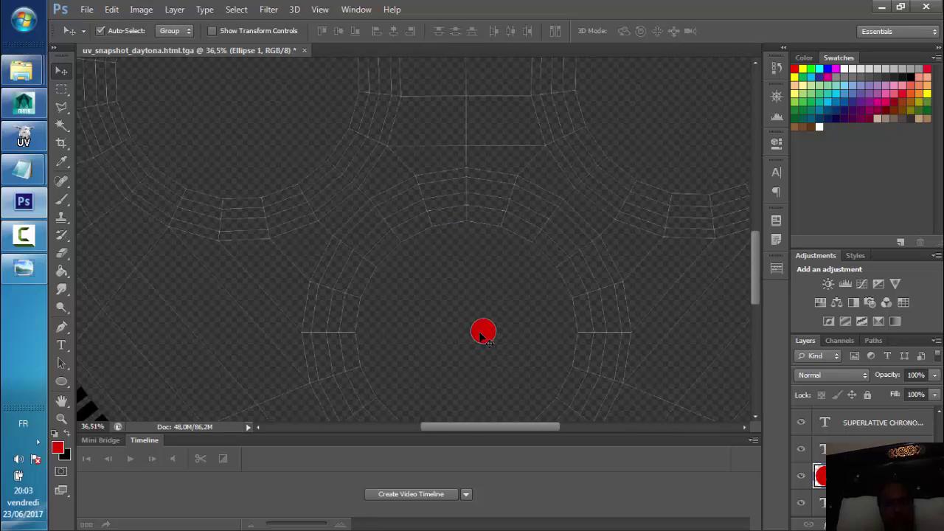
left_click_drag(480, 336, 439, 287)
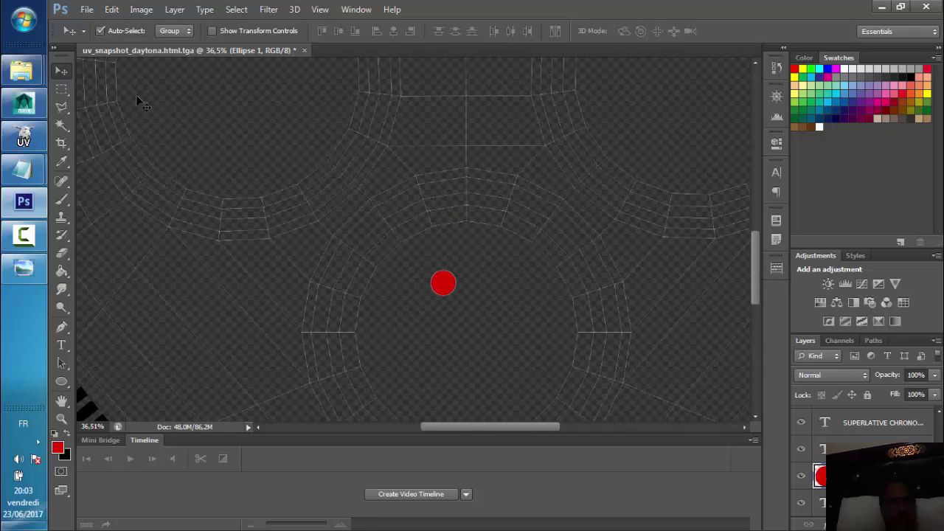
Free Transform the ellipse path, scaling it into a large circle on the dial centre
left_click(112, 12)
left_click(192, 265)
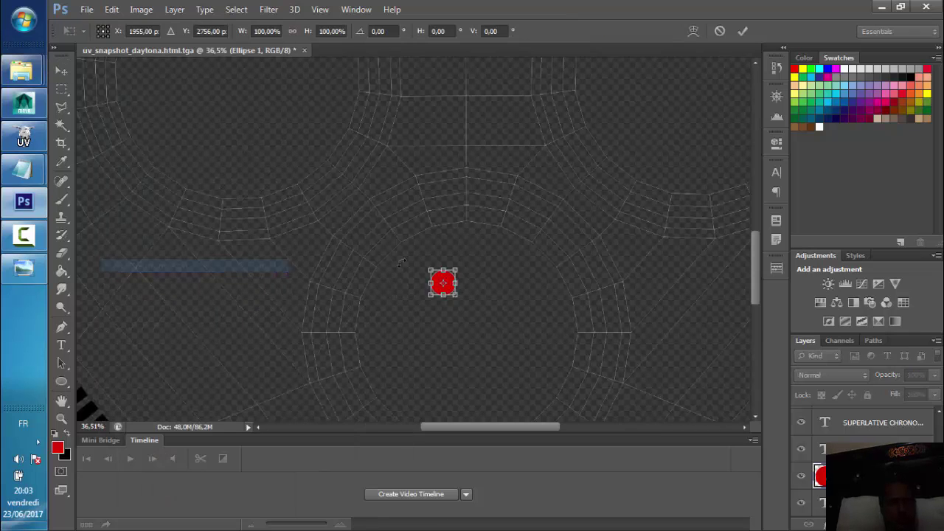
scroll(400, 262, "down", 1)
left_click_drag(458, 268, 602, 428)
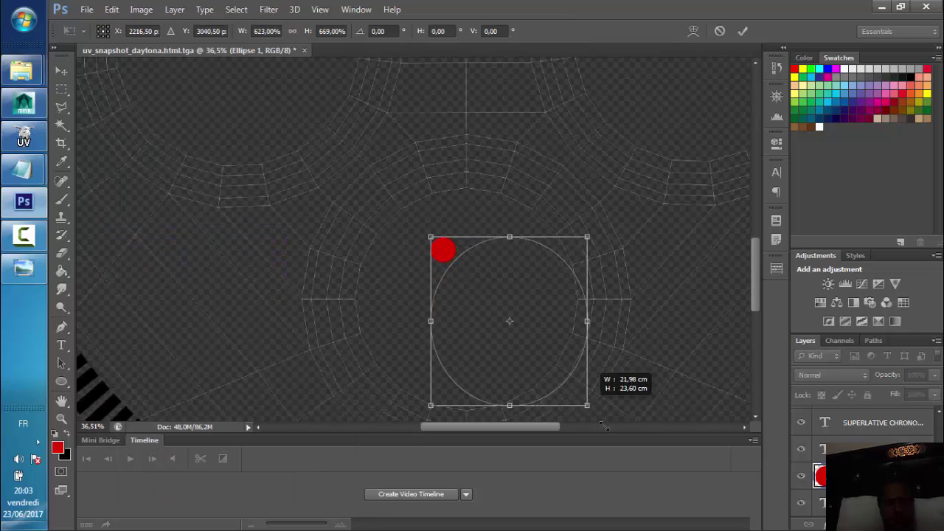
left_click_drag(532, 306, 449, 228)
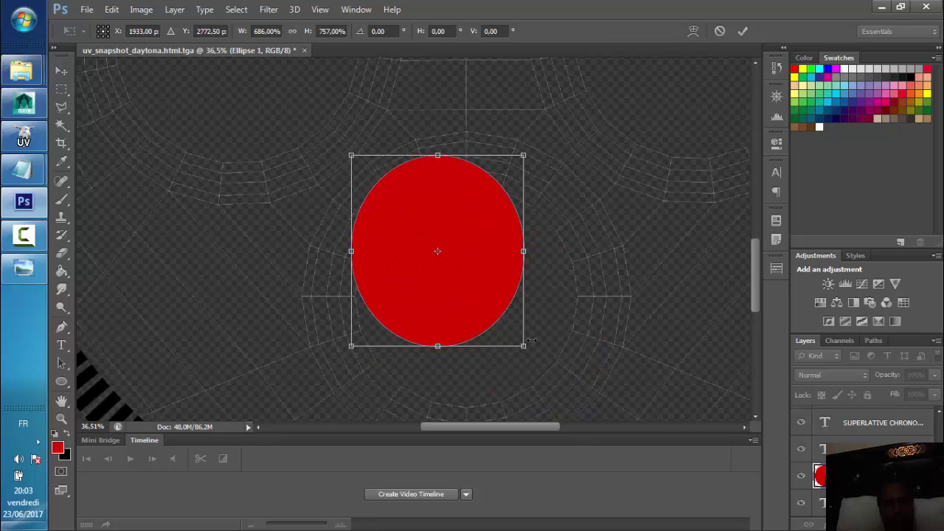
mouse_move(522, 344)
left_mouse_down()
mouse_move(611, 387)
mouse_move(613, 413)
left_mouse_up()
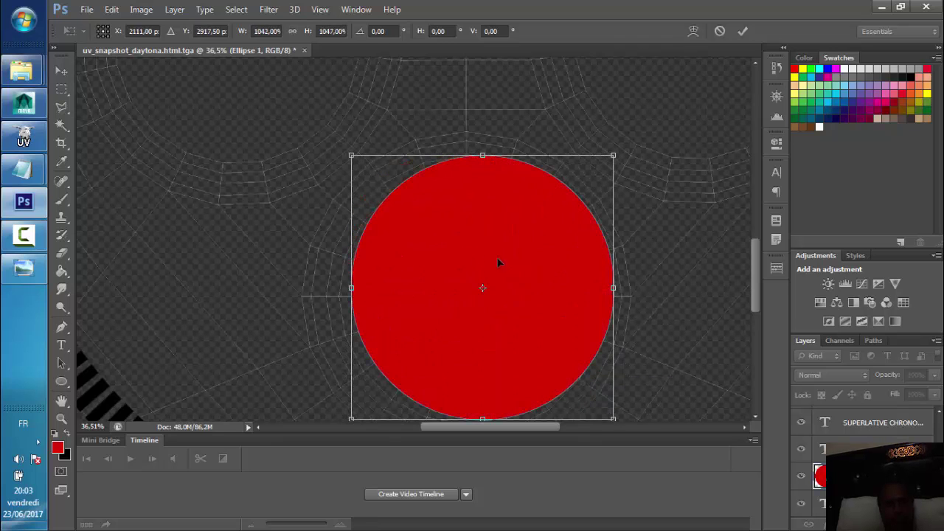
left_click_drag(500, 263, 472, 246)
Fine-tune the circle to 1201% by 1225% so it covers the dial ring
left_click_drag(585, 399, 589, 409)
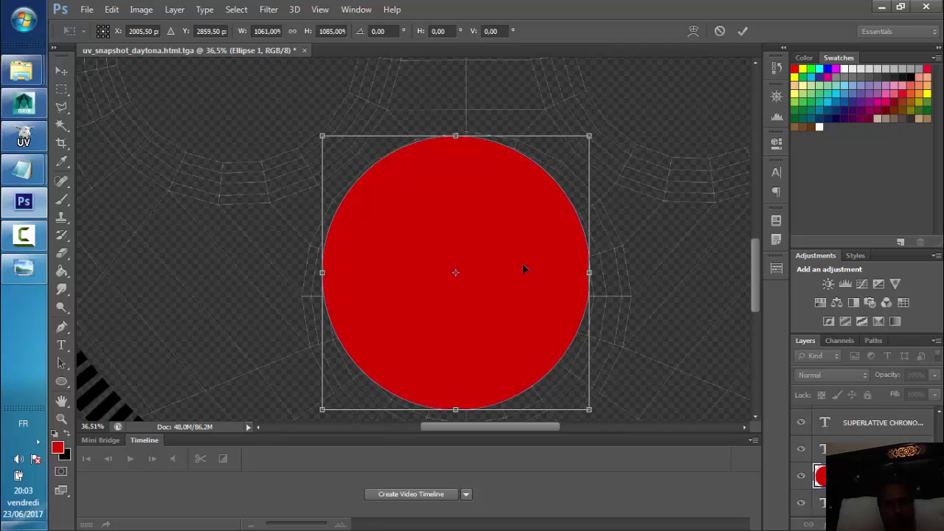
mouse_move(523, 263)
left_mouse_down()
mouse_move(537, 264)
mouse_move(532, 257)
left_mouse_up()
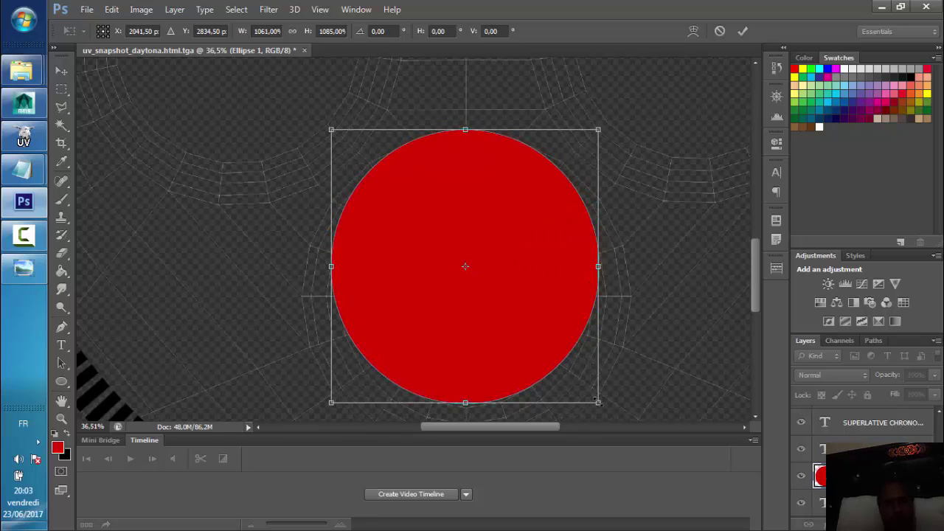
left_click_drag(598, 402, 617, 439)
left_click_drag(545, 313, 525, 307)
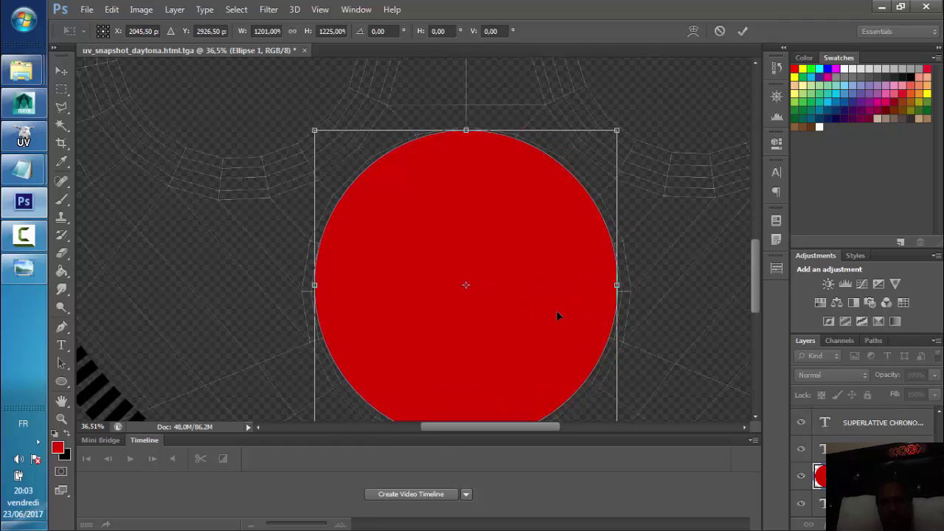
key("Up")
key("Up")
key("Up")
key("Up")
key("Up")
key("Up")
key("Up")
key("Up")
key("Up")
key("Up")
key("Up")
key("Up")
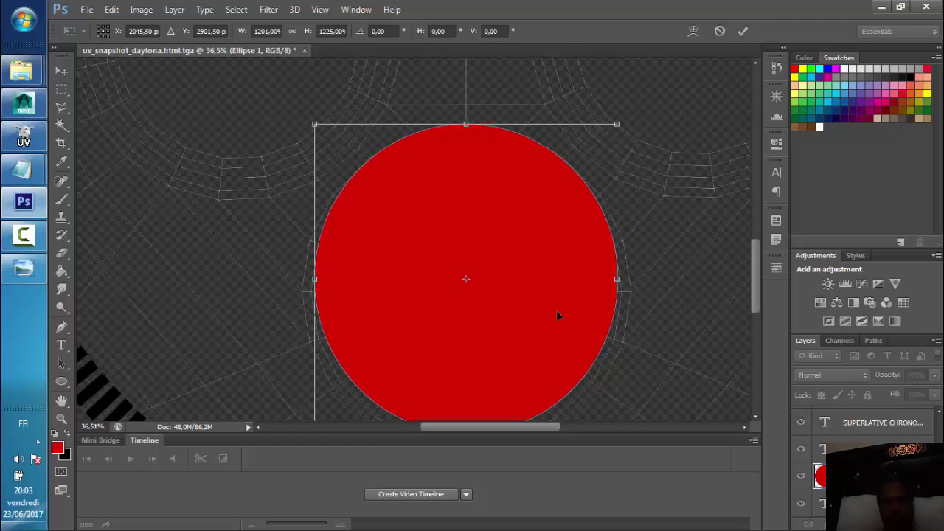
key("Up")
key("Up")
key("Up")
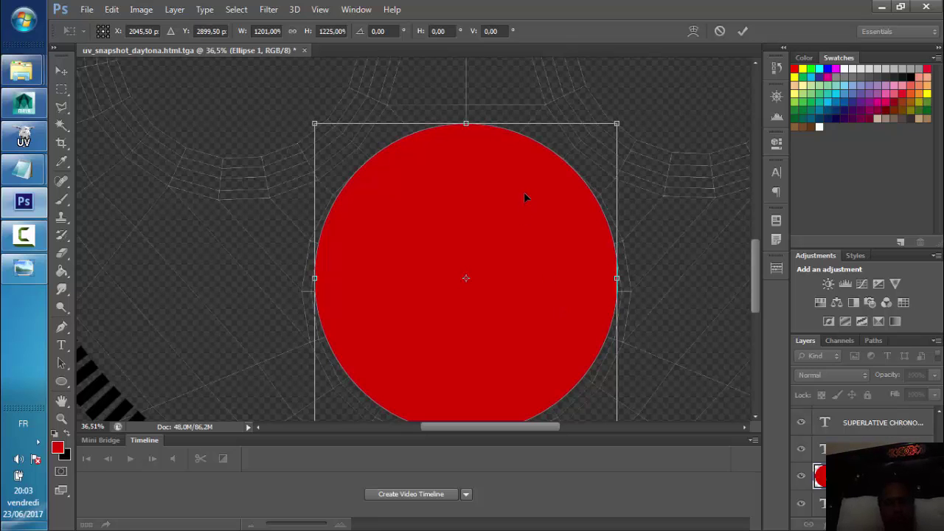
left_click(62, 71)
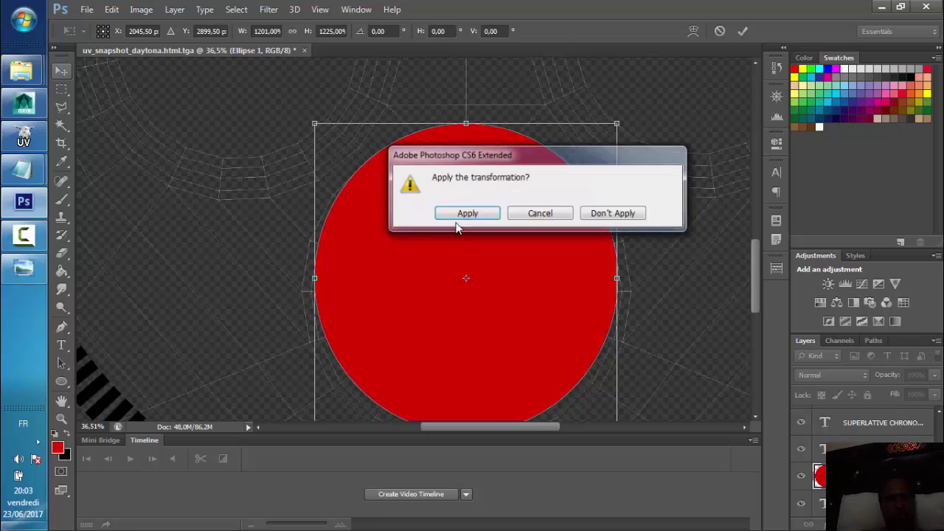
Apply the circle's size change, then place and cancel a text cursor at its top
left_click(487, 215)
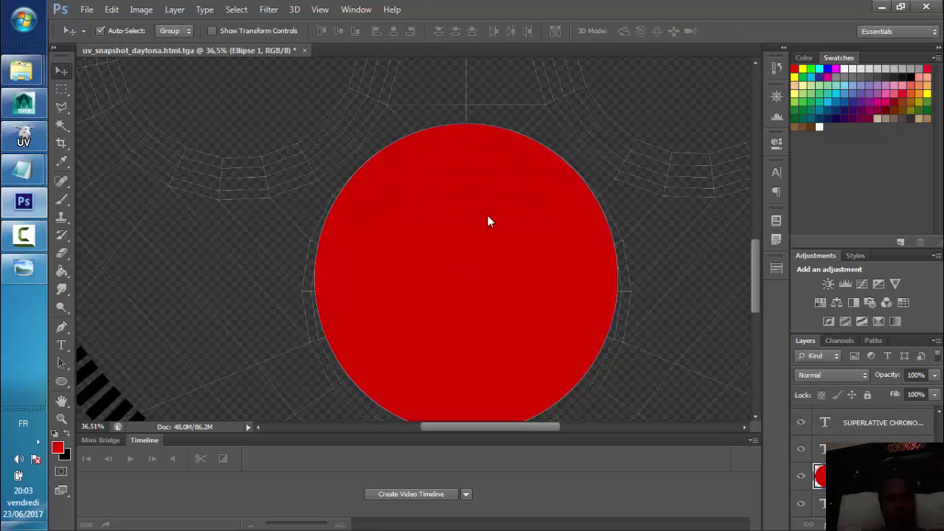
left_click(62, 344)
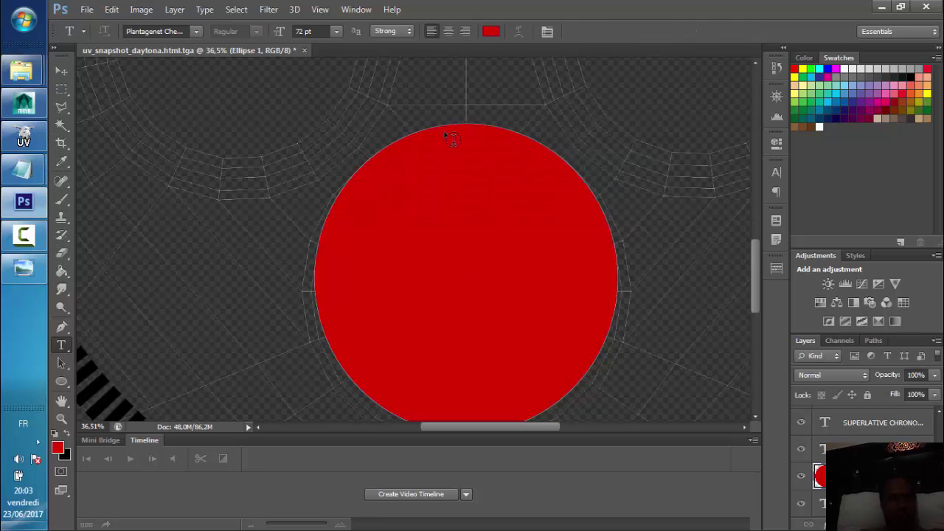
left_click(405, 132)
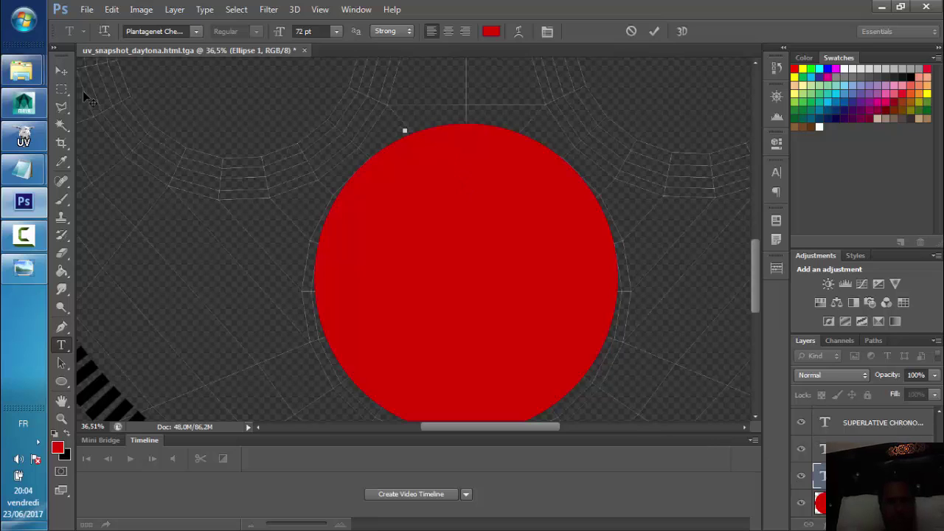
left_click(61, 71)
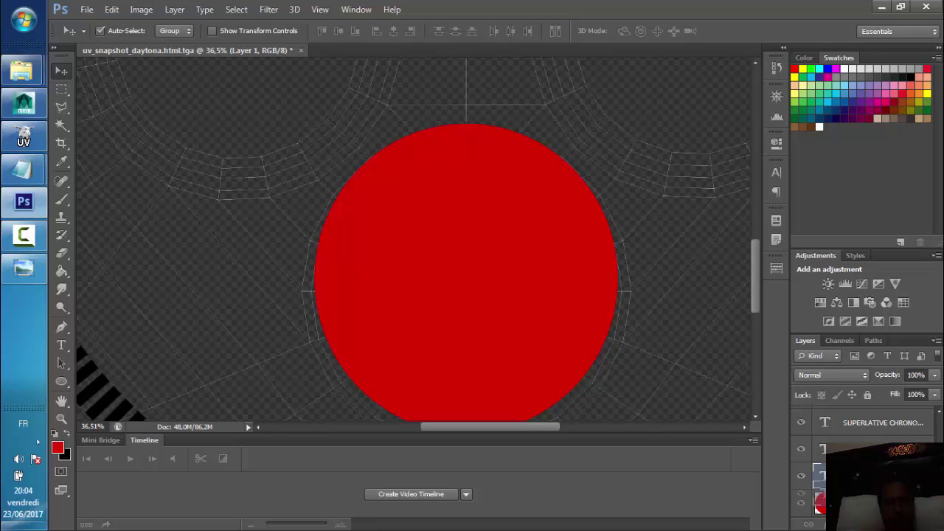
Drag the Ellipse 1 layer up the Layers panel and select it
left_click_drag(820, 503, 823, 419)
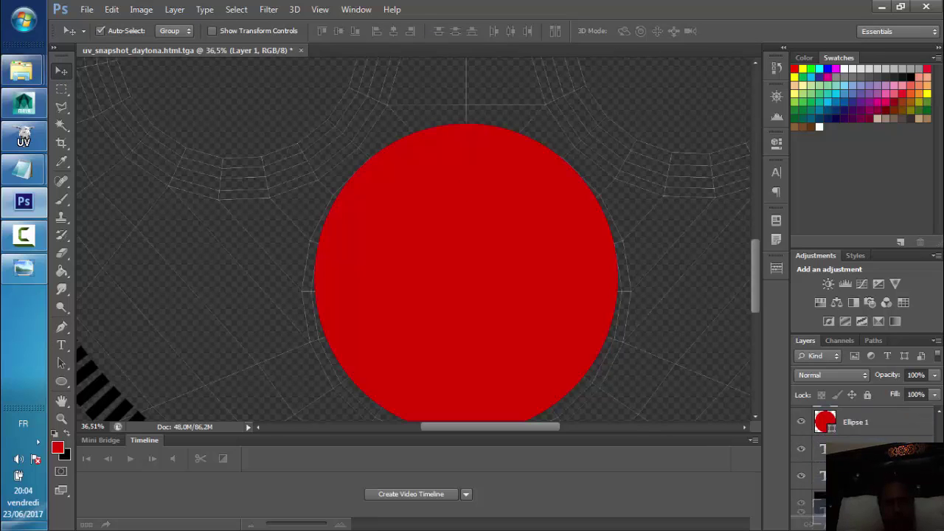
left_click(856, 422)
scroll(863, 443, "up", 2)
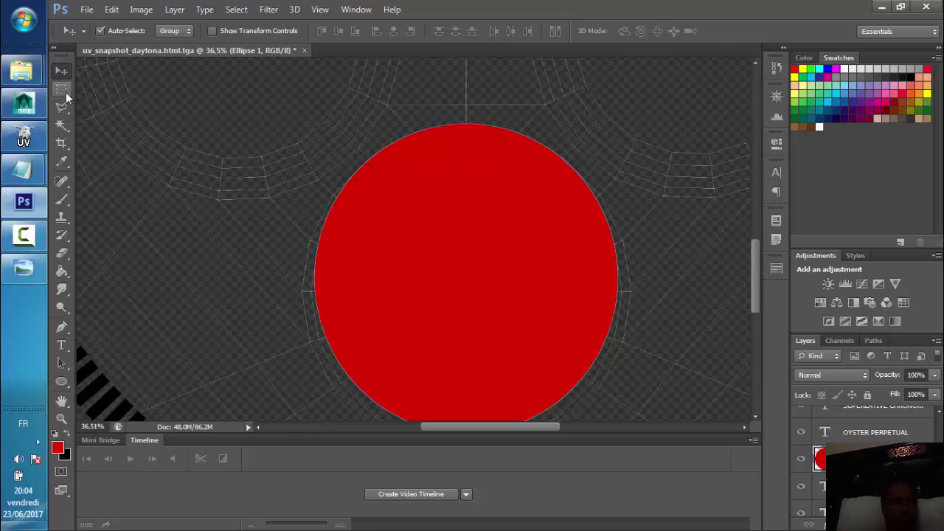
Add ROLEX type at 72 pt along the red circle's top edge and commit it
left_click(63, 344)
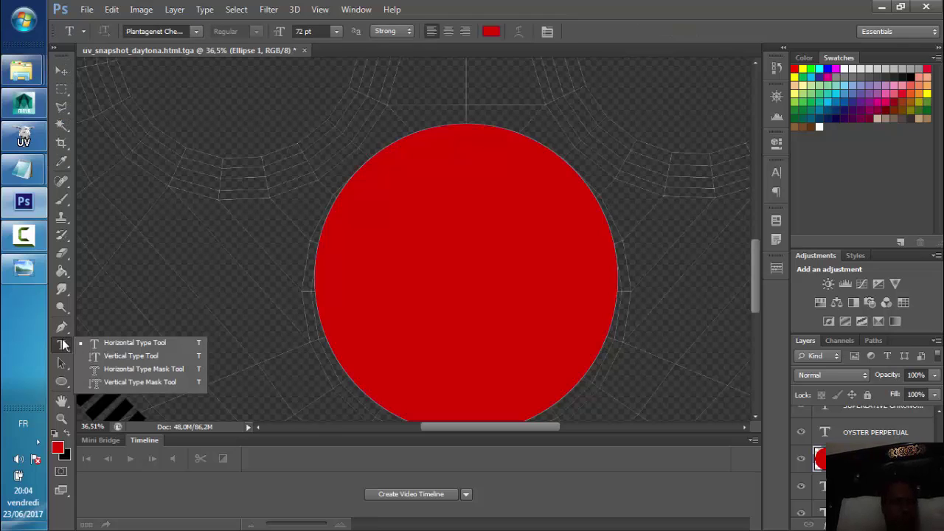
left_click(118, 345)
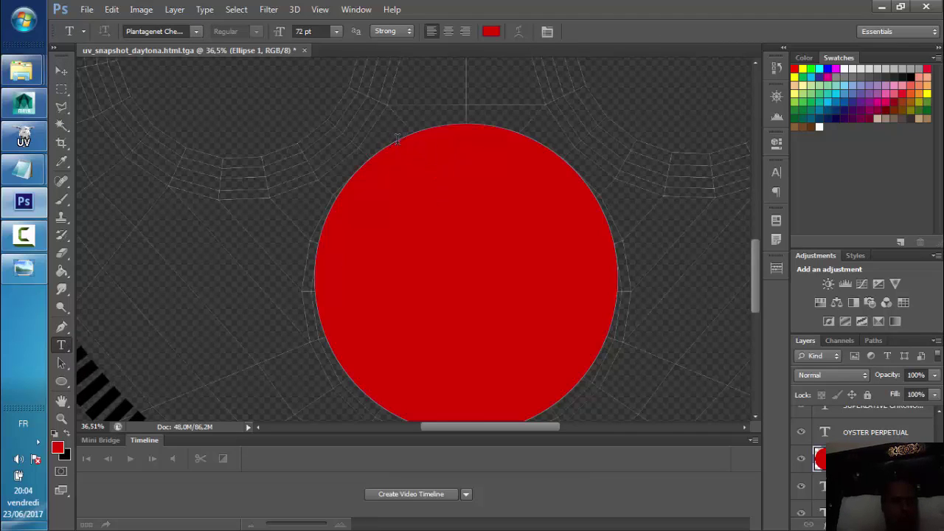
left_click(396, 139)
type("ROLEX")
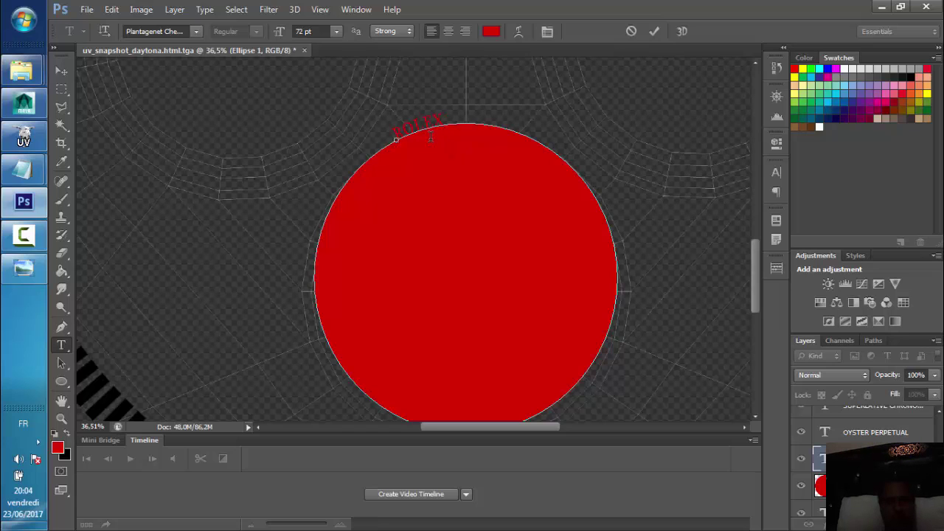
double_click(428, 128)
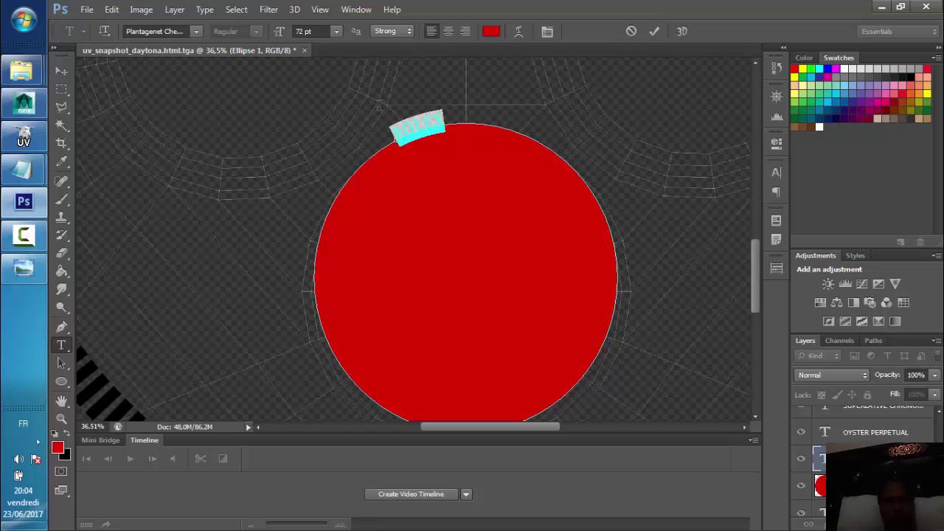
left_click(336, 31)
left_click(336, 31)
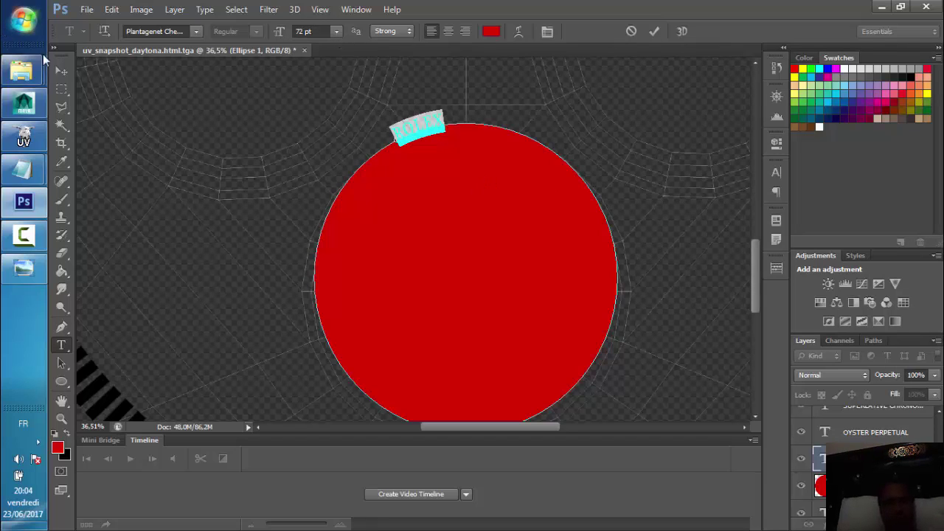
left_click(59, 71)
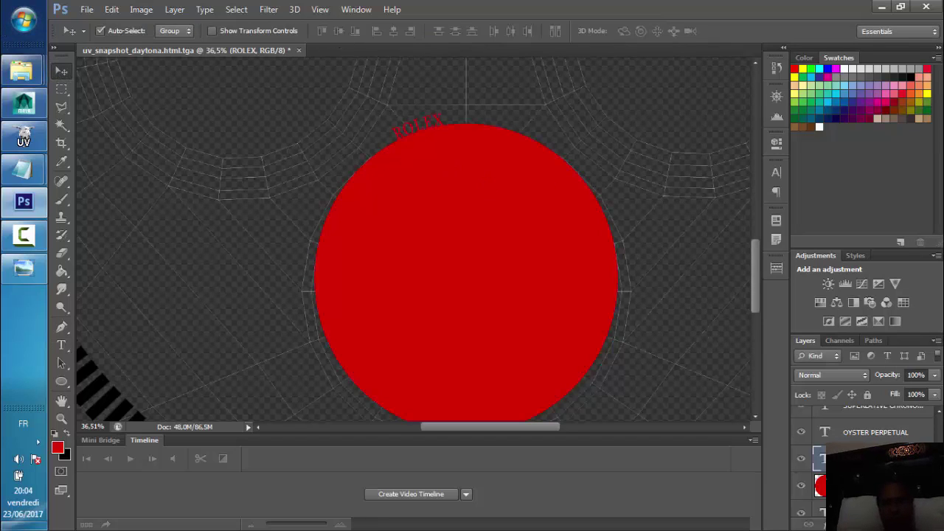
Rotate the red circle's path slightly clockwise with Free Transform Path and apply
left_click(112, 11)
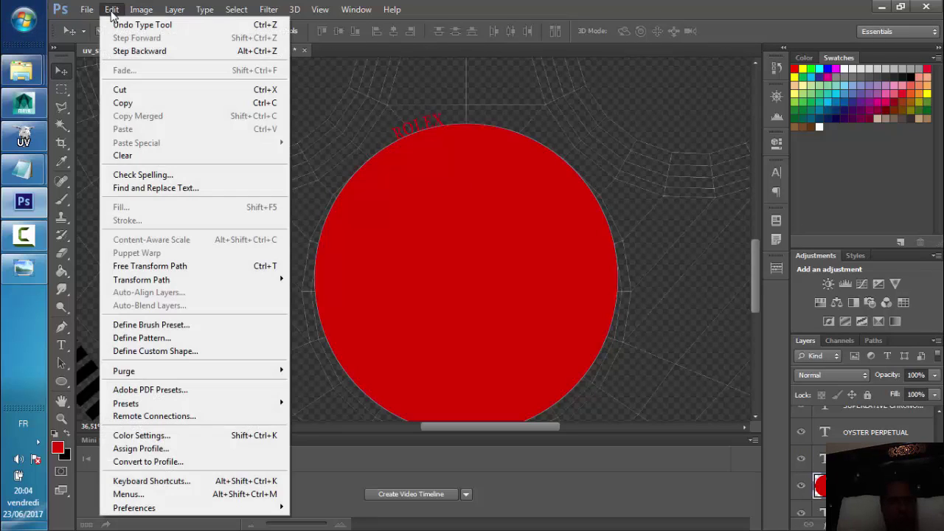
left_click(184, 266)
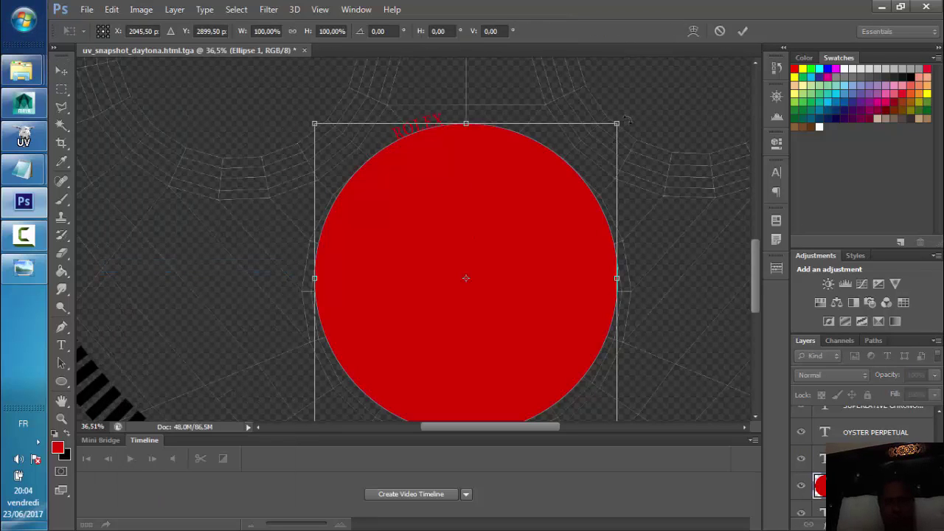
left_click_drag(627, 112, 653, 144)
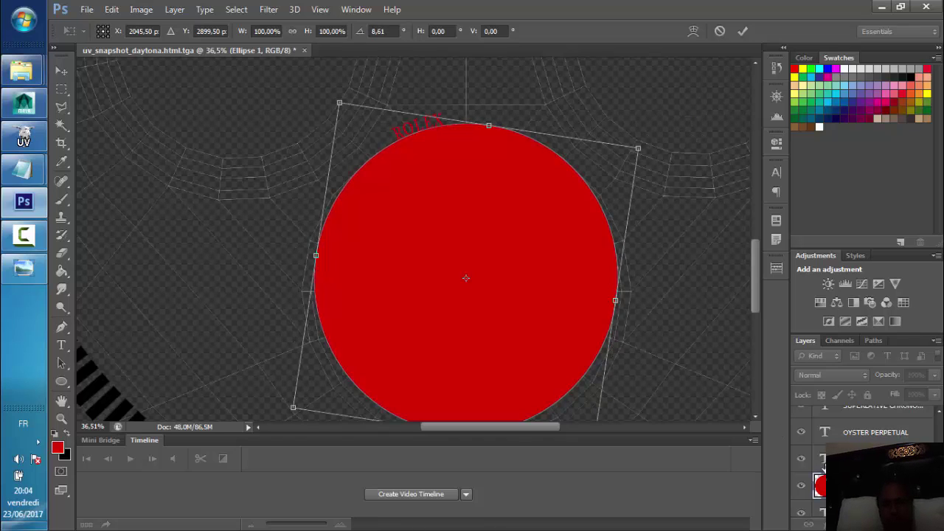
left_click(62, 70)
left_click(611, 219)
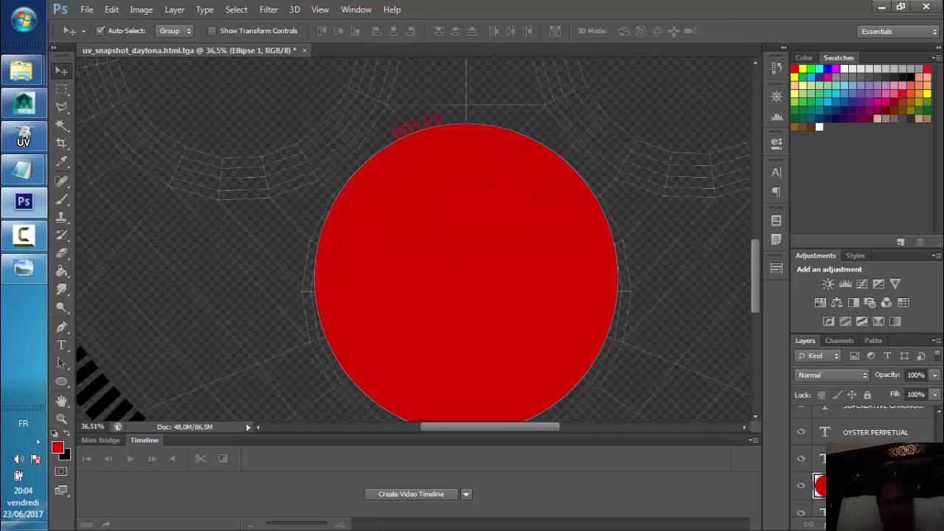
Reopen the curved ROLEX text, commit it, and hide the red circle layer
double_click(820, 458)
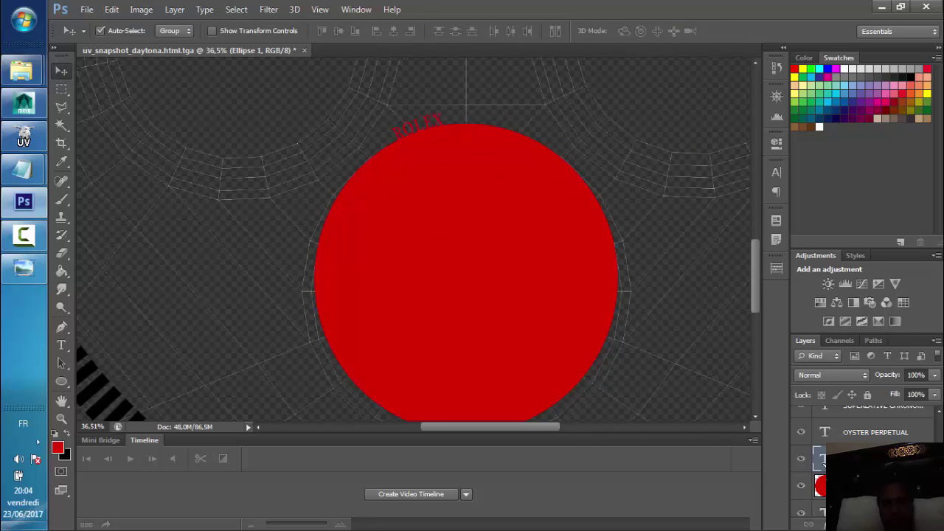
left_click(395, 136)
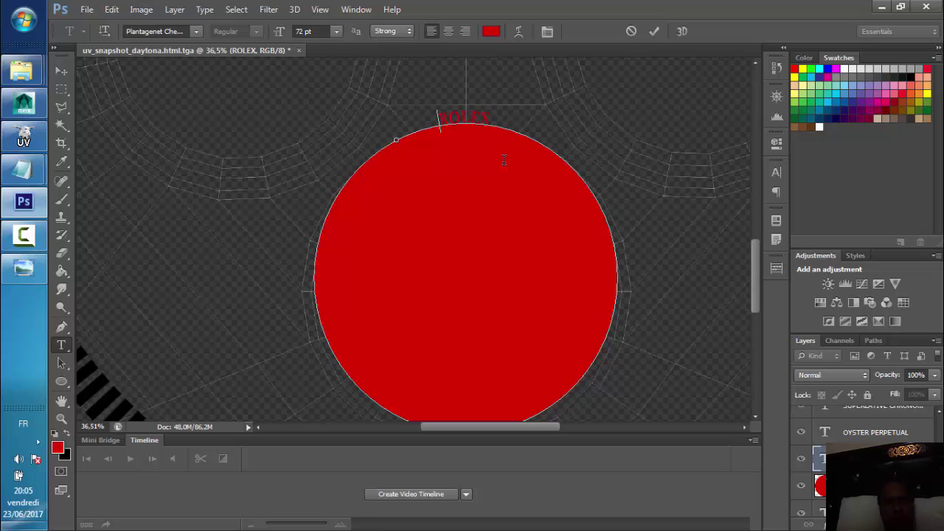
left_click(62, 71)
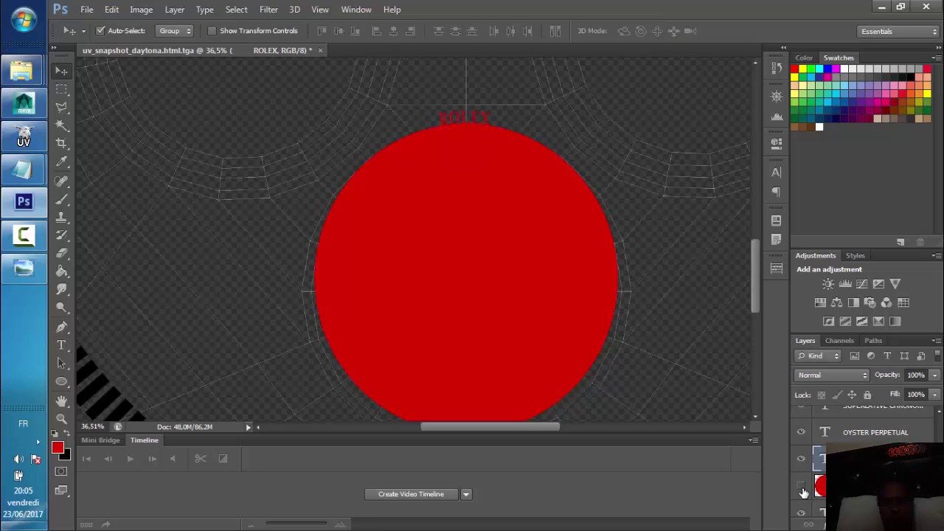
left_click(802, 489)
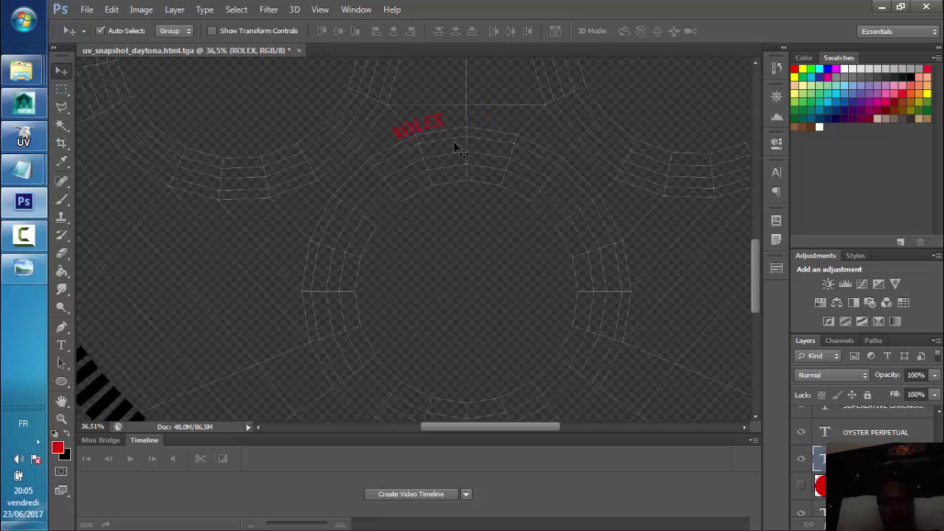
Complete the curved text to read ROLEX DAYTONA, confirm it is red, and commit
double_click(820, 458)
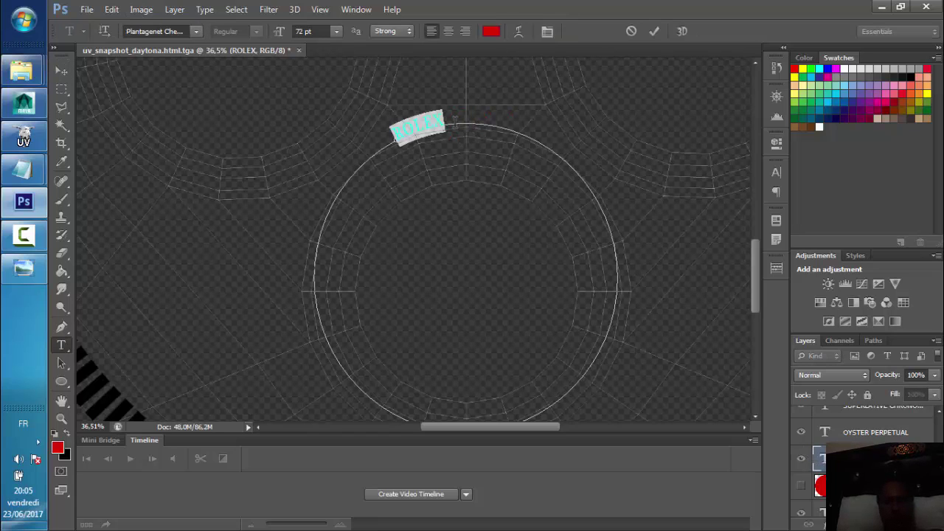
left_click(456, 122)
type("DAYTO")
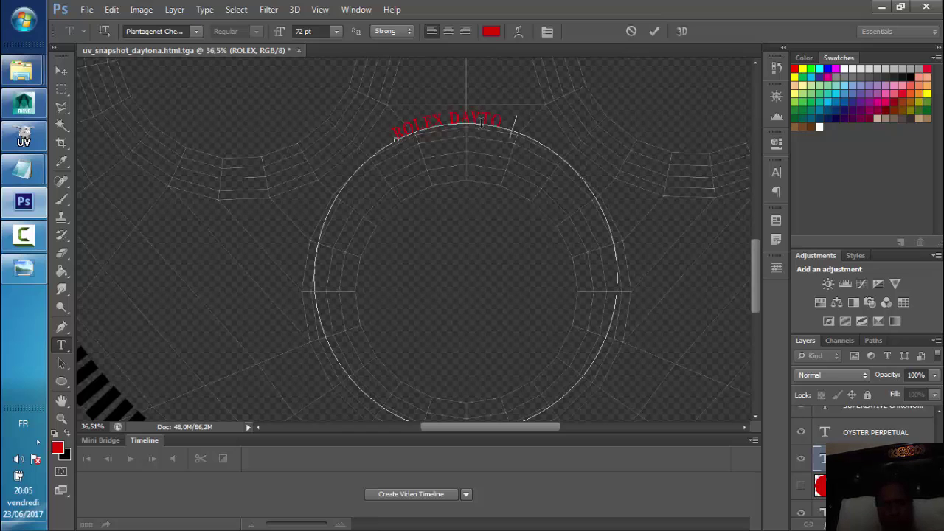
type("NA")
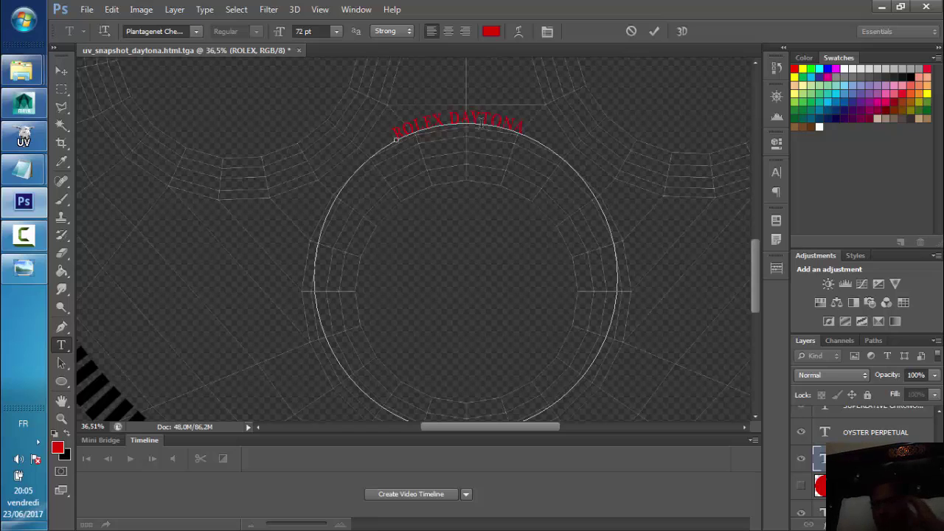
left_click(65, 71)
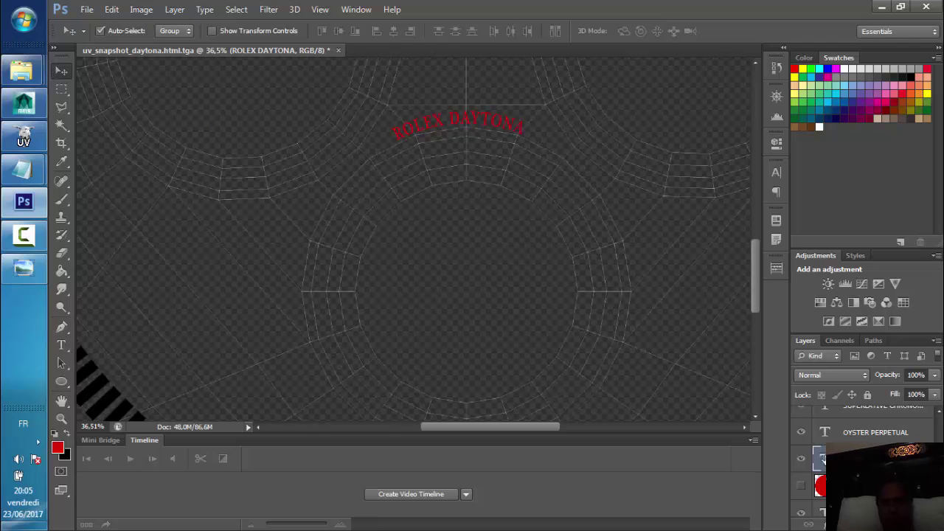
double_click(391, 127)
left_click(397, 131)
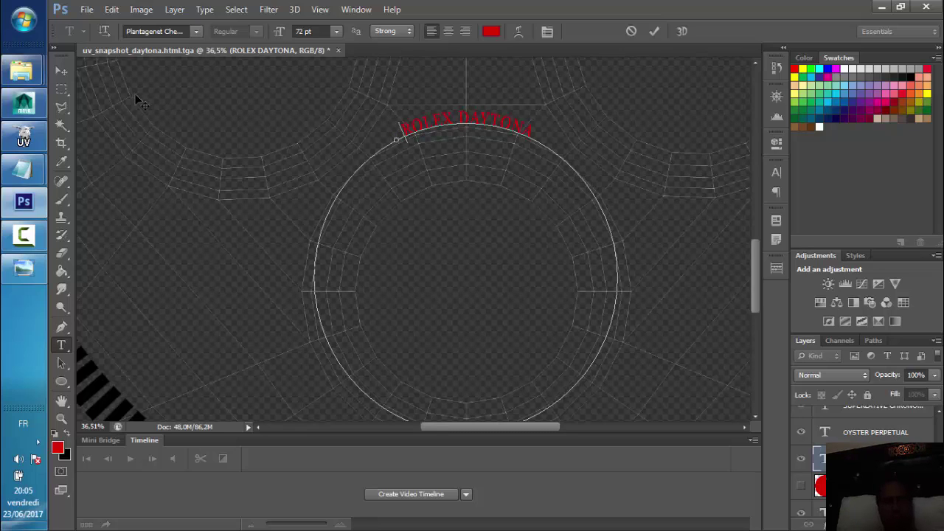
left_click(61, 71)
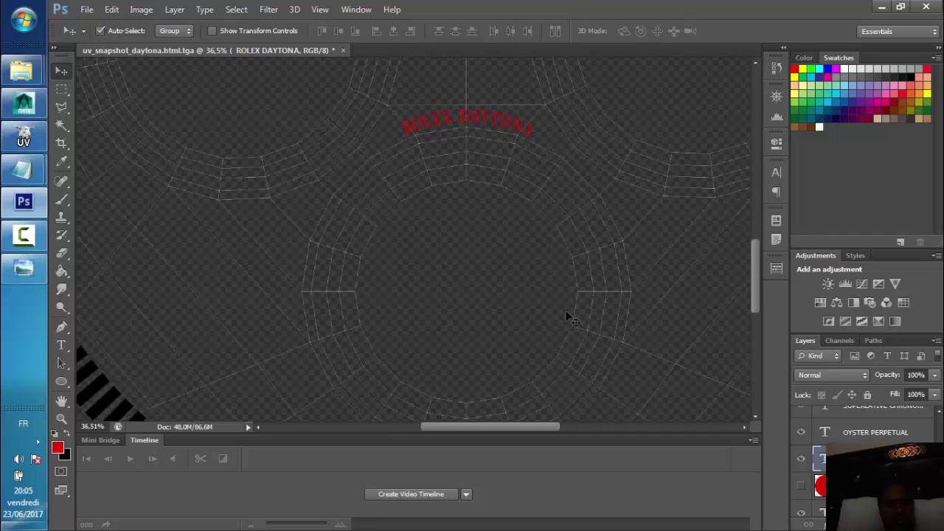
Add a new empty layer below the dial text layers and hide the dark bottom layer
scroll(505, 255, "down", 5)
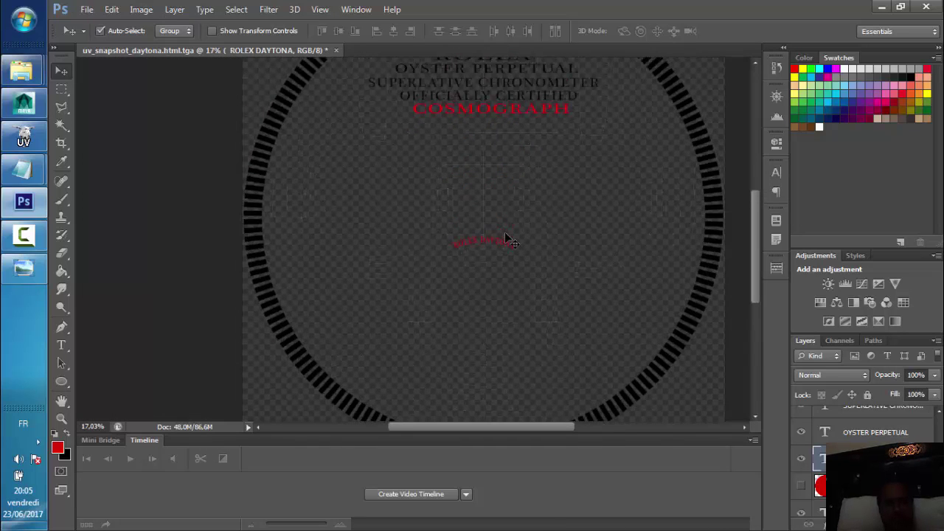
scroll(504, 236, "down", 2)
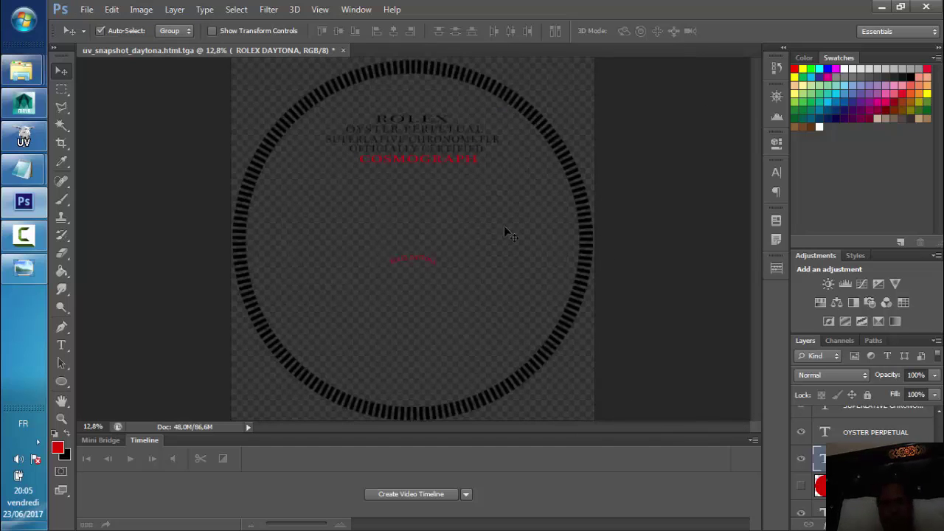
scroll(863, 457, "down", 2)
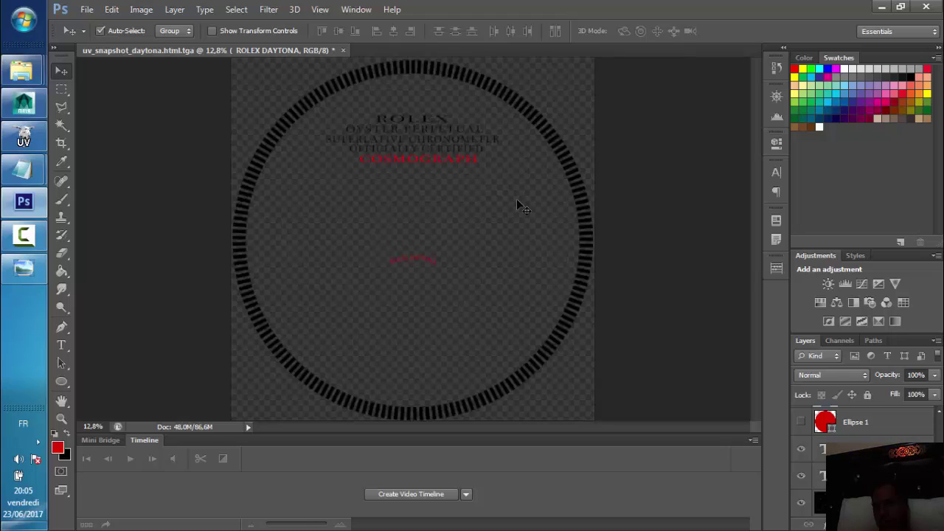
scroll(863, 457, "down", 2)
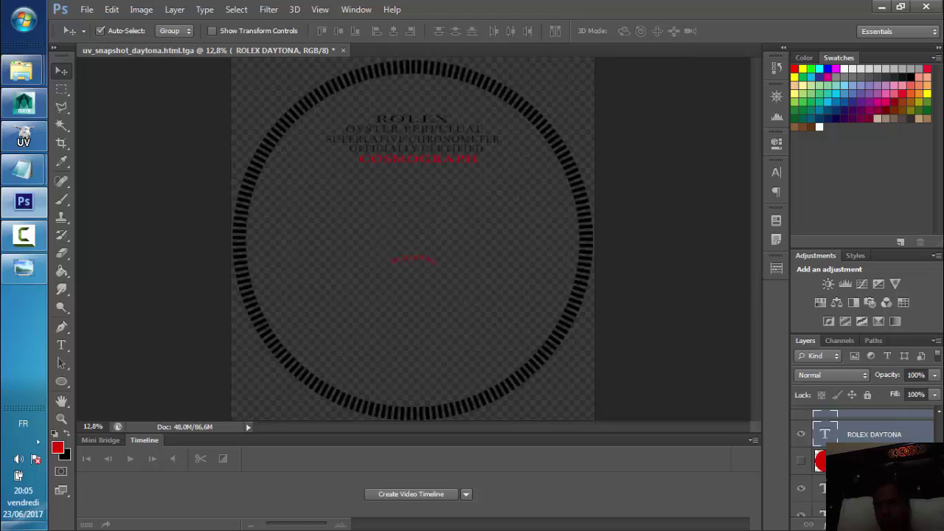
scroll(863, 457, "up", 2)
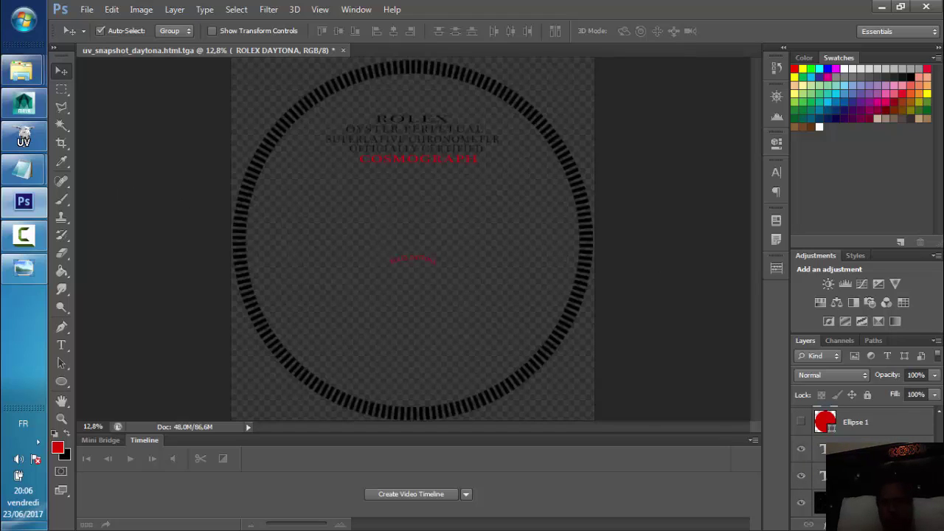
key("ctrl+shift+alt+n")
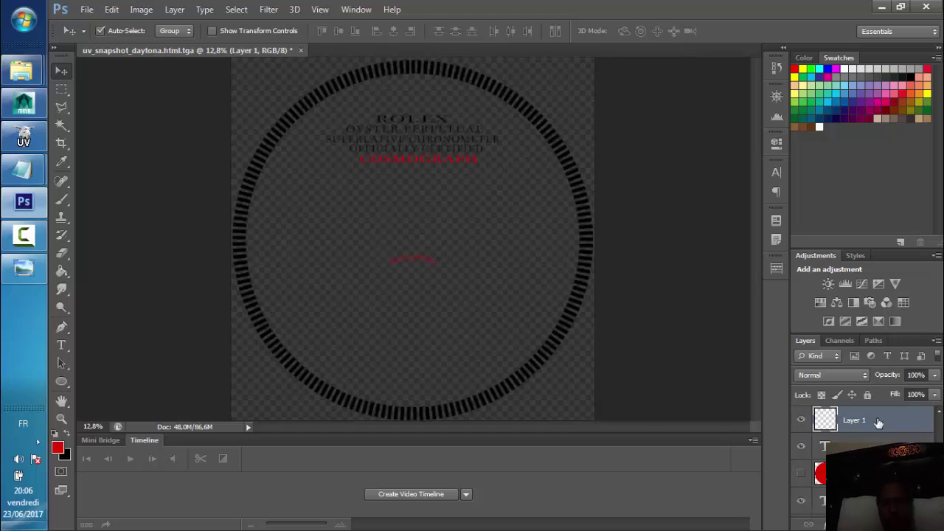
scroll(863, 457, "up", 1)
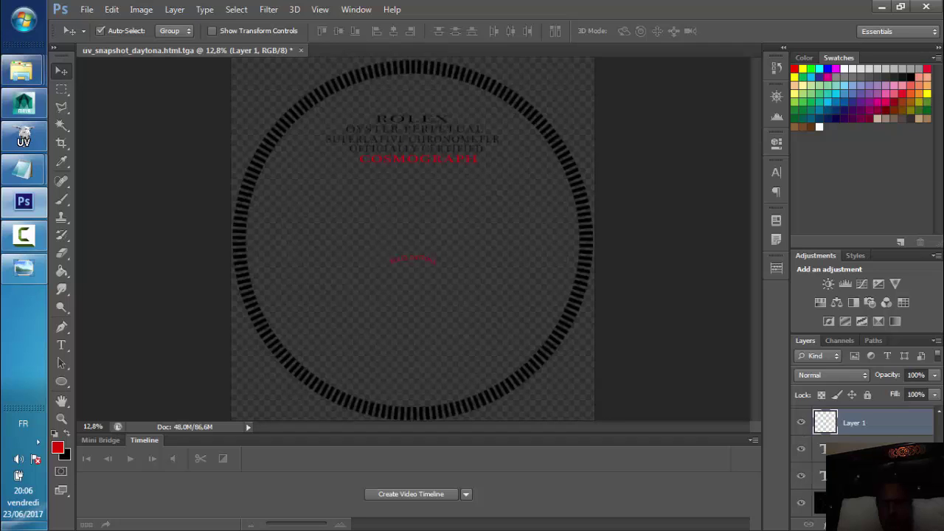
left_click_drag(869, 430, 819, 472)
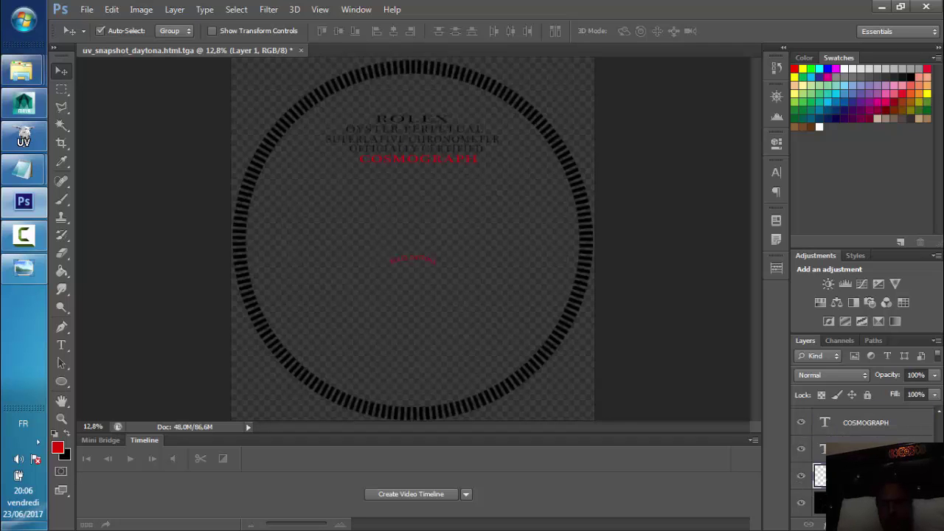
left_click(801, 503)
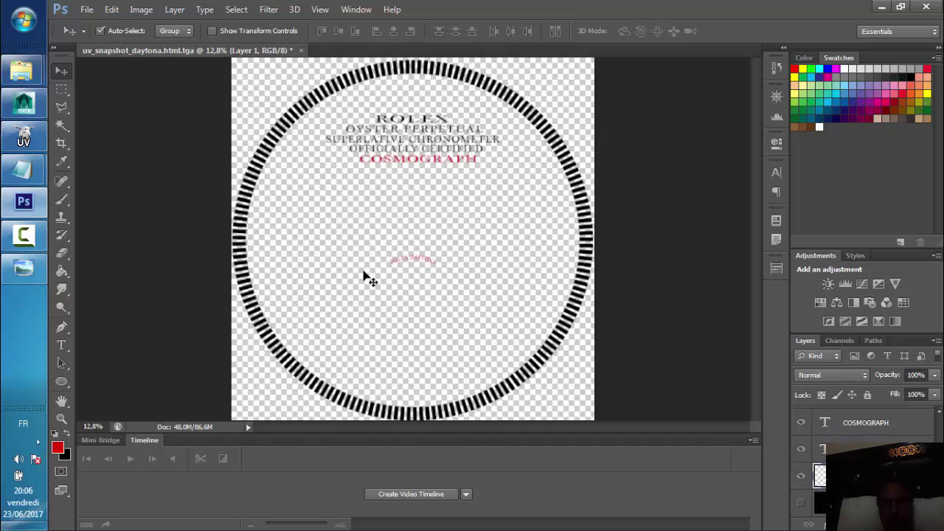
Set the foreground colour to white and Paint Bucket fill the new layer
left_click(58, 446)
left_click_drag(508, 307, 437, 295)
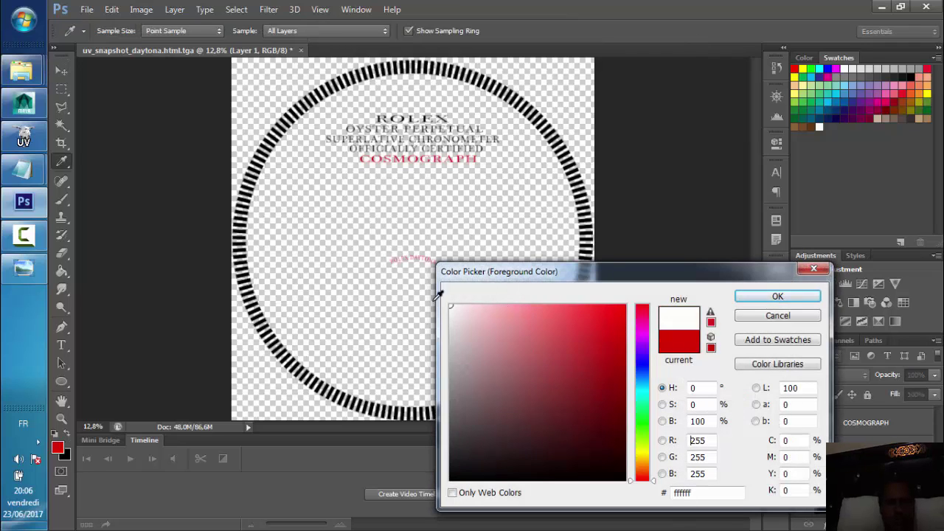
left_click(777, 297)
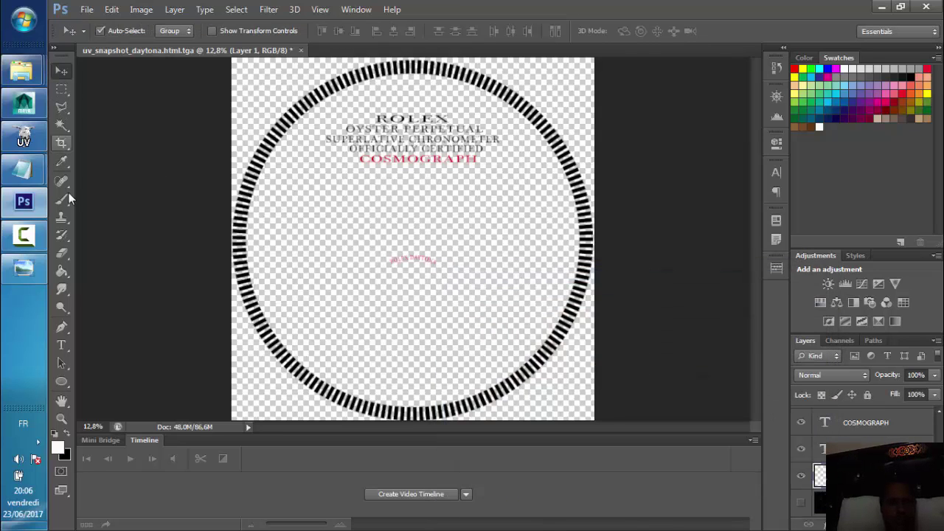
left_click(62, 271)
left_click(336, 186)
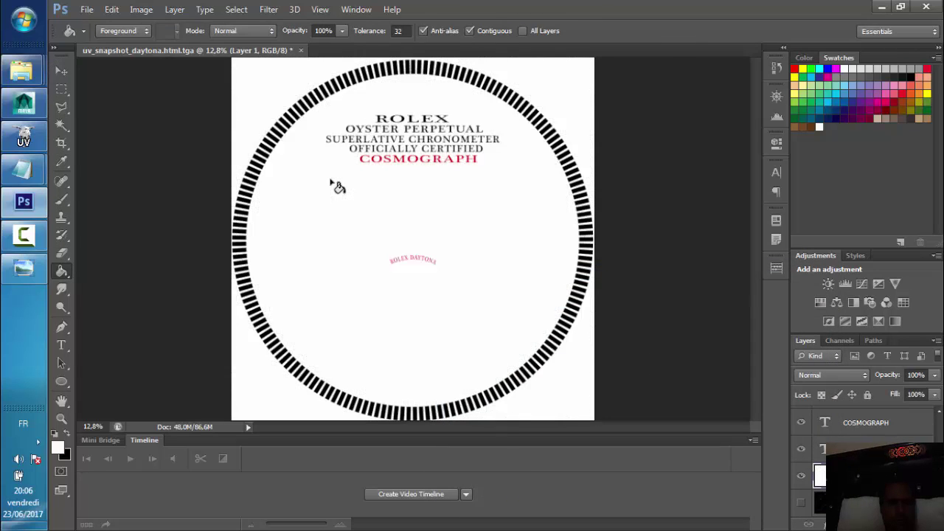
left_click(62, 70)
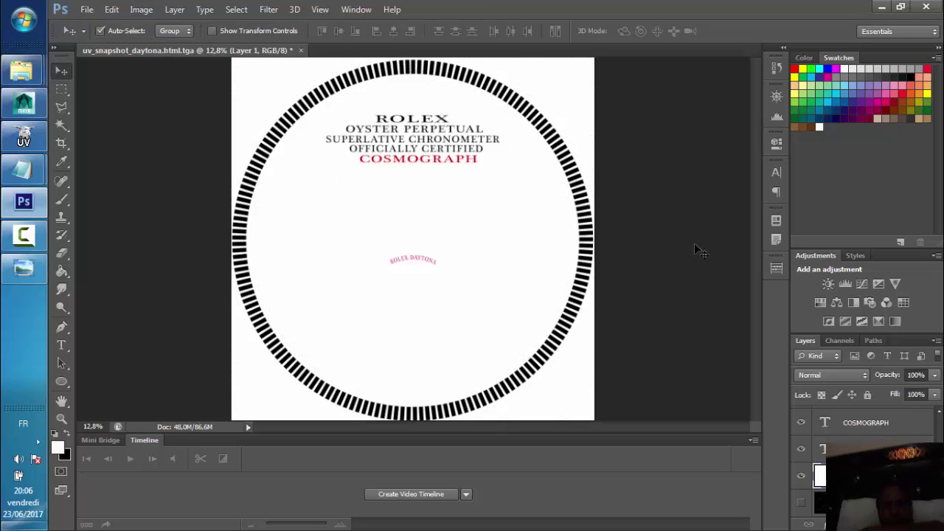
Save As JPEG, removing the uv_ prefix to name it snapshot_daytona.html.jpg
left_click(87, 9)
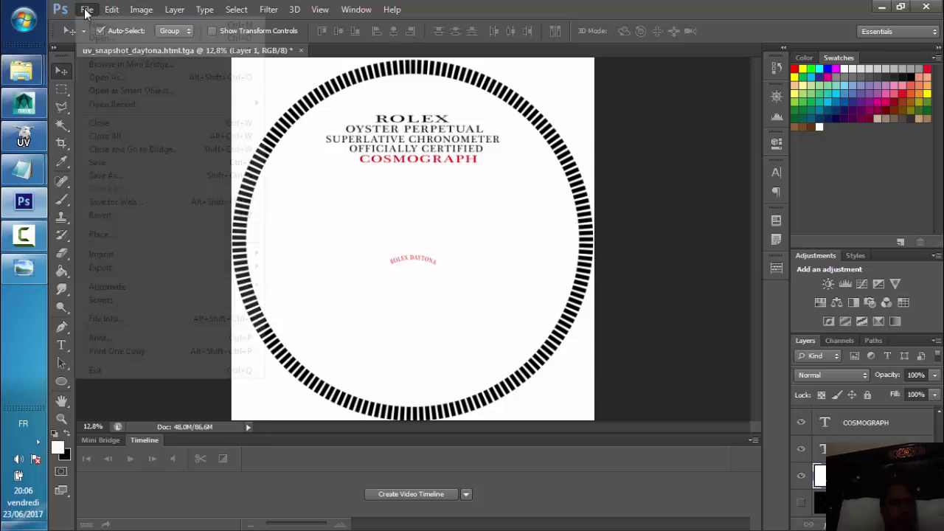
left_click(169, 171)
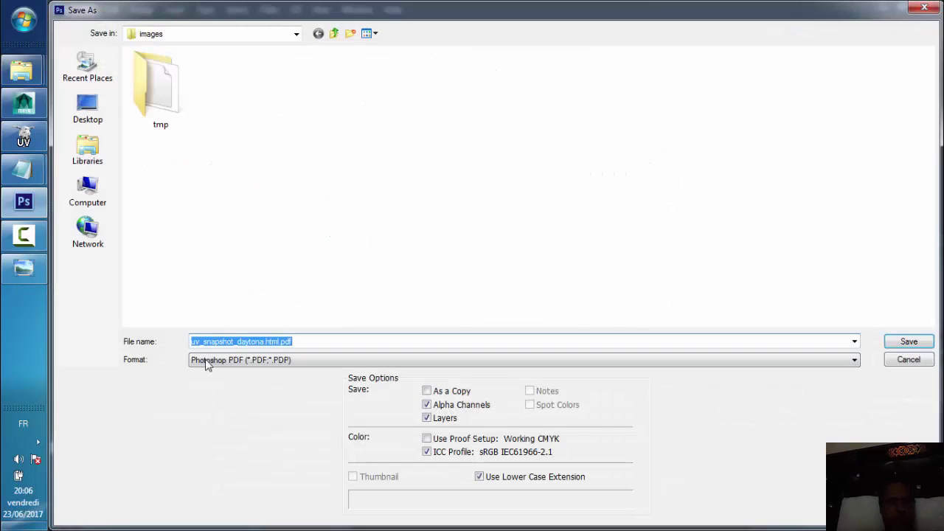
left_click(220, 360)
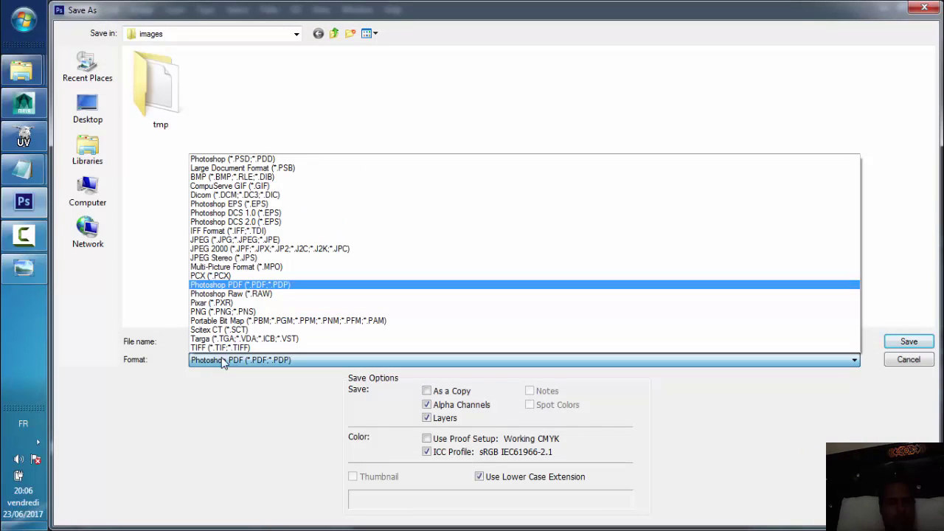
left_click(299, 240)
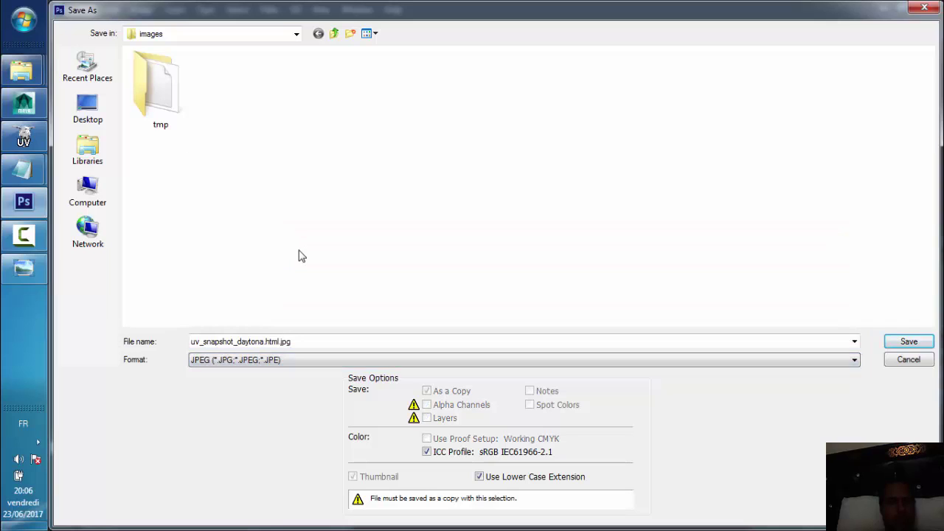
double_click(238, 340)
left_click(204, 342)
left_click_drag(205, 342, 161, 342)
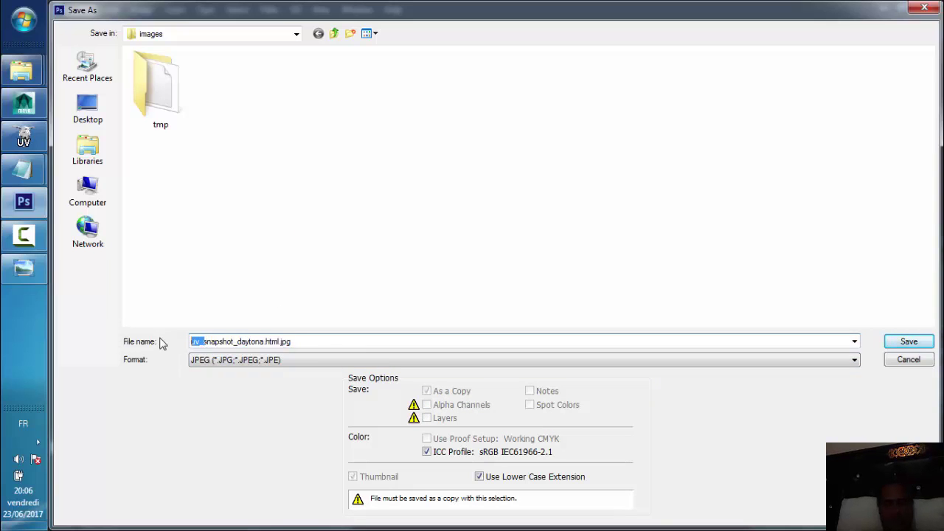
key("BackSpace")
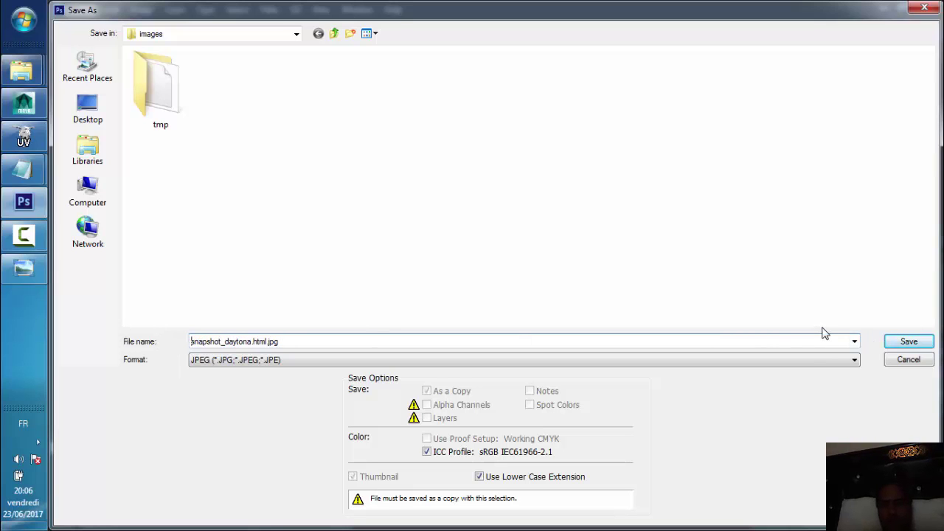
Save the JPEG at maximum quality 12, then bring UVLayout to the front
left_click(905, 341)
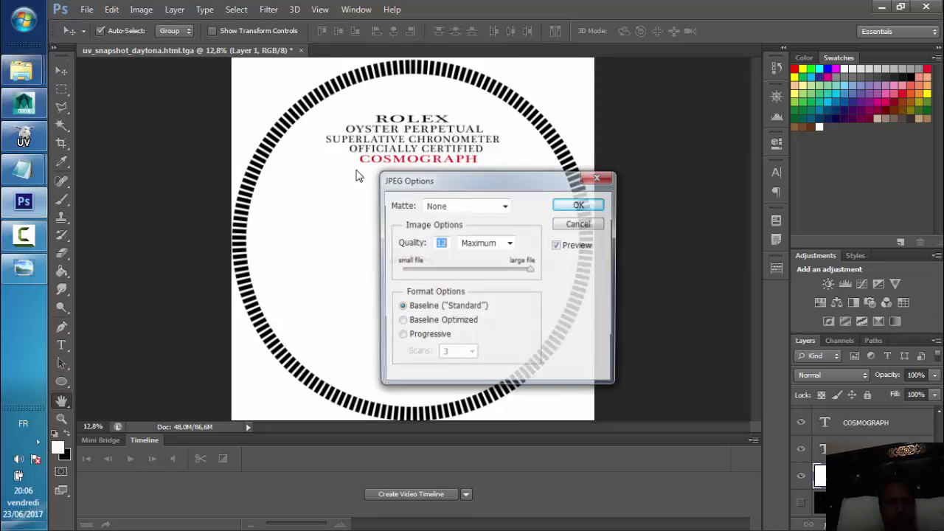
left_click(591, 206)
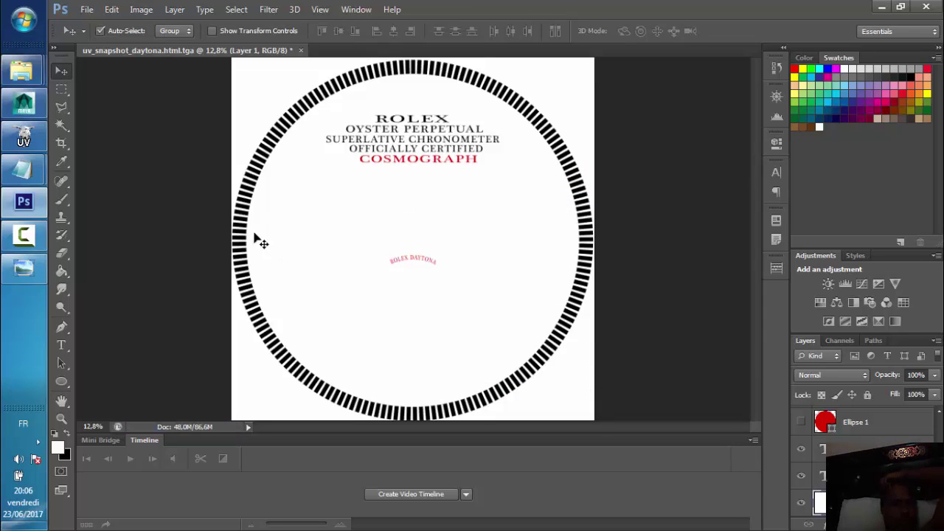
left_click(24, 137)
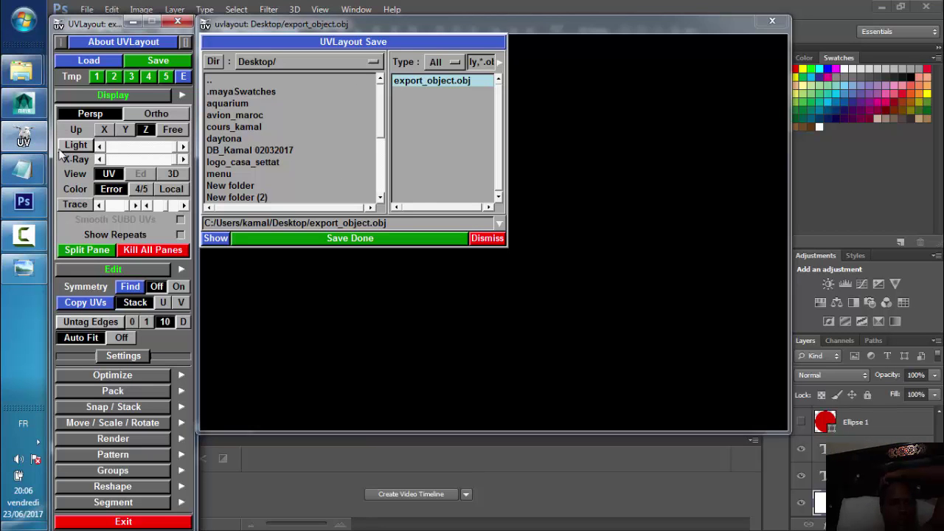